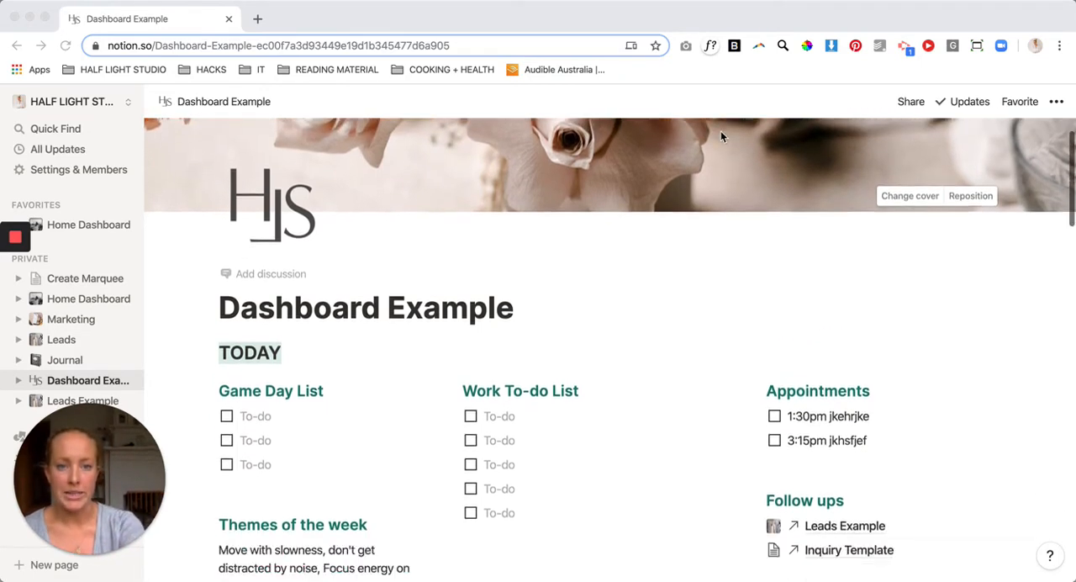
{"action": "scroll", "coordinate": [720, 136], "scroll_direction": "down", "scroll_amount": 1}
{"action": "scroll", "coordinate": [721, 137], "scroll_direction": "down", "scroll_amount": 2}
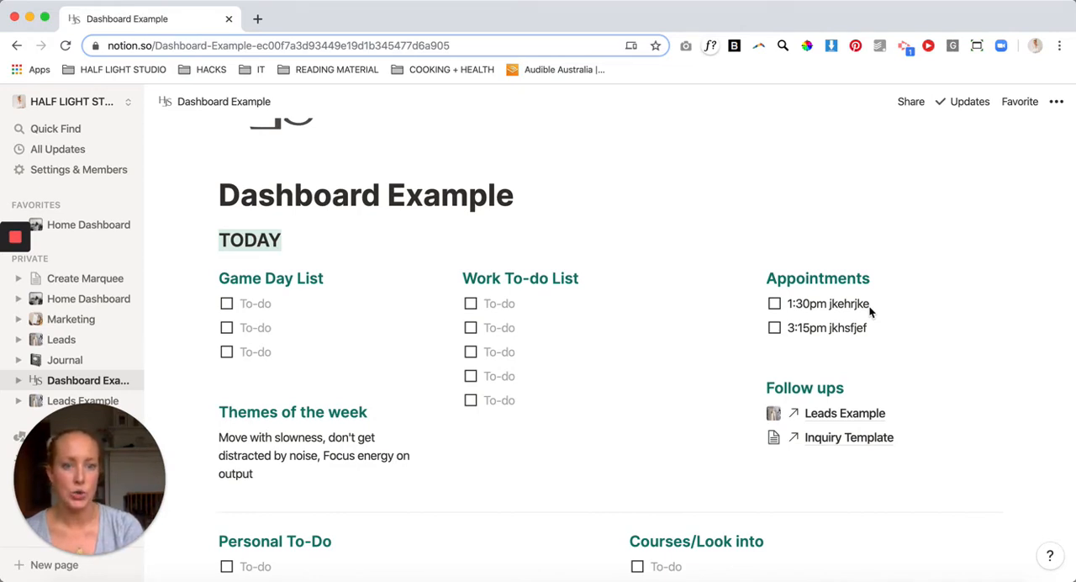
Link the word jkehrjke in the 1:30pm appointment to a pasted URL
{"action": "left_click", "coordinate": [870, 306]}
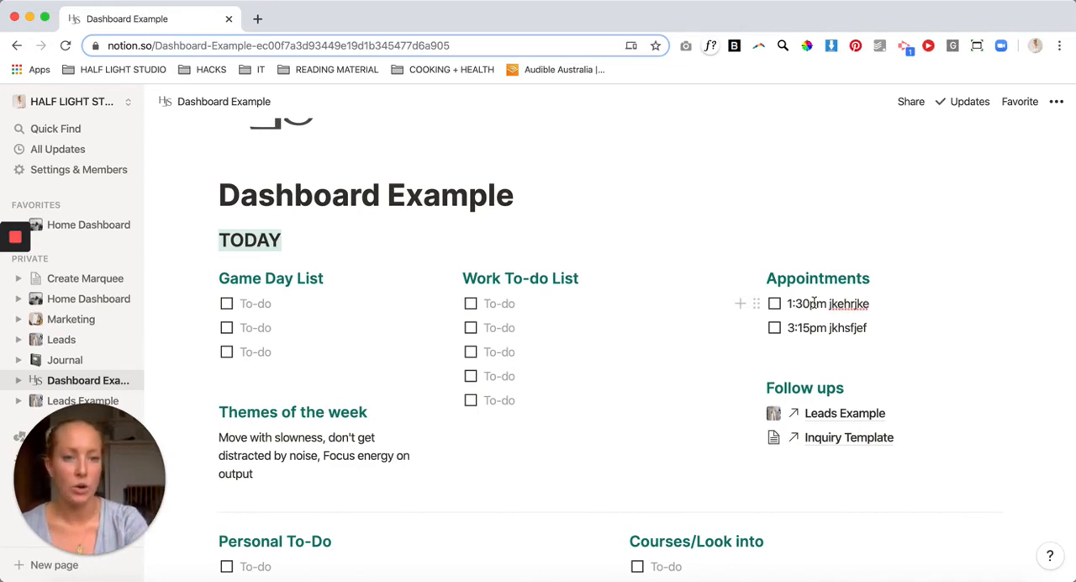
{"action": "left_click_drag", "start_coordinate": [869, 304], "coordinate": [829, 303]}
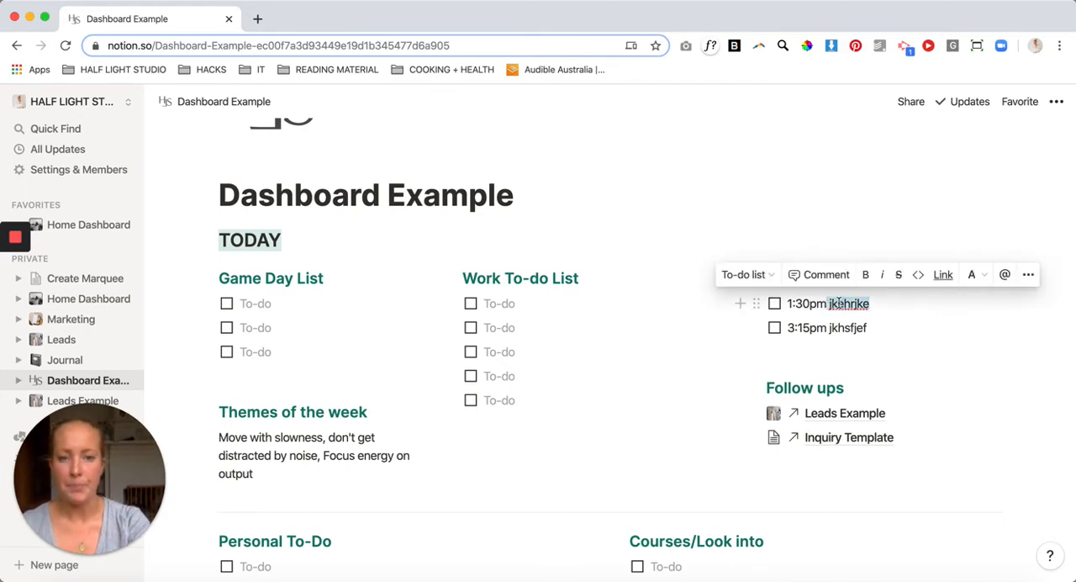
{"action": "left_click", "coordinate": [940, 278]}
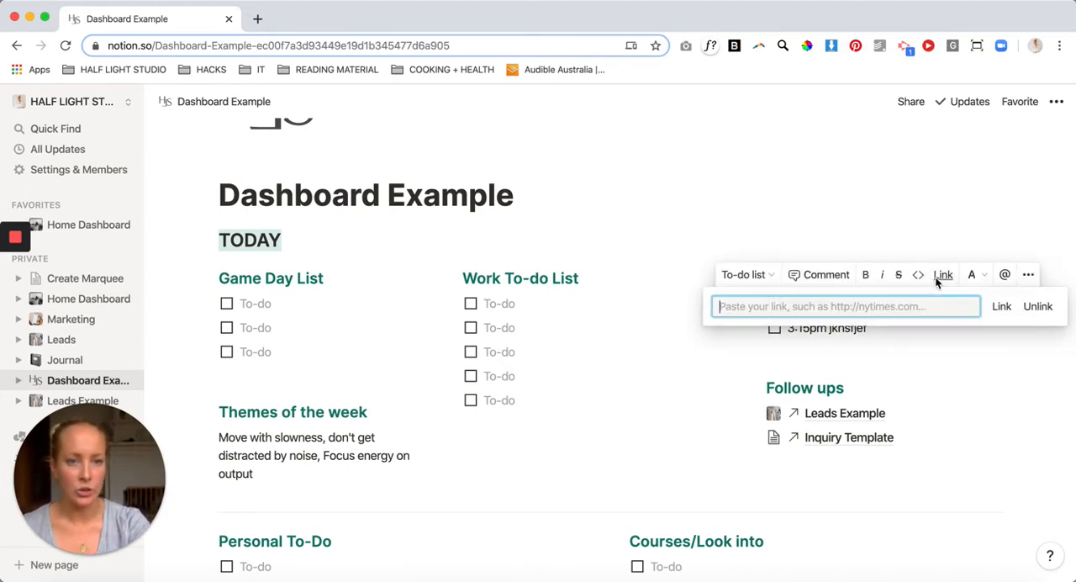
{"action": "type", "text": "dskdh"}
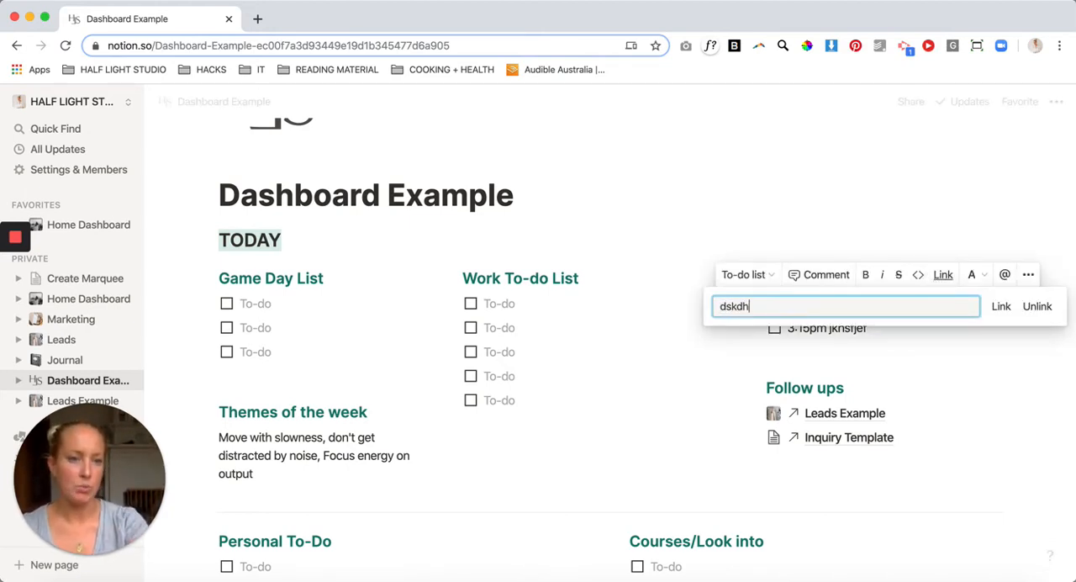
{"action": "left_click", "coordinate": [1000, 306]}
{"action": "left_click", "coordinate": [925, 353]}
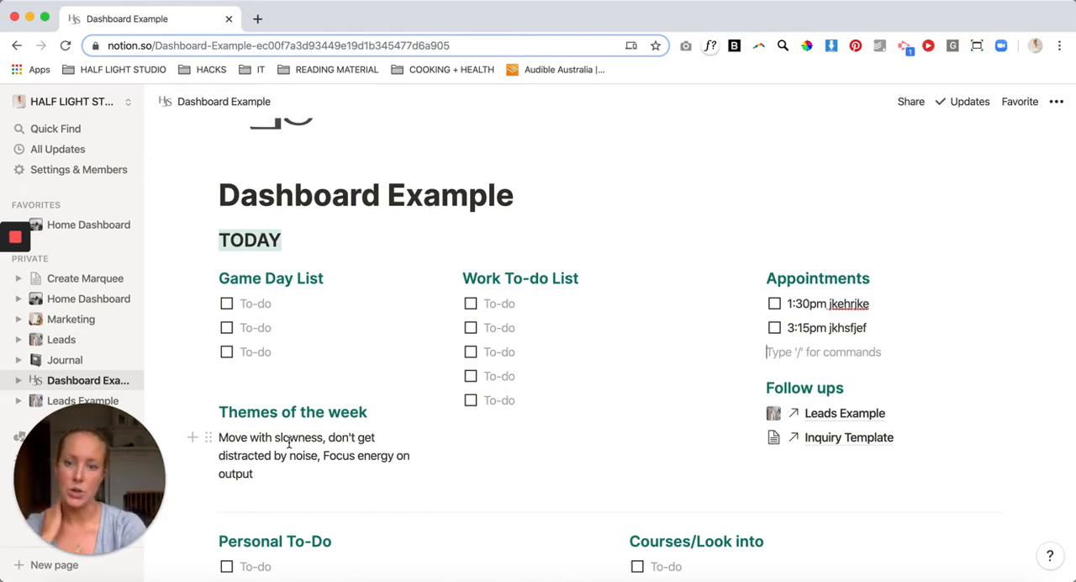
{"action": "left_click_drag", "start_coordinate": [254, 473], "coordinate": [227, 454]}
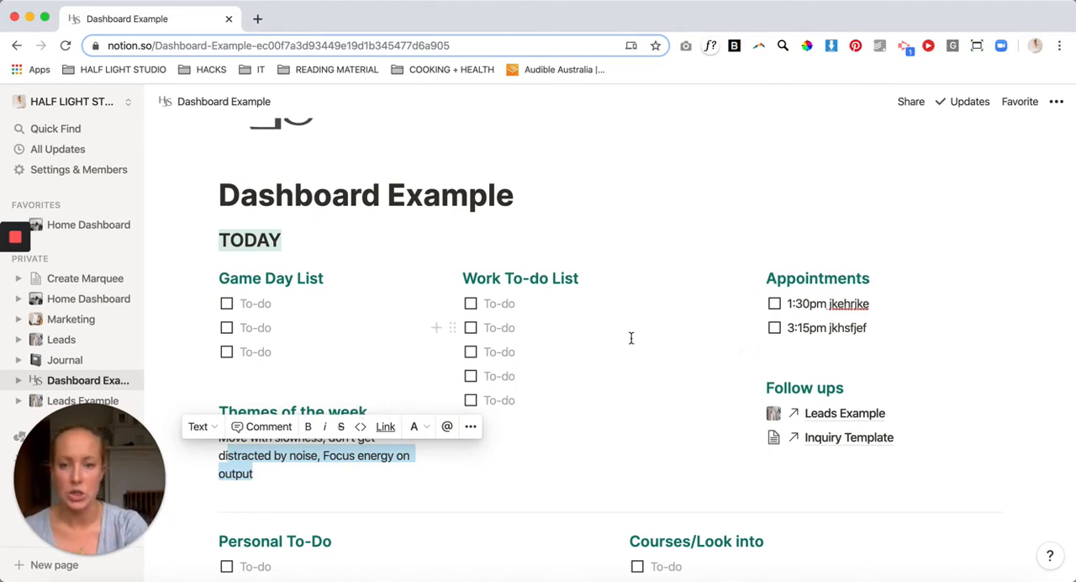
{"action": "left_click", "coordinate": [668, 394]}
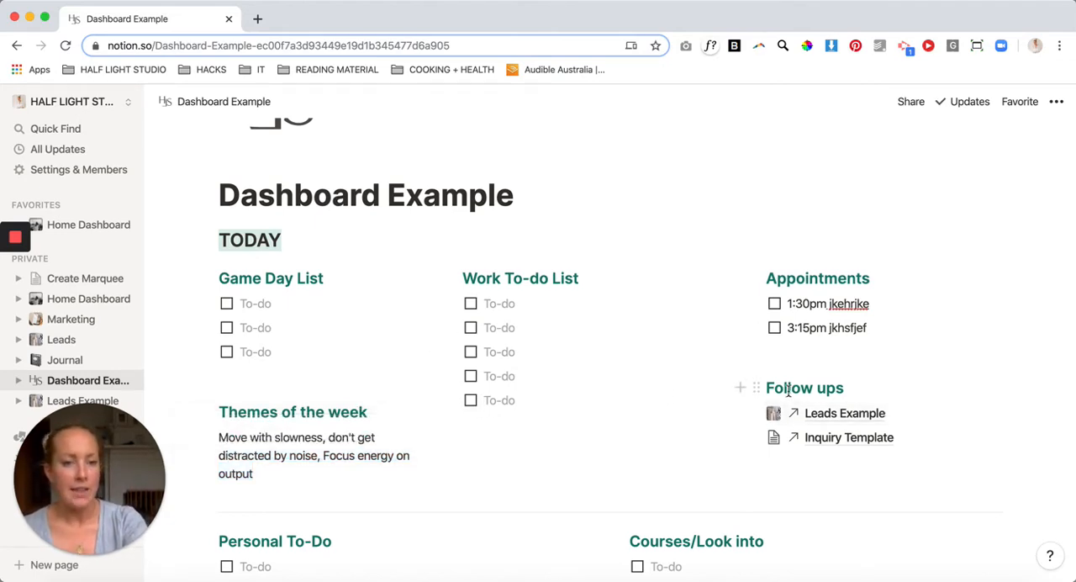
{"action": "scroll", "coordinate": [819, 393], "scroll_direction": "down", "scroll_amount": 1}
{"action": "scroll", "coordinate": [823, 394], "scroll_direction": "down", "scroll_amount": 1}
{"action": "scroll", "coordinate": [823, 394], "scroll_direction": "up", "scroll_amount": 2}
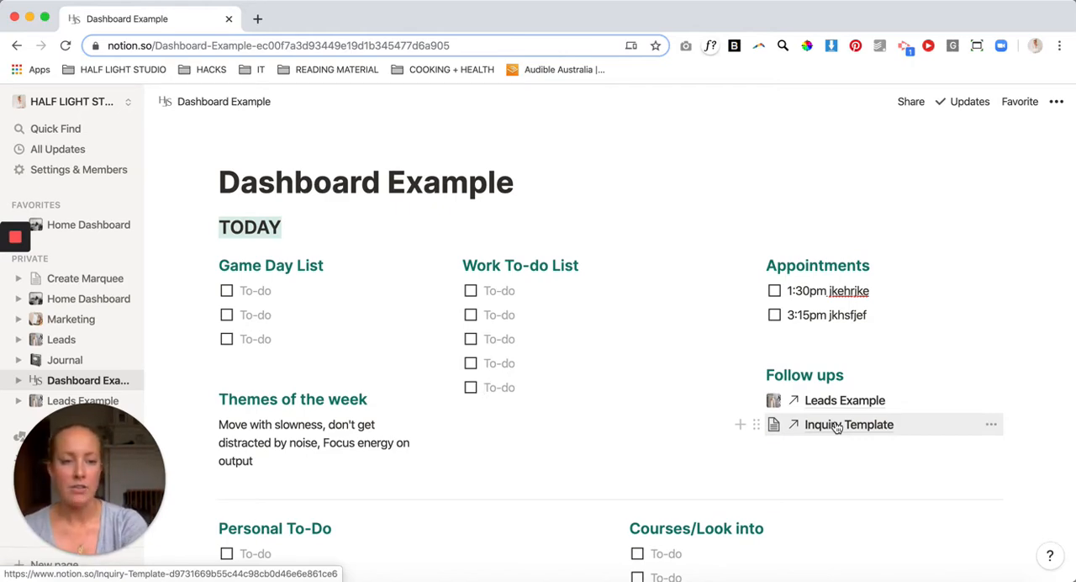
Open the Inquiry Template follow-up and set its Status to Proposal
{"action": "left_click", "coordinate": [836, 425]}
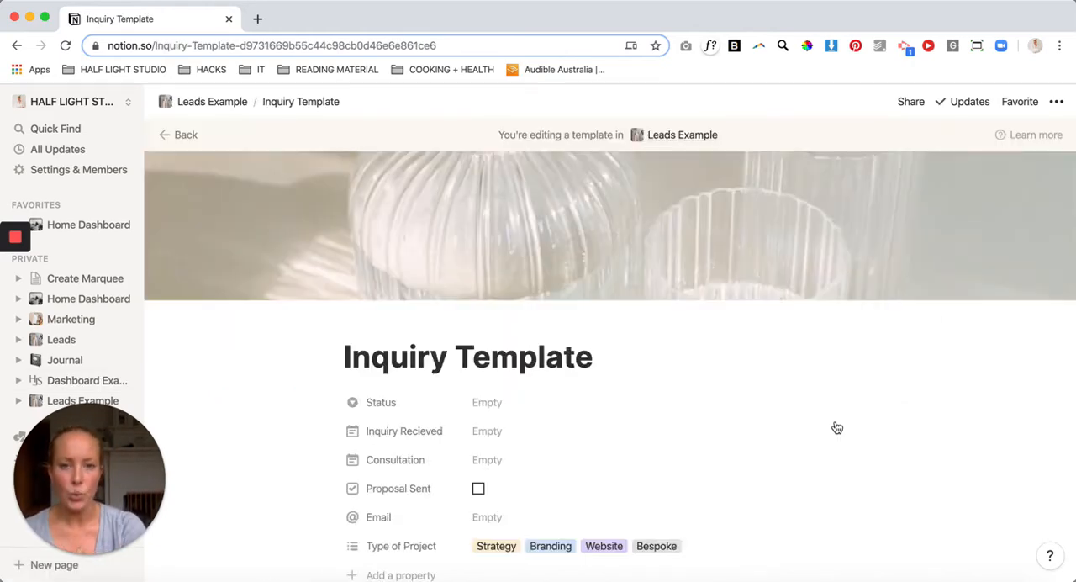
{"action": "scroll", "coordinate": [584, 429], "scroll_direction": "down", "scroll_amount": 3}
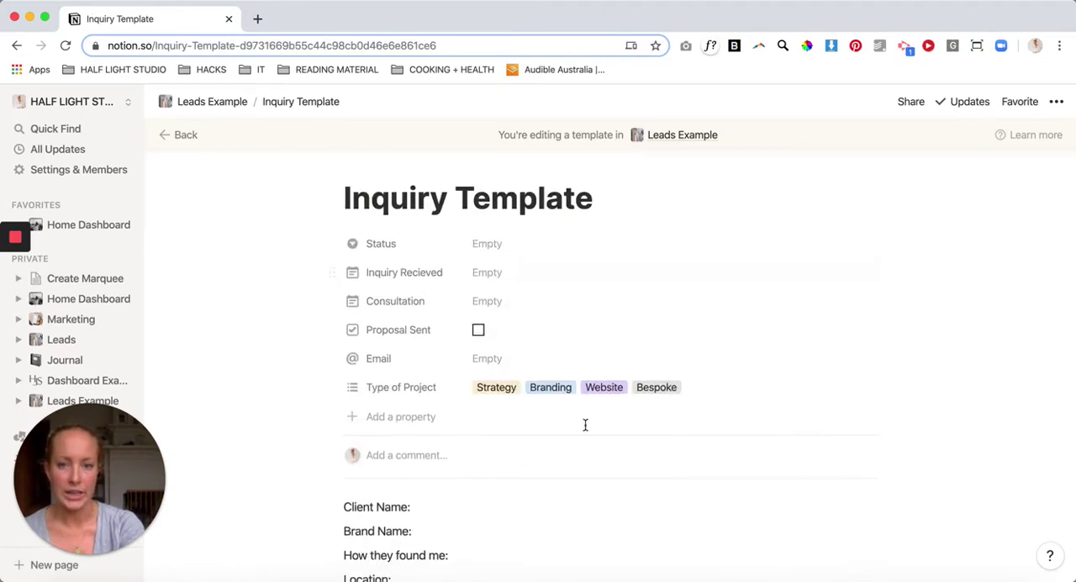
{"action": "left_click", "coordinate": [380, 247]}
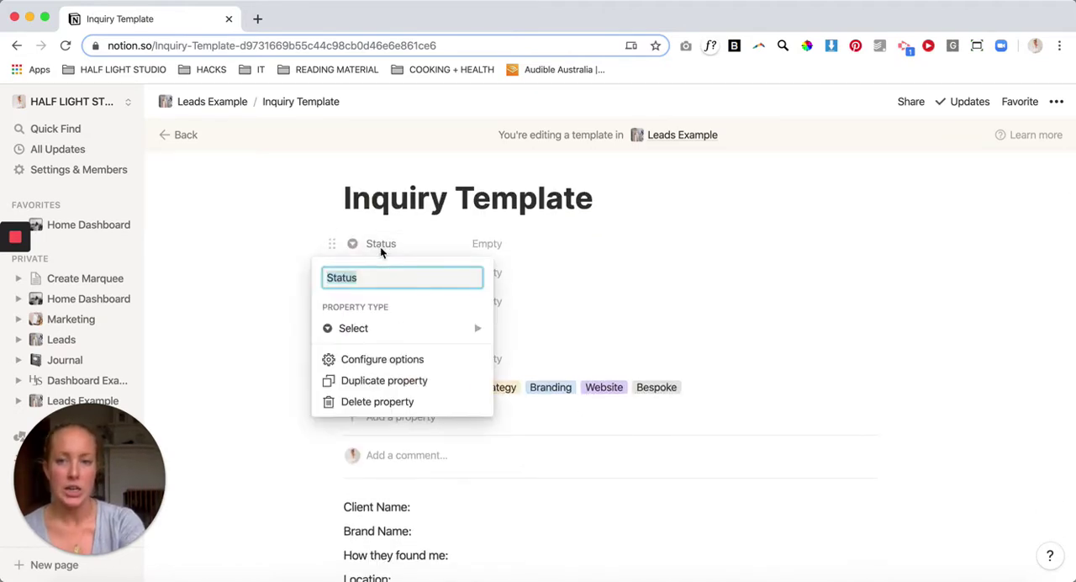
{"action": "left_click", "coordinate": [492, 244]}
{"action": "left_click", "coordinate": [471, 212]}
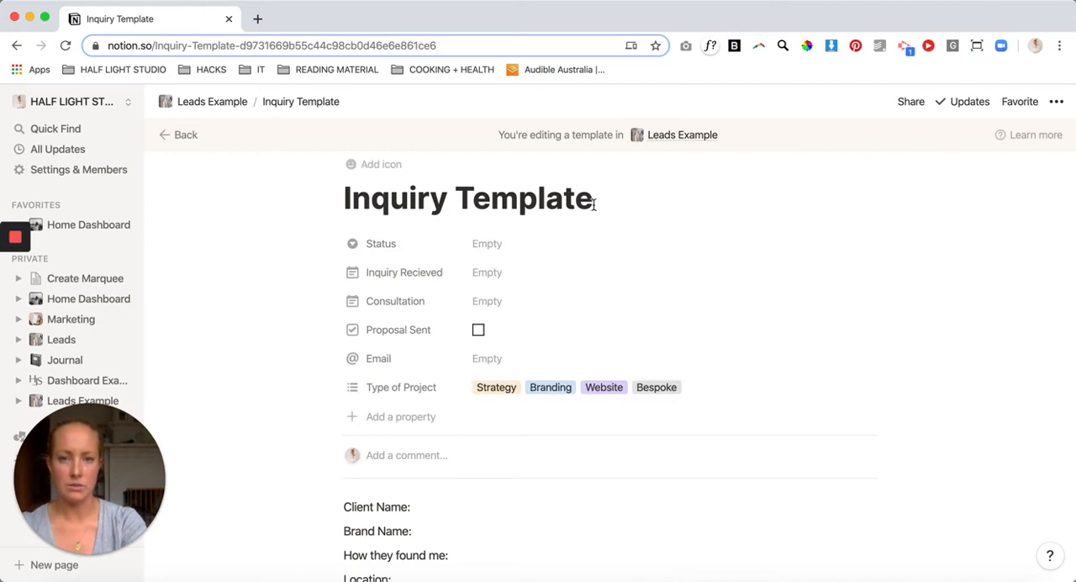
{"action": "left_click", "coordinate": [481, 244]}
{"action": "left_click", "coordinate": [515, 335]}
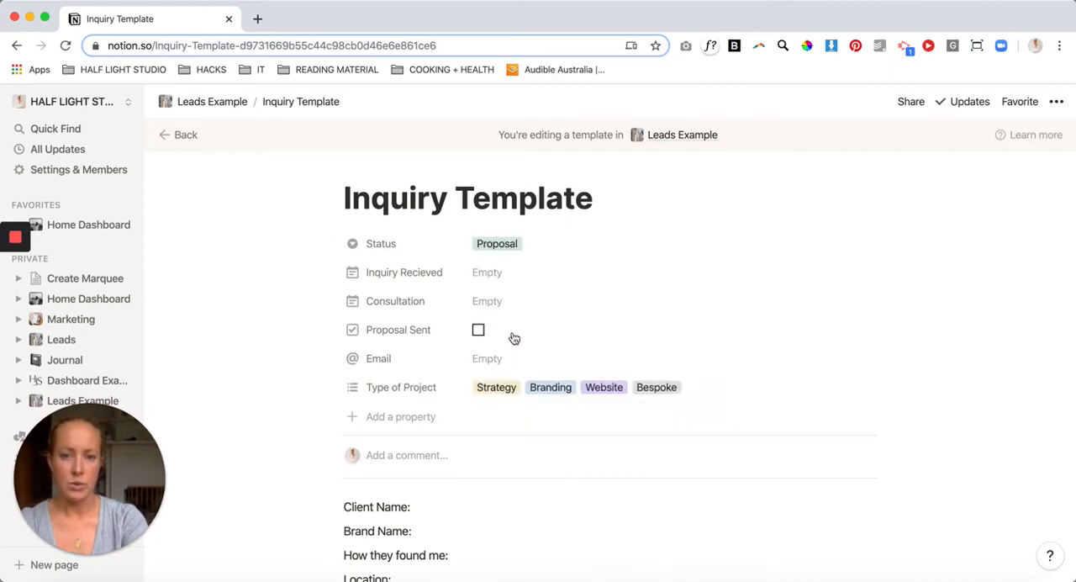
Retitle the page Kerry Branding, with Inquiry Received Jun 01 and Consultation Jun 02, 2020
{"action": "left_click", "coordinate": [519, 195]}
{"action": "left_click_drag", "start_coordinate": [593, 200], "coordinate": [341, 189]}
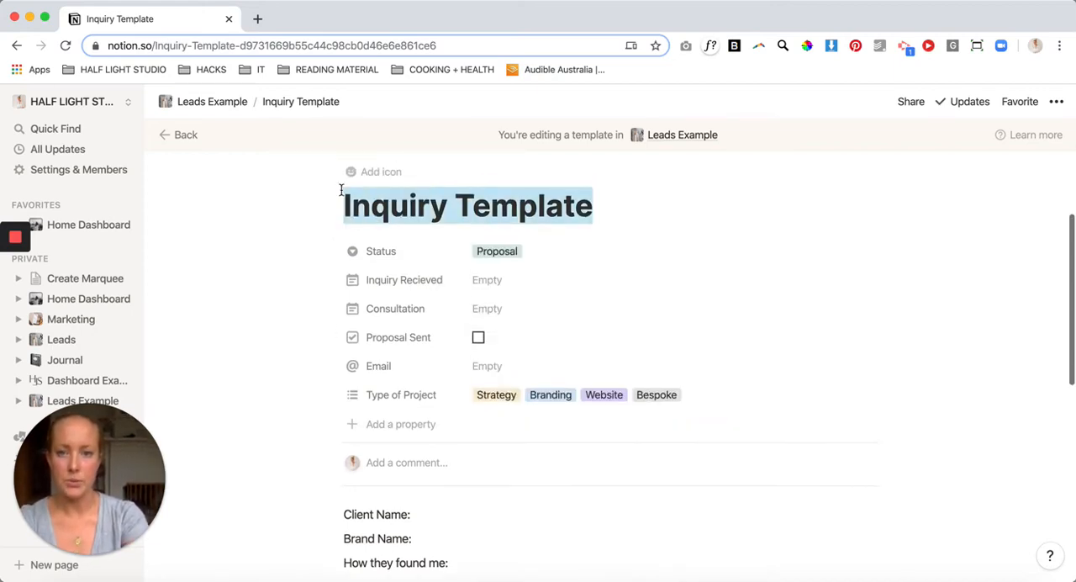
{"action": "type", "text": "Kerry "}
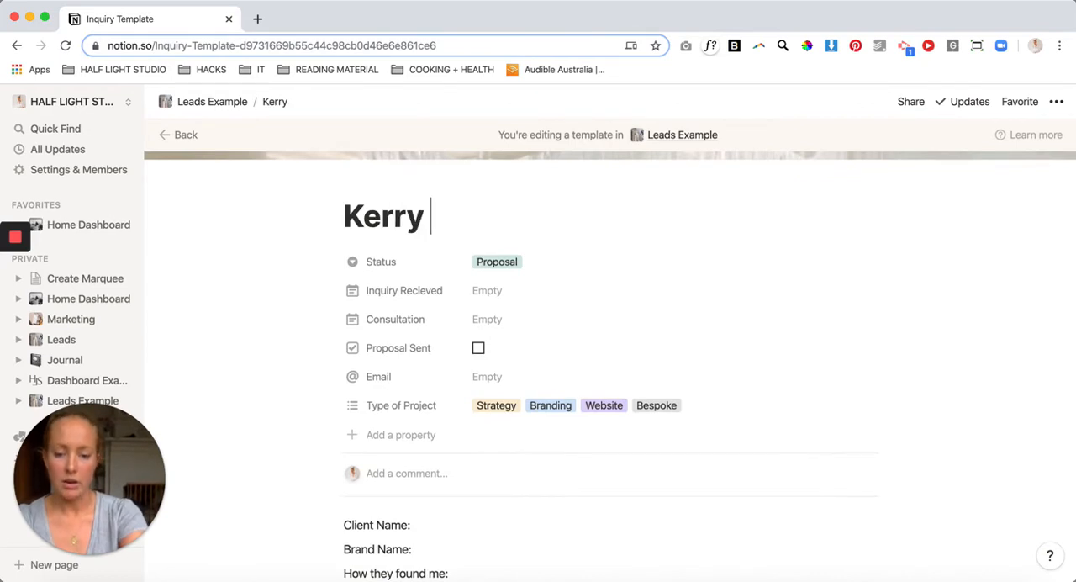
{"action": "type", "text": "Branding"}
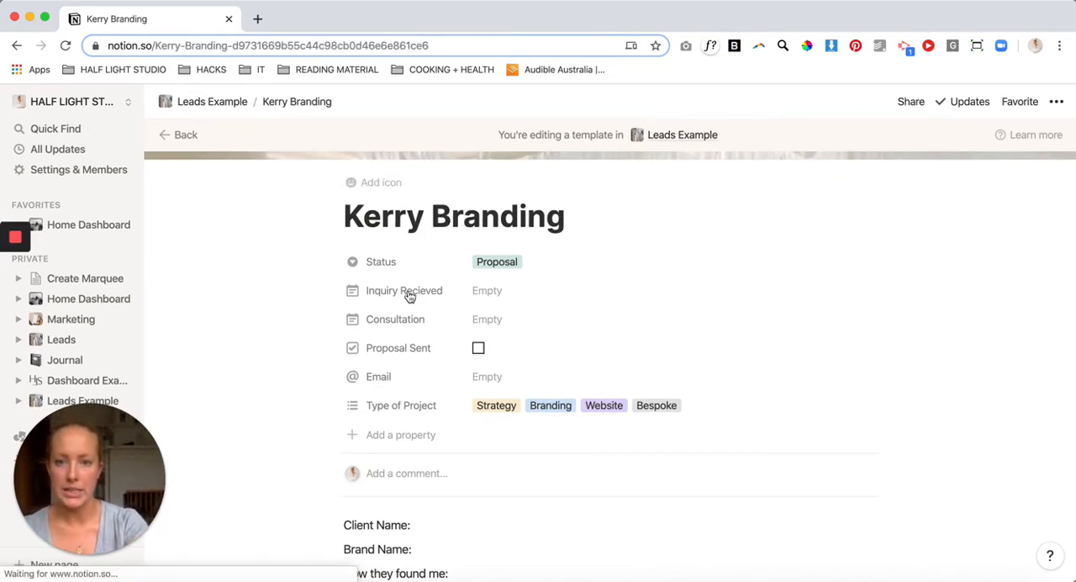
{"action": "left_click", "coordinate": [492, 290]}
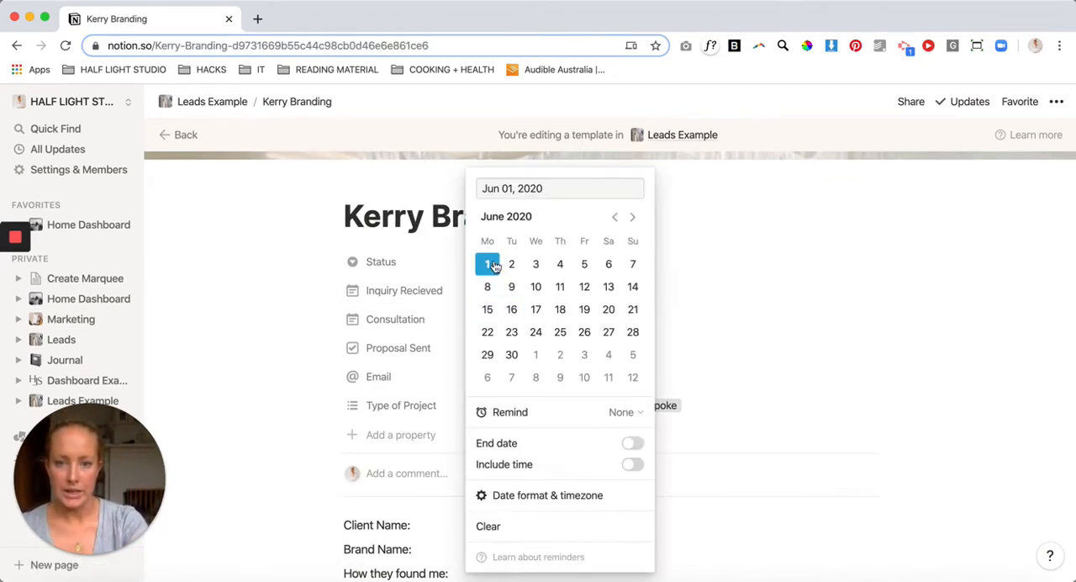
{"action": "left_click", "coordinate": [740, 276]}
{"action": "left_click", "coordinate": [510, 296]}
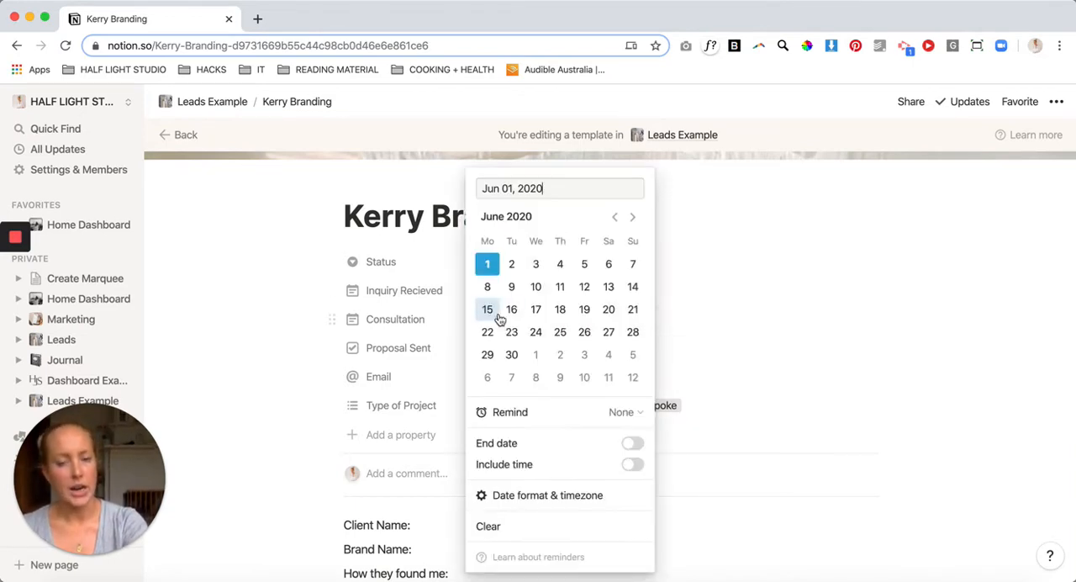
{"action": "left_click", "coordinate": [511, 264]}
{"action": "left_click", "coordinate": [785, 299]}
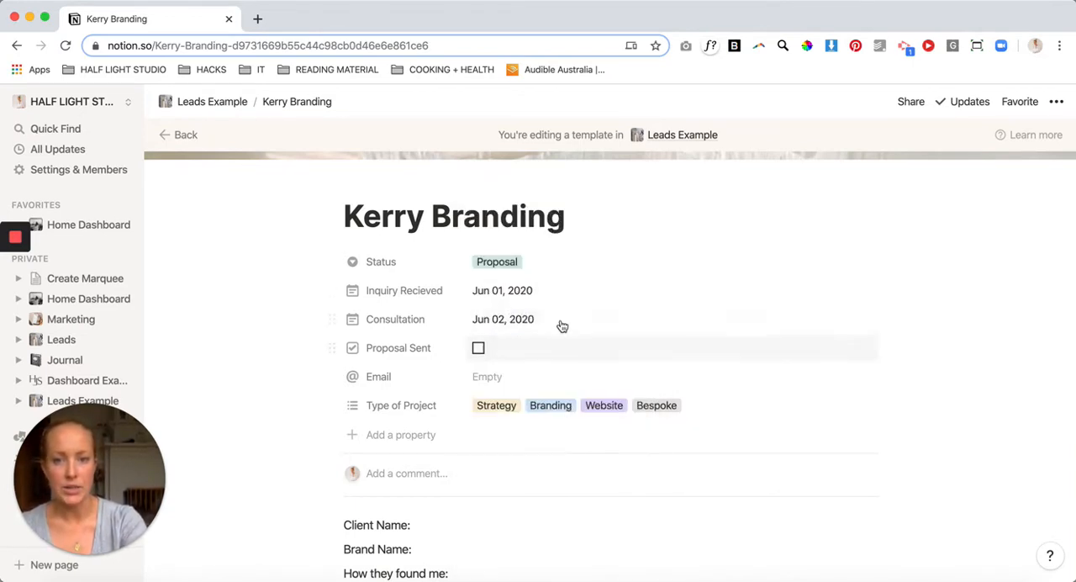
Tick Proposal Sent, leave Email empty, and trim project types to Branding and Website
{"action": "left_click", "coordinate": [479, 347]}
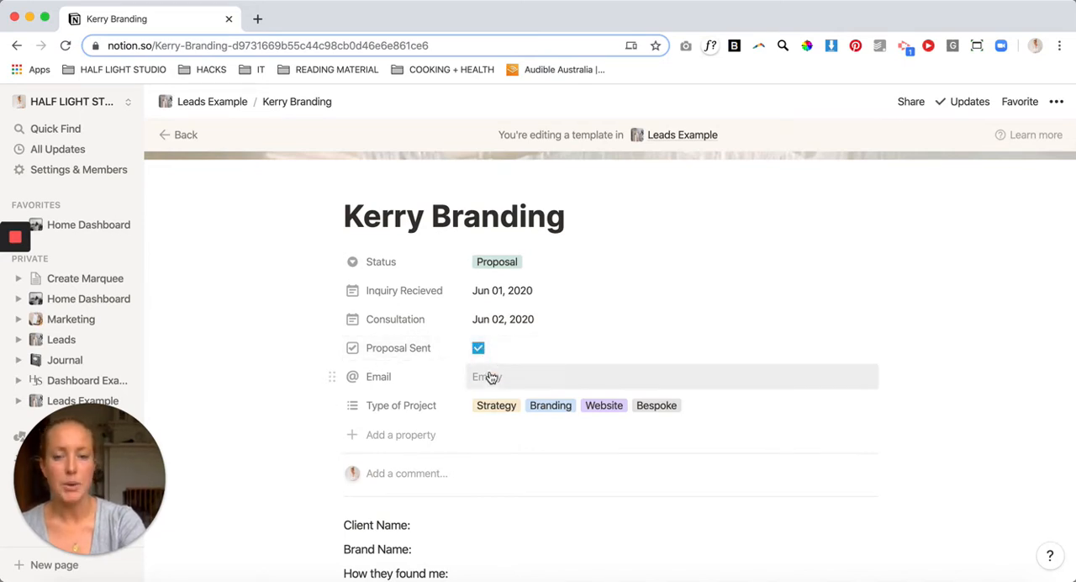
{"action": "left_click", "coordinate": [492, 377]}
{"action": "left_click", "coordinate": [642, 337]}
{"action": "left_click", "coordinate": [558, 405]}
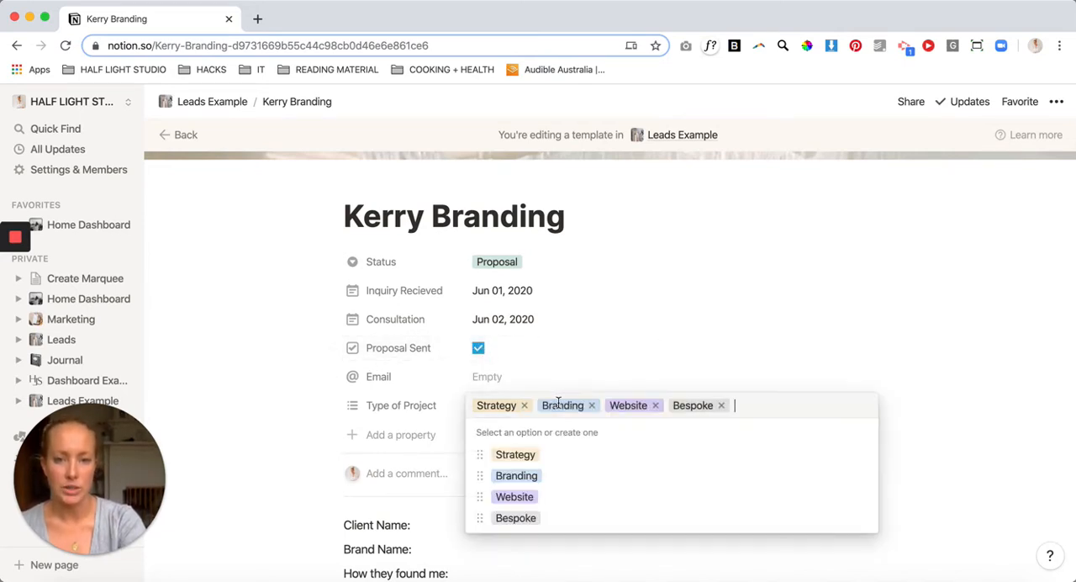
{"action": "left_click", "coordinate": [523, 405]}
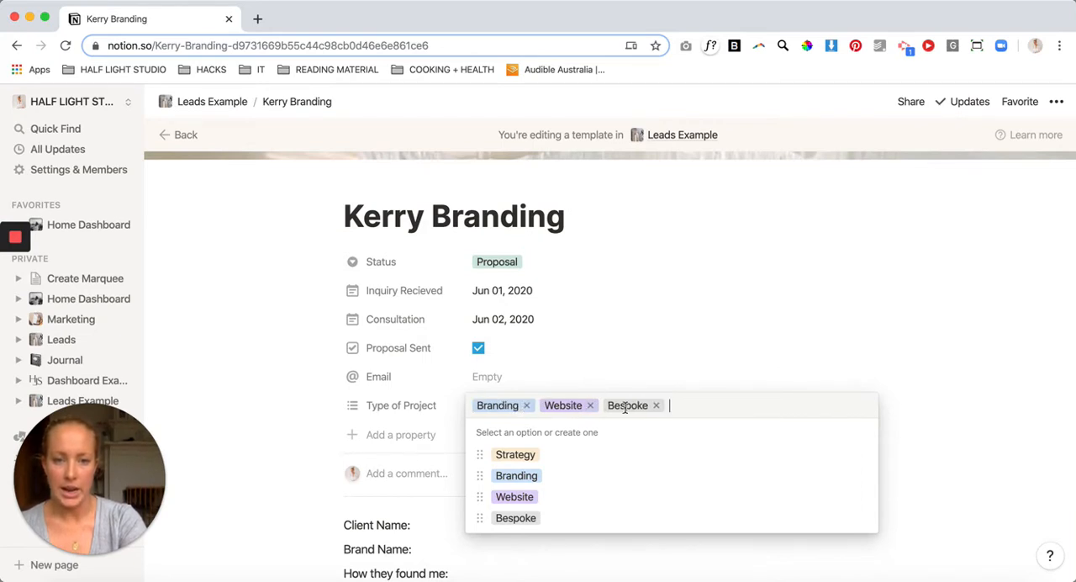
{"action": "left_click", "coordinate": [659, 405]}
{"action": "left_click", "coordinate": [650, 340]}
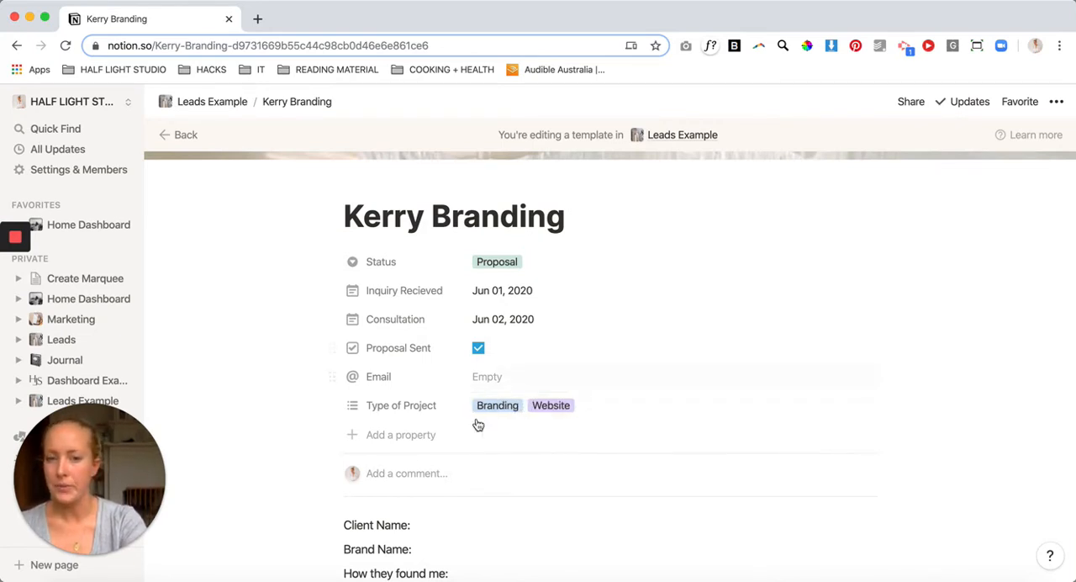
{"action": "scroll", "coordinate": [441, 441], "scroll_direction": "down", "scroll_amount": 3}
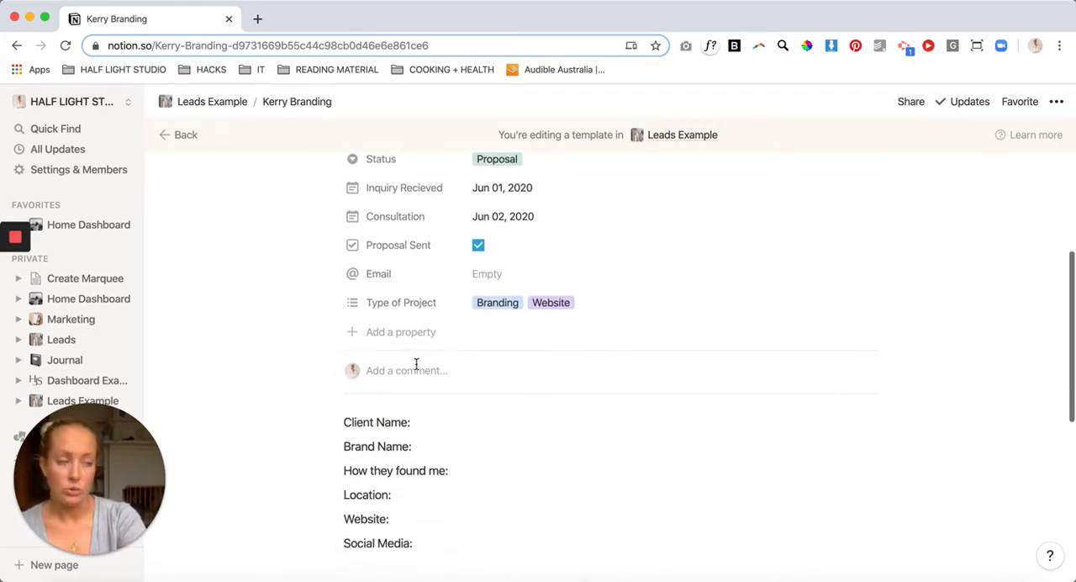
{"action": "scroll", "coordinate": [418, 364], "scroll_direction": "down", "scroll_amount": 1}
{"action": "scroll", "coordinate": [446, 416], "scroll_direction": "down", "scroll_amount": 1}
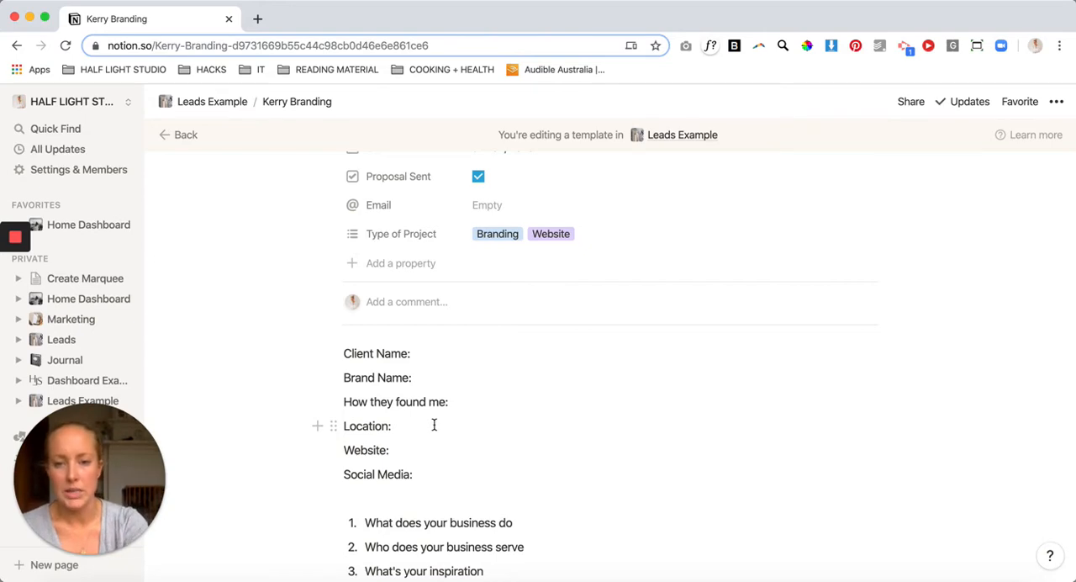
{"action": "scroll", "coordinate": [428, 437], "scroll_direction": "down", "scroll_amount": 3}
{"action": "scroll", "coordinate": [412, 471], "scroll_direction": "down", "scroll_amount": 2}
{"action": "scroll", "coordinate": [398, 480], "scroll_direction": "down", "scroll_amount": 1}
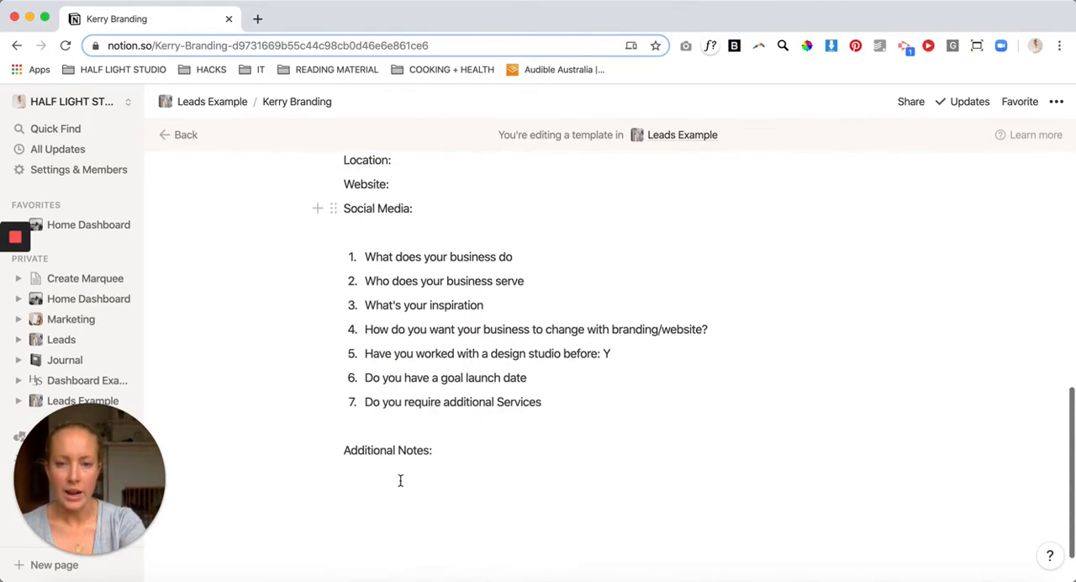
{"action": "scroll", "coordinate": [441, 290], "scroll_direction": "up", "scroll_amount": 3}
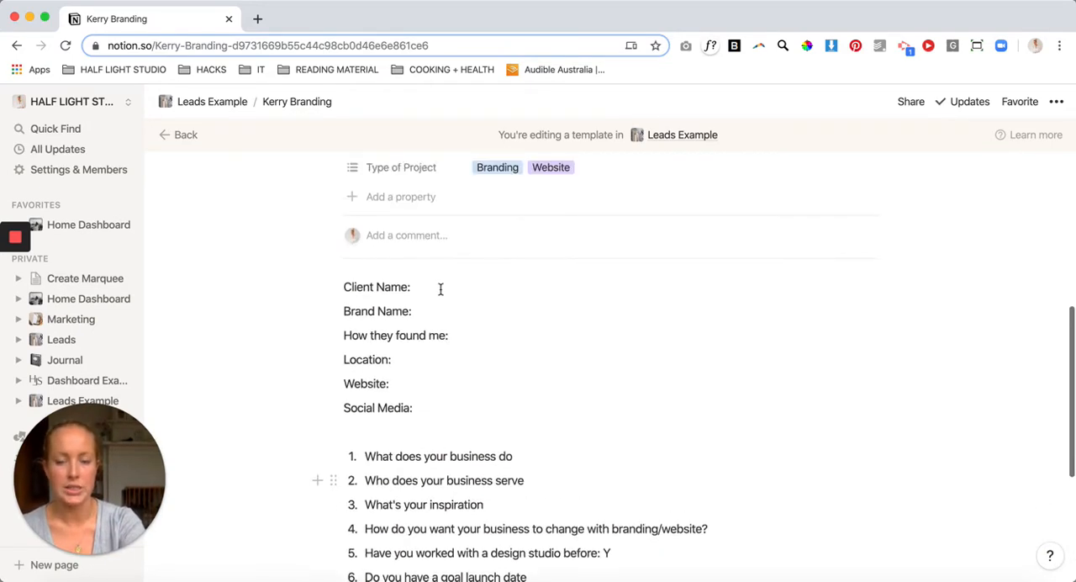
{"action": "scroll", "coordinate": [441, 290], "scroll_direction": "up", "scroll_amount": 2}
{"action": "scroll", "coordinate": [442, 295], "scroll_direction": "up", "scroll_amount": 1}
{"action": "scroll", "coordinate": [441, 294], "scroll_direction": "up", "scroll_amount": 2}
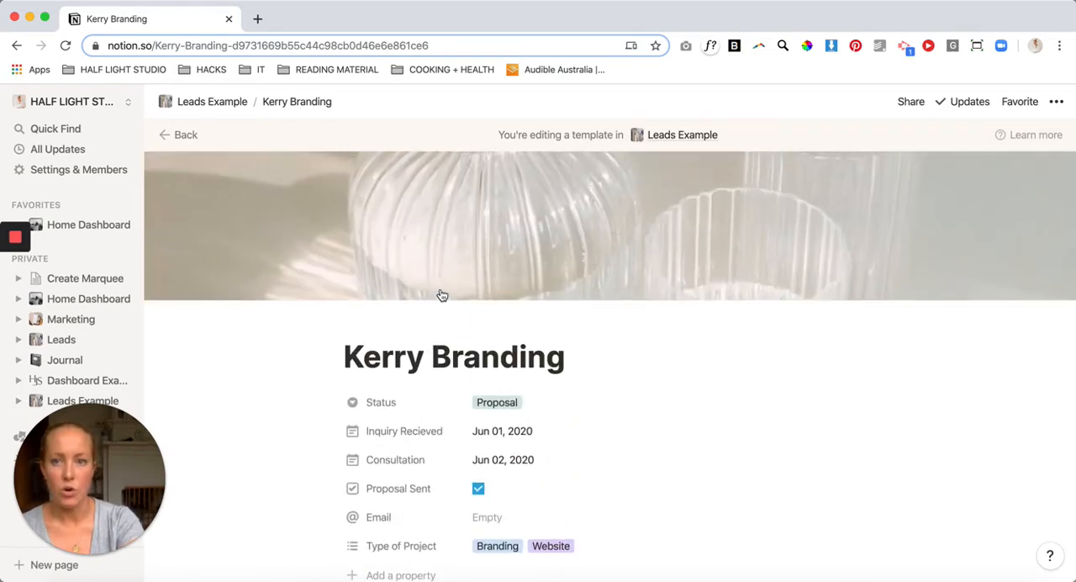
Go back to the Dashboard Example page, where the follow-up now reads Kerry Branding
{"action": "left_click", "coordinate": [192, 132]}
{"action": "scroll", "coordinate": [683, 334], "scroll_direction": "down", "scroll_amount": 2}
{"action": "scroll", "coordinate": [683, 335], "scroll_direction": "down", "scroll_amount": 1}
{"action": "scroll", "coordinate": [681, 326], "scroll_direction": "down", "scroll_amount": 2}
{"action": "scroll", "coordinate": [681, 325], "scroll_direction": "down", "scroll_amount": 2}
{"action": "scroll", "coordinate": [679, 324], "scroll_direction": "down", "scroll_amount": 1}
{"action": "scroll", "coordinate": [679, 325], "scroll_direction": "up", "scroll_amount": 1}
{"action": "scroll", "coordinate": [679, 324], "scroll_direction": "up", "scroll_amount": 4}
{"action": "scroll", "coordinate": [679, 324], "scroll_direction": "up", "scroll_amount": 1}
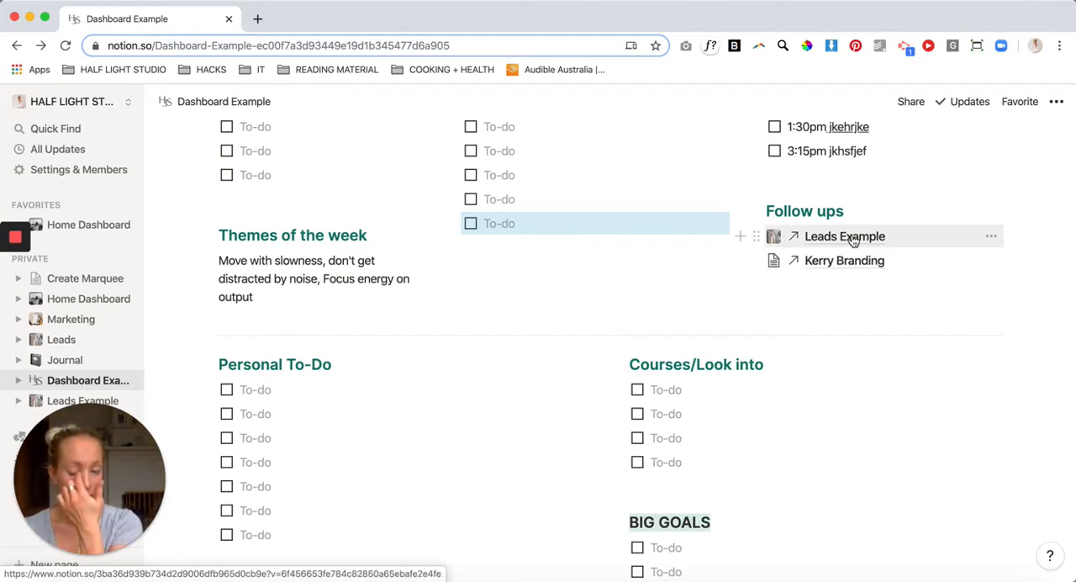
{"action": "scroll", "coordinate": [506, 330], "scroll_direction": "down", "scroll_amount": 2}
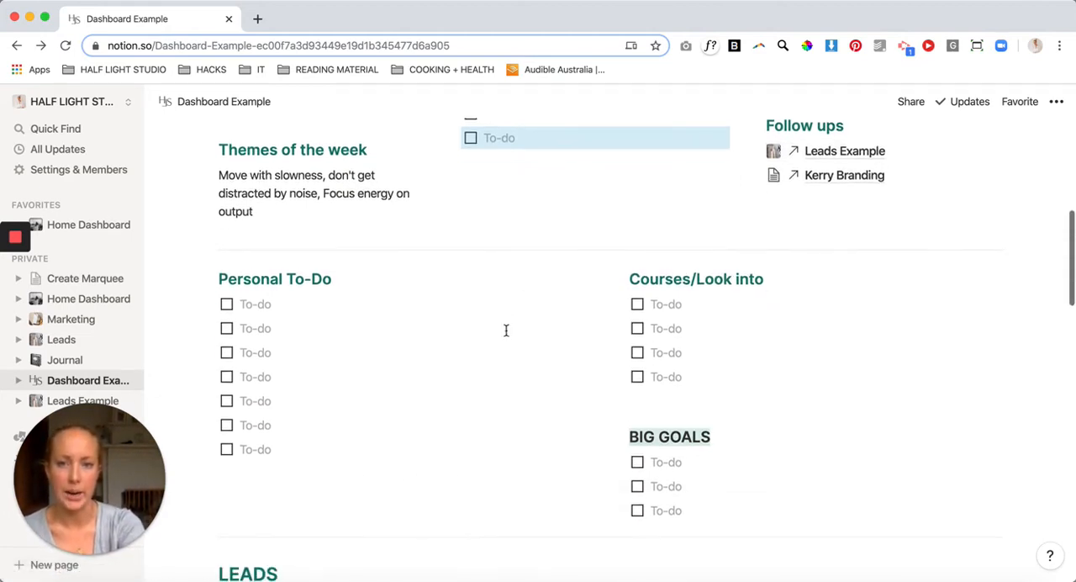
{"action": "mouse_move", "coordinate": [696, 364]}
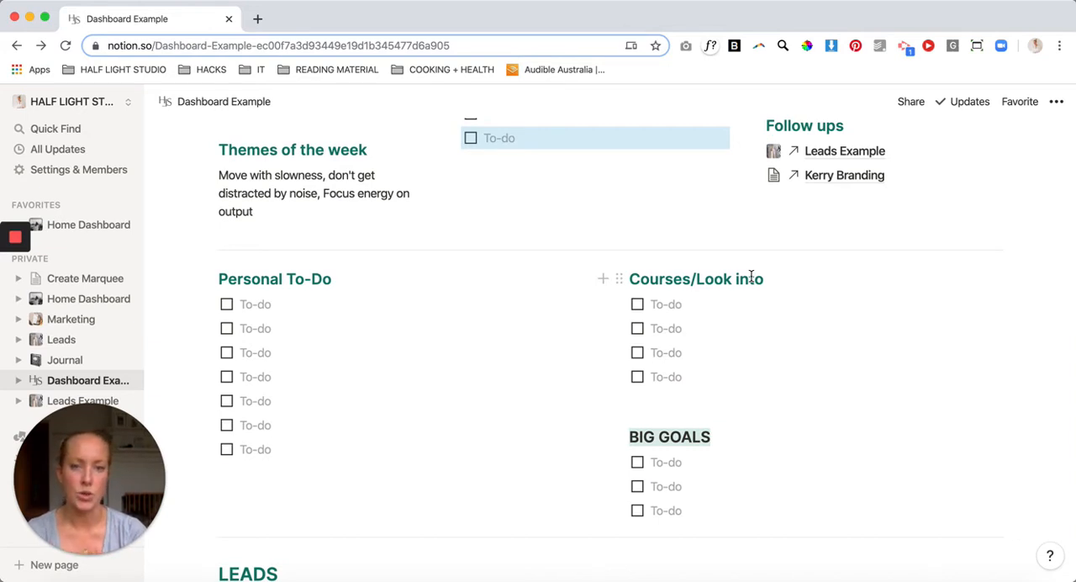
{"action": "left_click", "coordinate": [657, 318]}
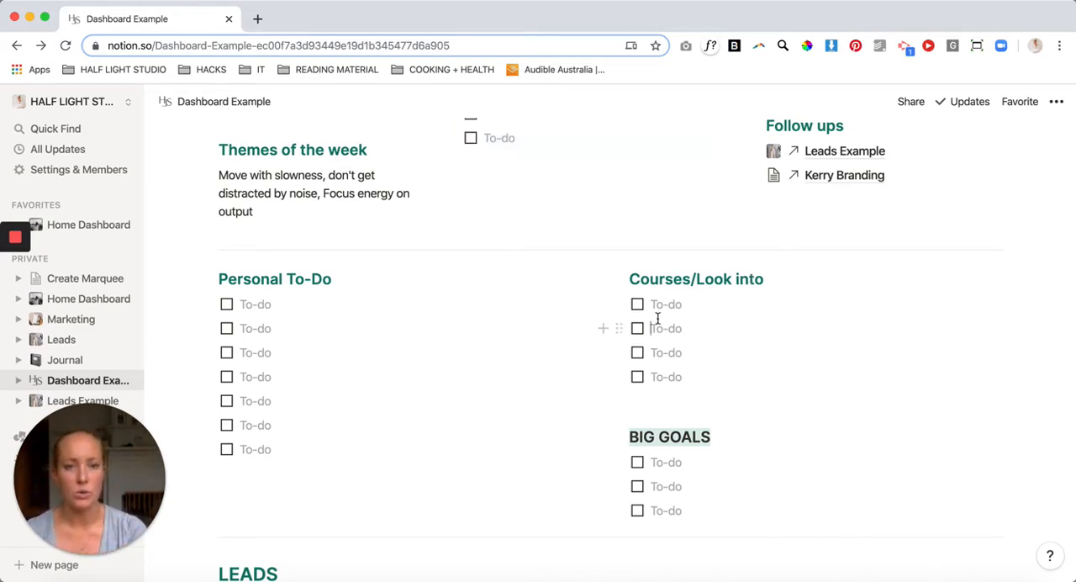
{"action": "scroll", "coordinate": [654, 458], "scroll_direction": "down", "scroll_amount": 2}
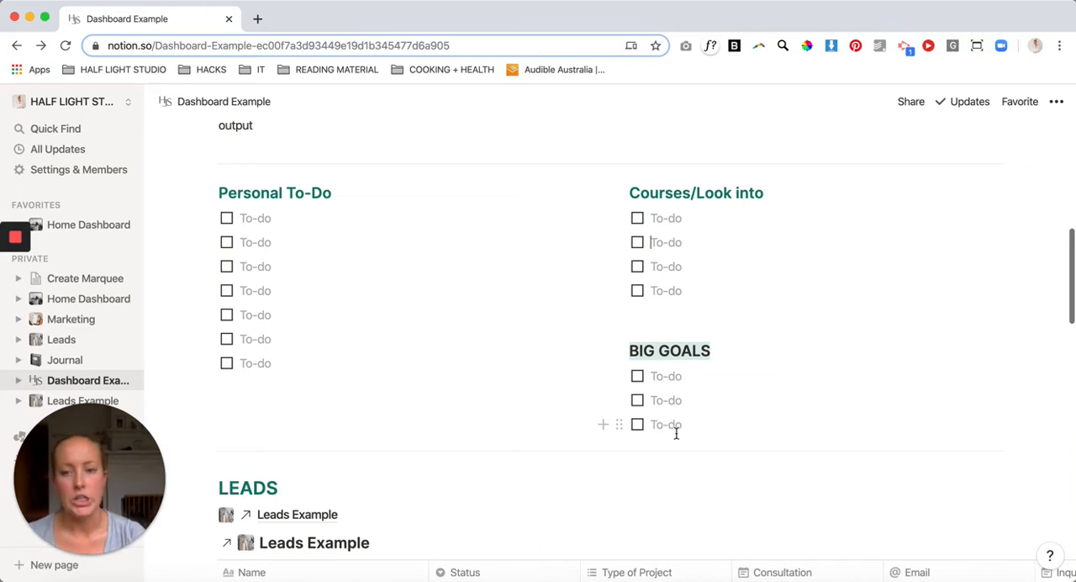
{"action": "scroll", "coordinate": [676, 433], "scroll_direction": "down", "scroll_amount": 4}
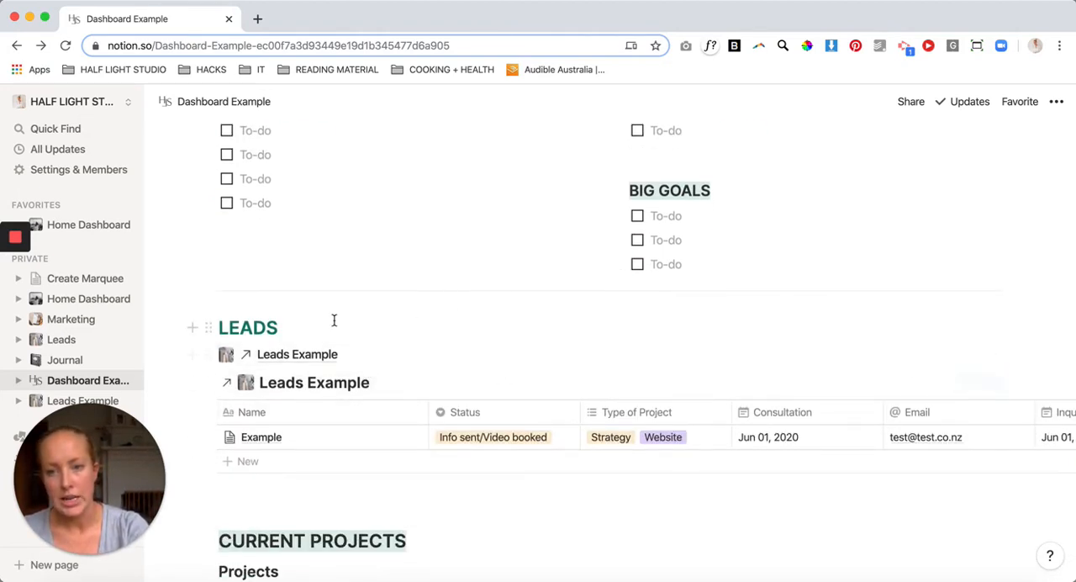
{"action": "scroll", "coordinate": [386, 259], "scroll_direction": "up", "scroll_amount": 5}
{"action": "scroll", "coordinate": [833, 300], "scroll_direction": "up", "scroll_amount": 5}
{"action": "scroll", "coordinate": [816, 291], "scroll_direction": "down", "scroll_amount": 1}
{"action": "scroll", "coordinate": [802, 271], "scroll_direction": "down", "scroll_amount": 5}
{"action": "scroll", "coordinate": [816, 174], "scroll_direction": "down", "scroll_amount": 3}
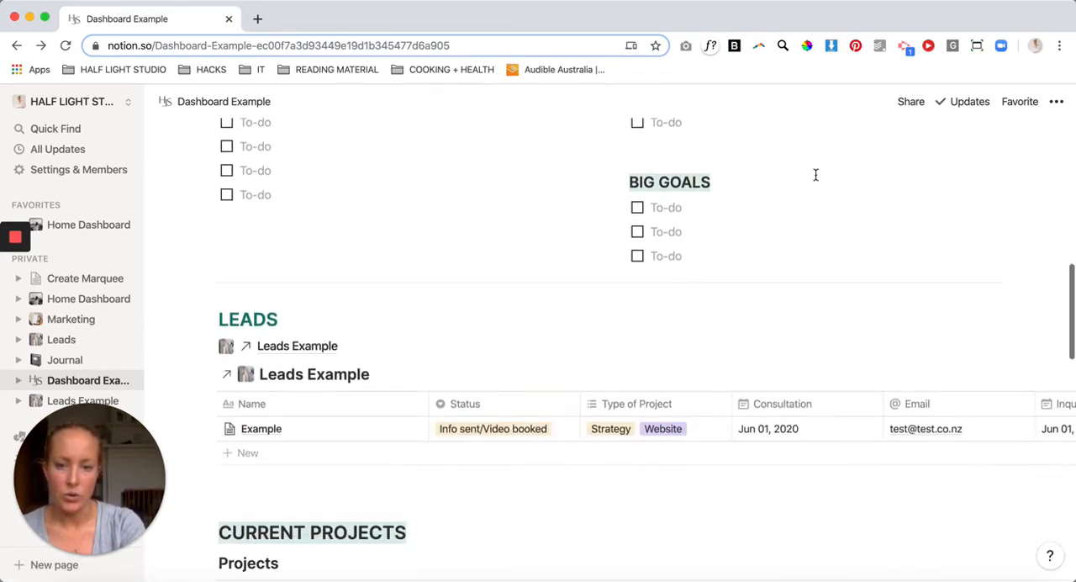
{"action": "scroll", "coordinate": [807, 174], "scroll_direction": "down", "scroll_amount": 1}
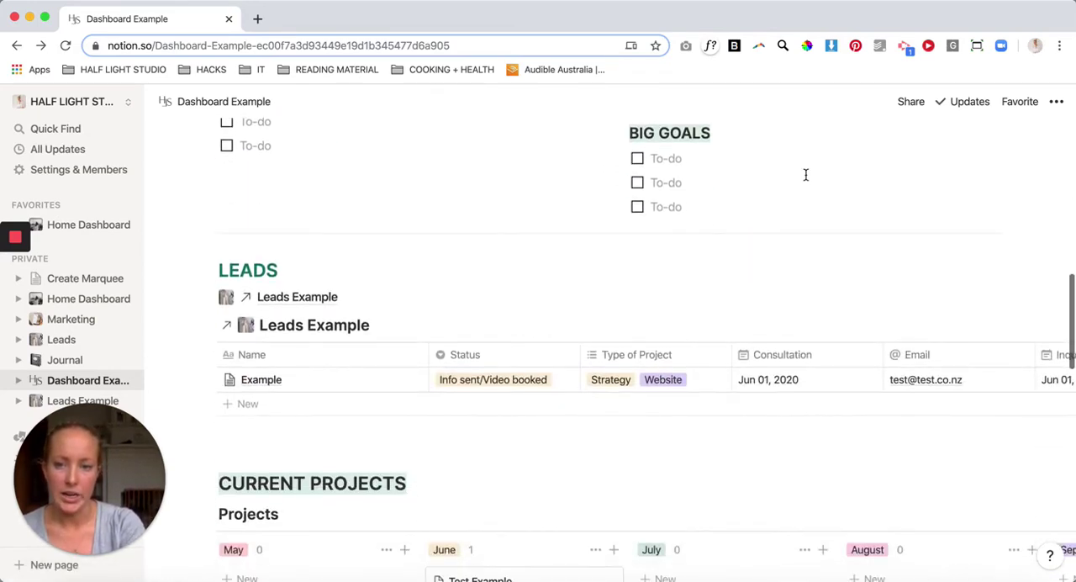
{"action": "left_click", "coordinate": [265, 380]}
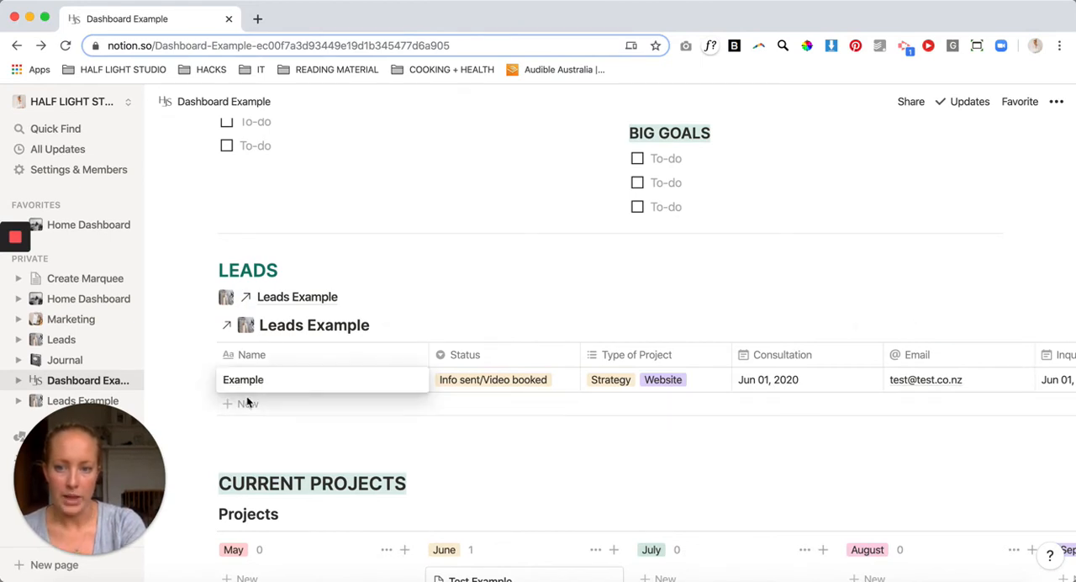
{"action": "double_click", "coordinate": [225, 380]}
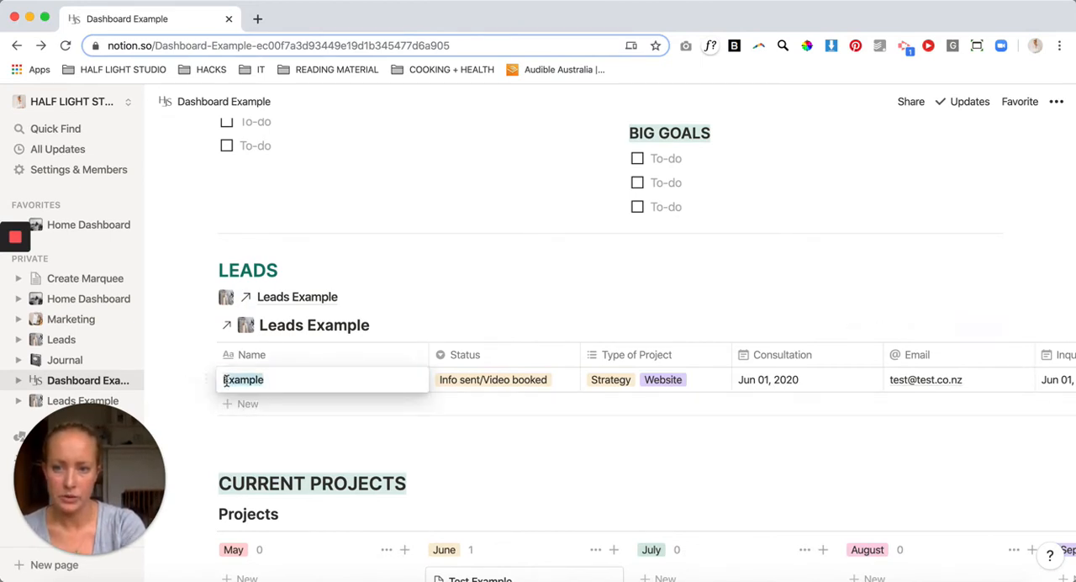
{"action": "key", "text": "Escape"}
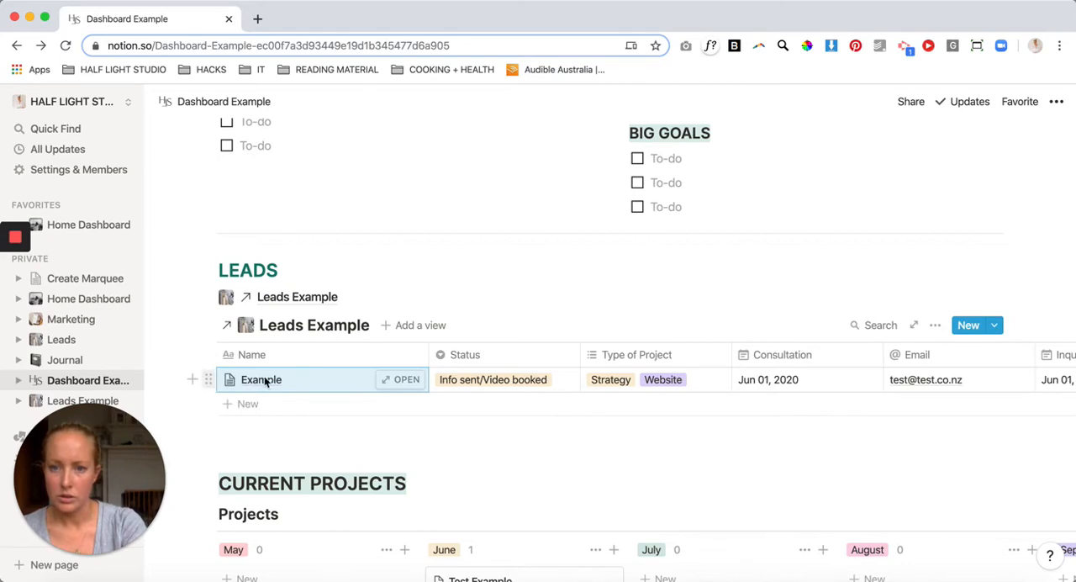
{"action": "left_click", "coordinate": [403, 379]}
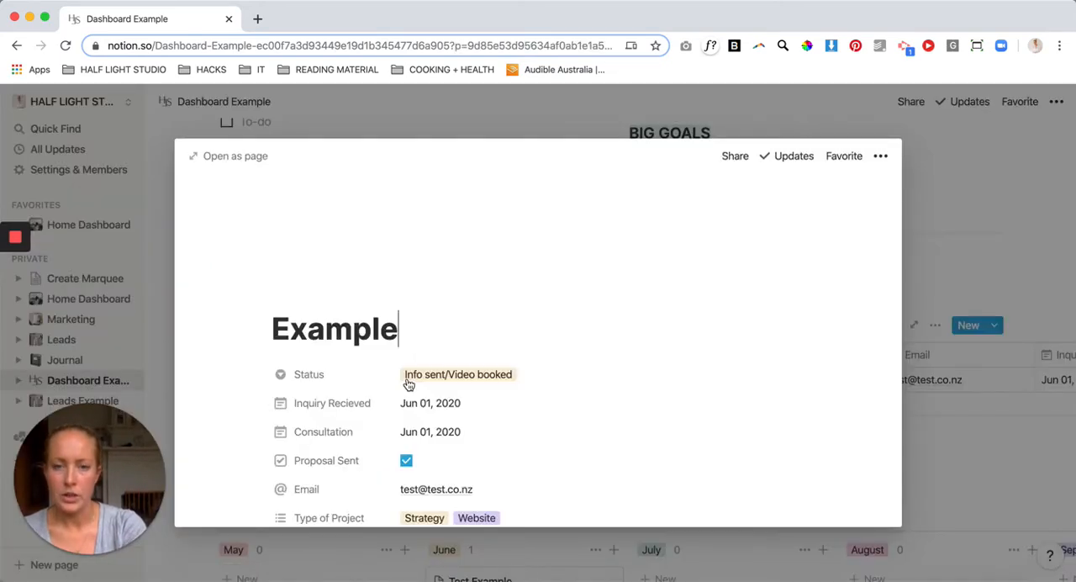
{"action": "scroll", "coordinate": [452, 332], "scroll_direction": "down", "scroll_amount": 2}
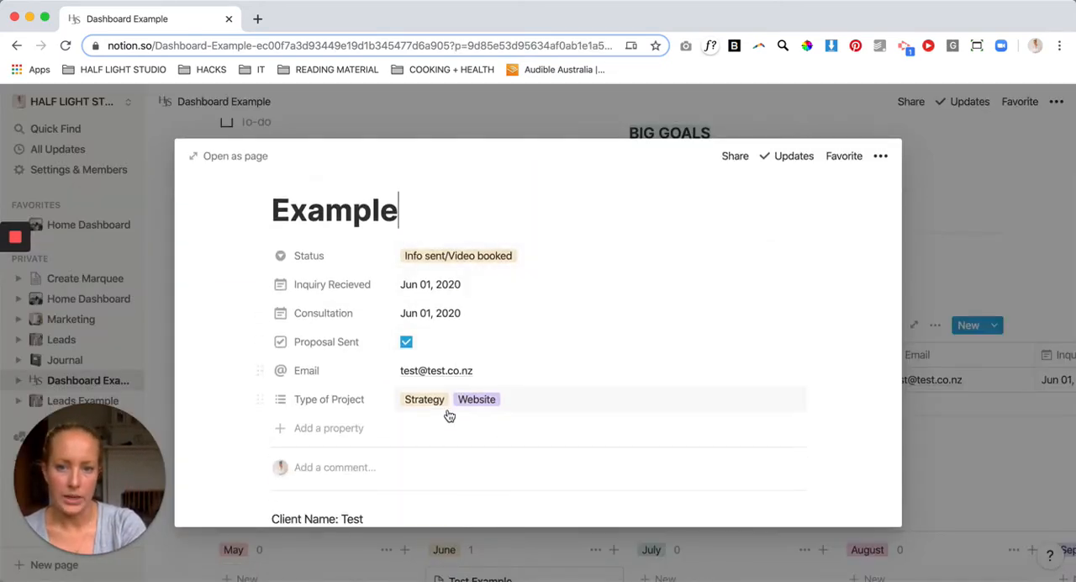
{"action": "scroll", "coordinate": [430, 391], "scroll_direction": "down", "scroll_amount": 5}
{"action": "scroll", "coordinate": [429, 386], "scroll_direction": "down", "scroll_amount": 5}
{"action": "scroll", "coordinate": [437, 378], "scroll_direction": "up", "scroll_amount": 10}
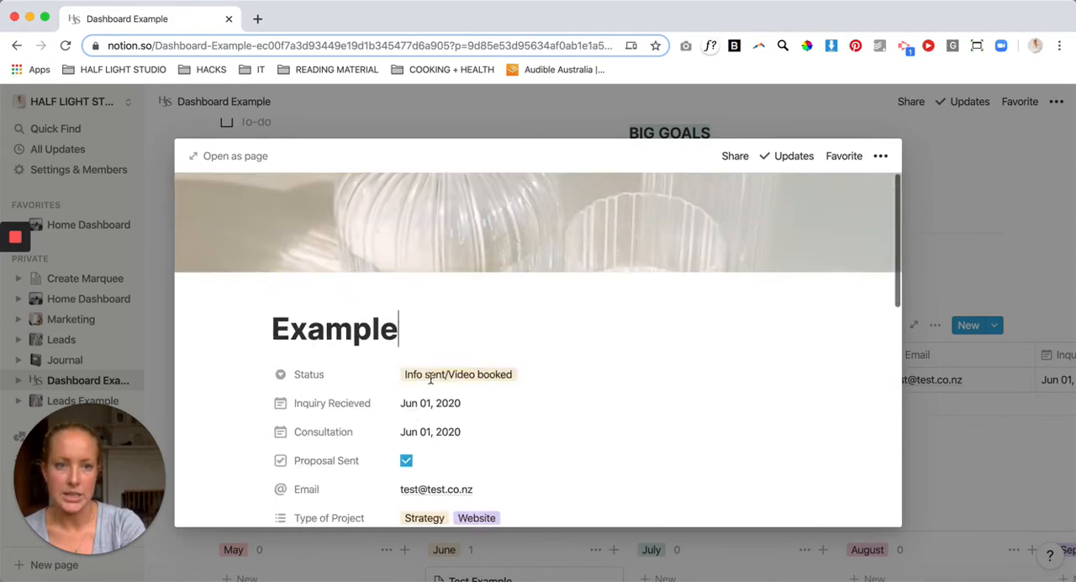
{"action": "left_click", "coordinate": [992, 200]}
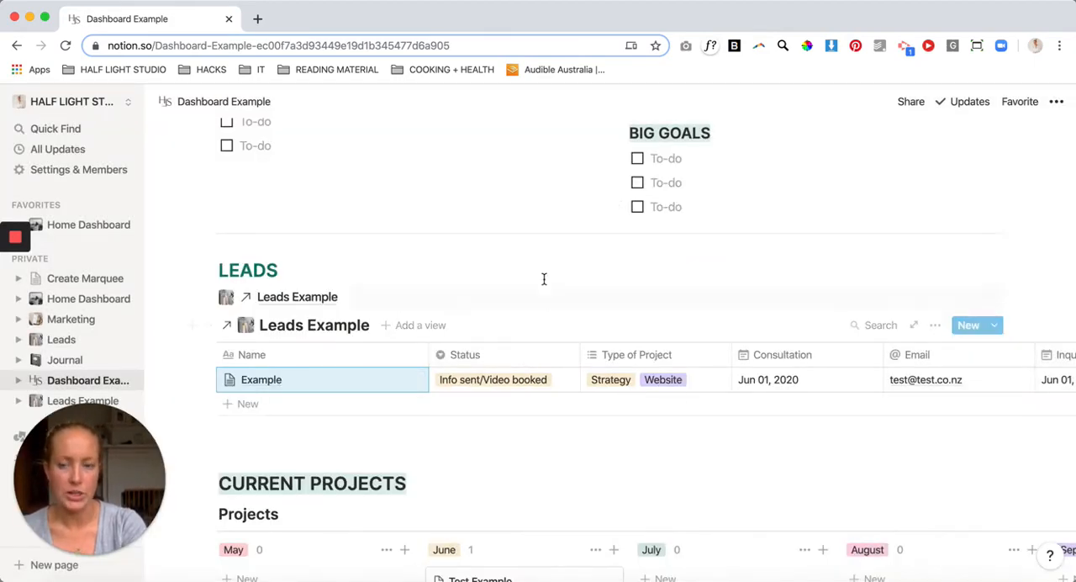
{"action": "scroll", "coordinate": [543, 279], "scroll_direction": "up", "scroll_amount": 5}
{"action": "scroll", "coordinate": [543, 279], "scroll_direction": "down", "scroll_amount": 1}
{"action": "scroll", "coordinate": [543, 279], "scroll_direction": "down", "scroll_amount": 3}
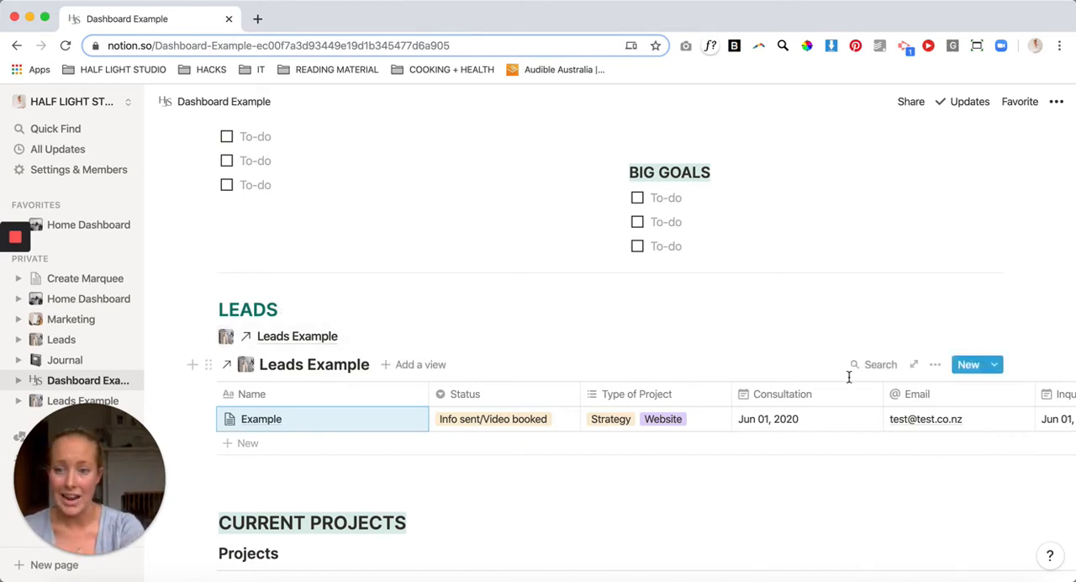
{"action": "scroll", "coordinate": [828, 438], "scroll_direction": "right", "scroll_amount": 2}
{"action": "scroll", "coordinate": [828, 438], "scroll_direction": "right", "scroll_amount": 3}
{"action": "scroll", "coordinate": [828, 438], "scroll_direction": "right", "scroll_amount": 2}
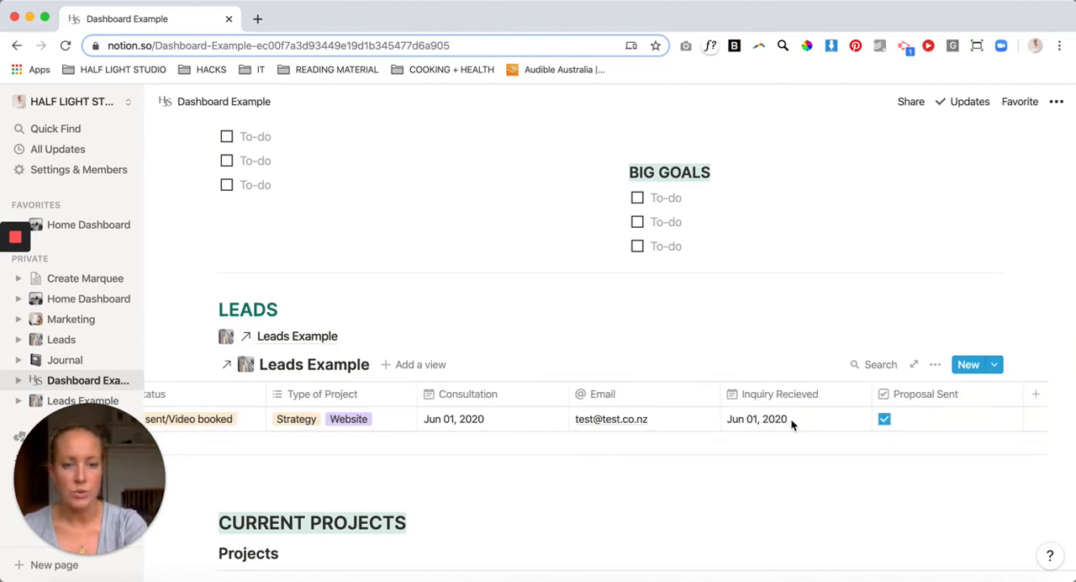
{"action": "scroll", "coordinate": [790, 420], "scroll_direction": "left", "scroll_amount": 2}
{"action": "scroll", "coordinate": [791, 420], "scroll_direction": "left", "scroll_amount": 5}
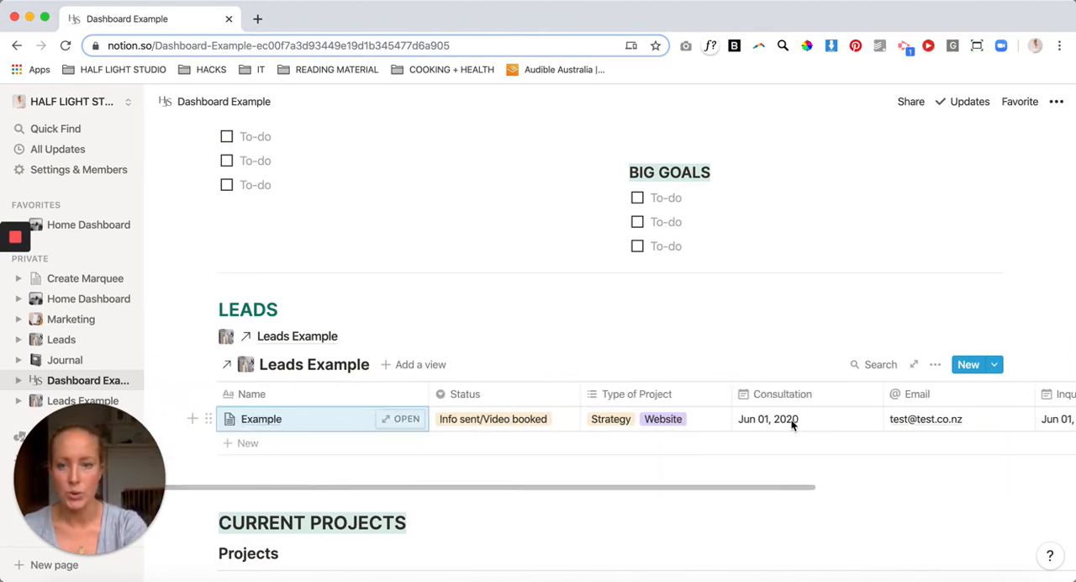
{"action": "scroll", "coordinate": [513, 329], "scroll_direction": "down", "scroll_amount": 2}
{"action": "scroll", "coordinate": [493, 320], "scroll_direction": "down", "scroll_amount": 2}
{"action": "scroll", "coordinate": [493, 320], "scroll_direction": "down", "scroll_amount": 3}
{"action": "scroll", "coordinate": [491, 316], "scroll_direction": "down", "scroll_amount": 1}
{"action": "scroll", "coordinate": [491, 317], "scroll_direction": "down", "scroll_amount": 1}
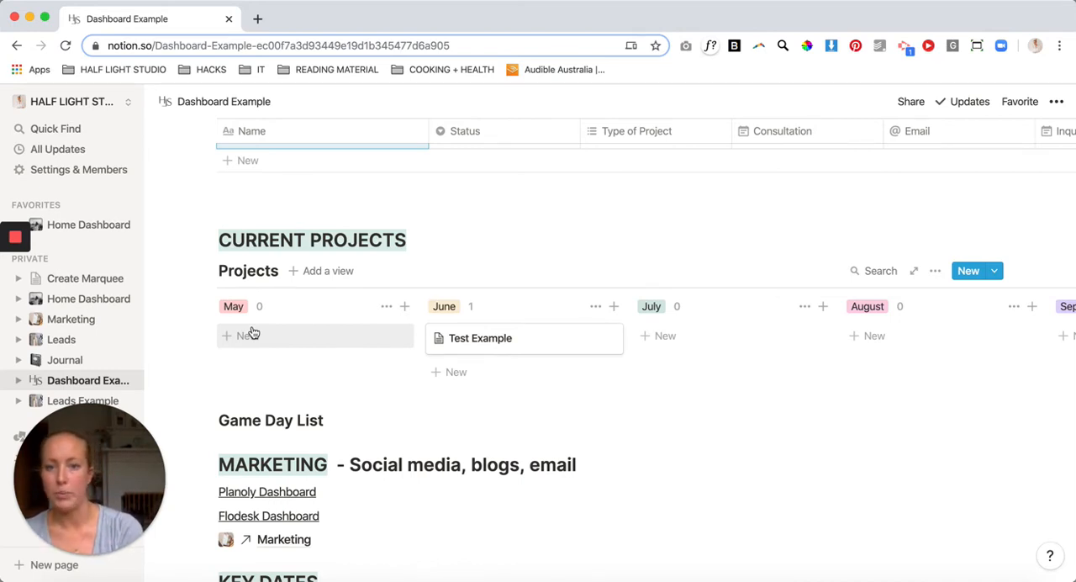
{"action": "left_click", "coordinate": [491, 340]}
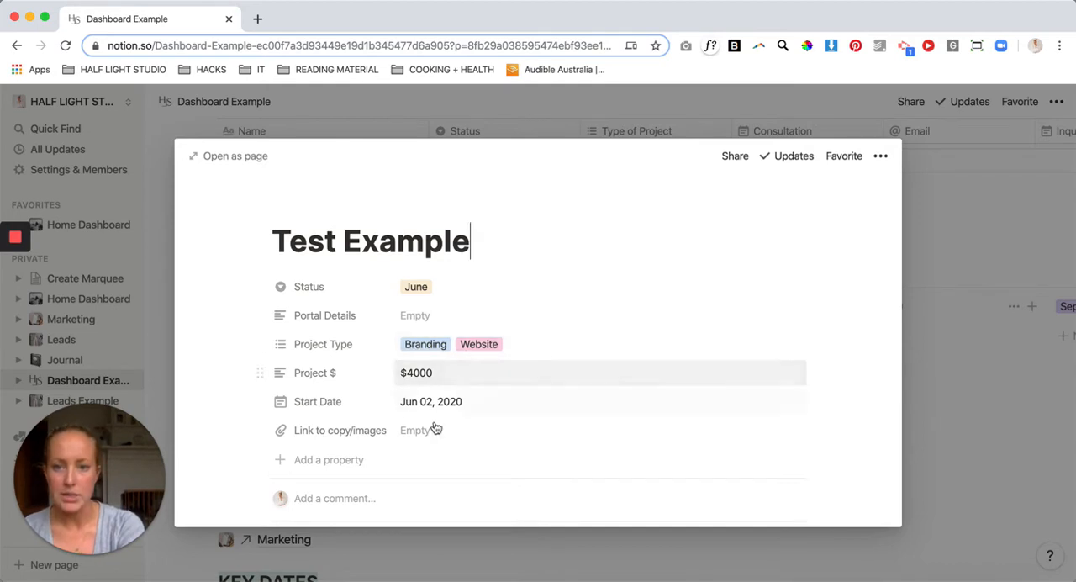
{"action": "scroll", "coordinate": [459, 441], "scroll_direction": "down", "scroll_amount": 2}
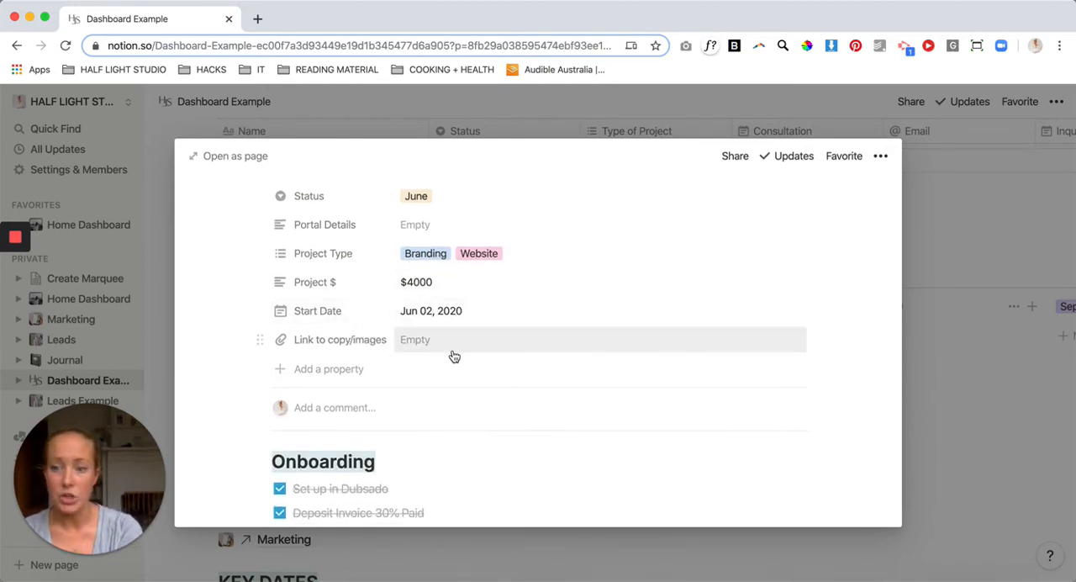
{"action": "scroll", "coordinate": [454, 356], "scroll_direction": "down", "scroll_amount": 3}
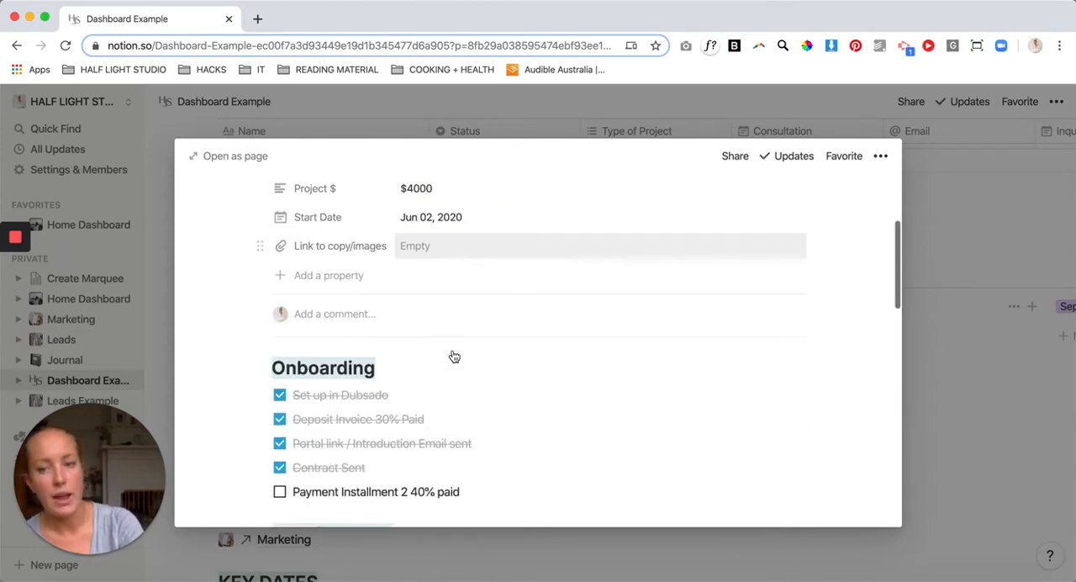
{"action": "scroll", "coordinate": [356, 337], "scroll_direction": "down", "scroll_amount": 5}
{"action": "scroll", "coordinate": [356, 334], "scroll_direction": "down", "scroll_amount": 2}
{"action": "scroll", "coordinate": [356, 335], "scroll_direction": "up", "scroll_amount": 5}
{"action": "scroll", "coordinate": [356, 334], "scroll_direction": "up", "scroll_amount": 3}
{"action": "scroll", "coordinate": [356, 333], "scroll_direction": "up", "scroll_amount": 1}
{"action": "scroll", "coordinate": [356, 337], "scroll_direction": "down", "scroll_amount": 3}
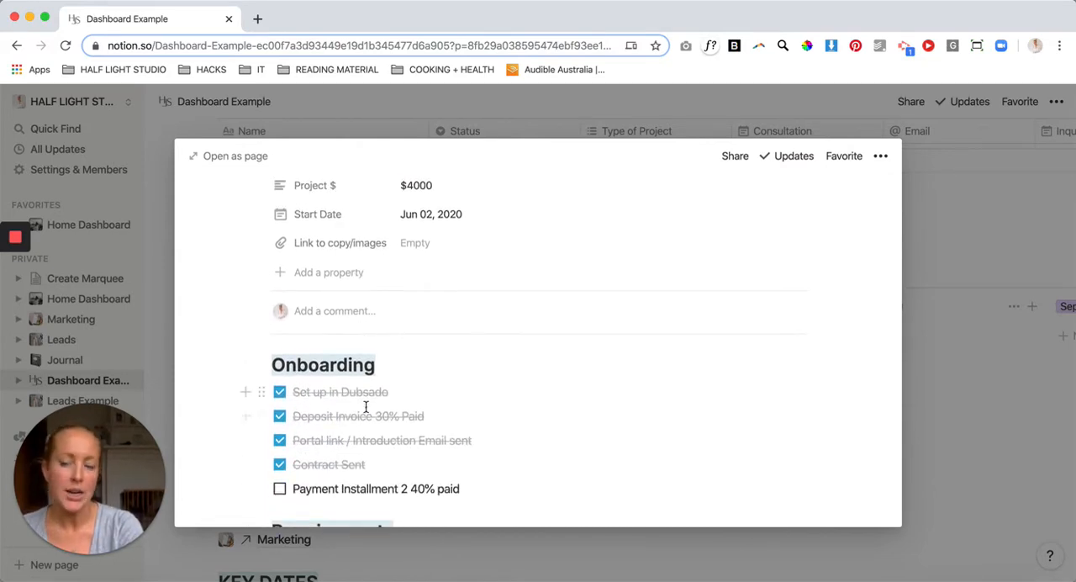
{"action": "scroll", "coordinate": [337, 437], "scroll_direction": "down", "scroll_amount": 1}
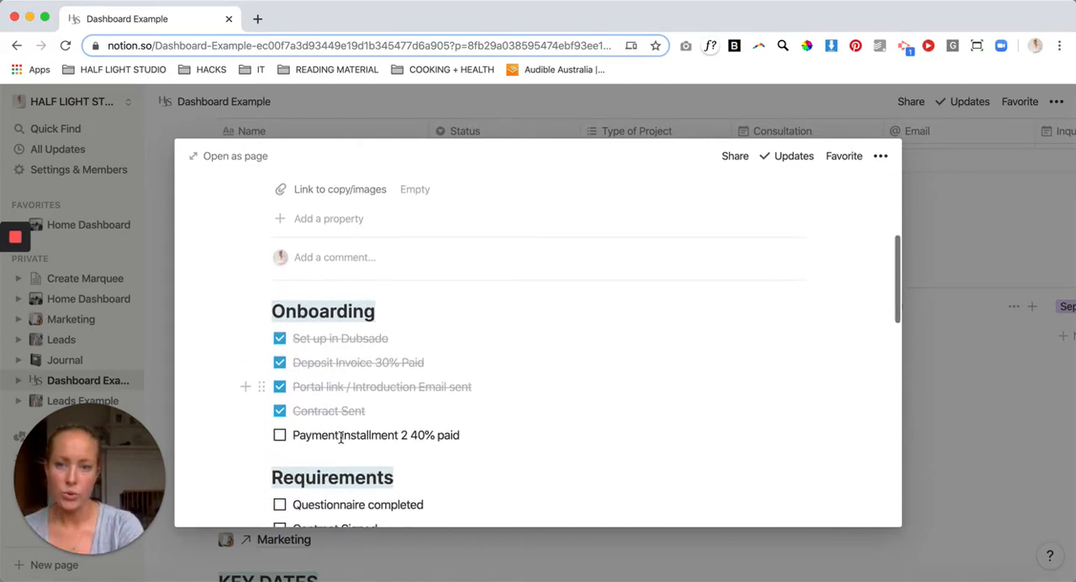
{"action": "scroll", "coordinate": [340, 436], "scroll_direction": "down", "scroll_amount": 1}
{"action": "scroll", "coordinate": [341, 436], "scroll_direction": "down", "scroll_amount": 3}
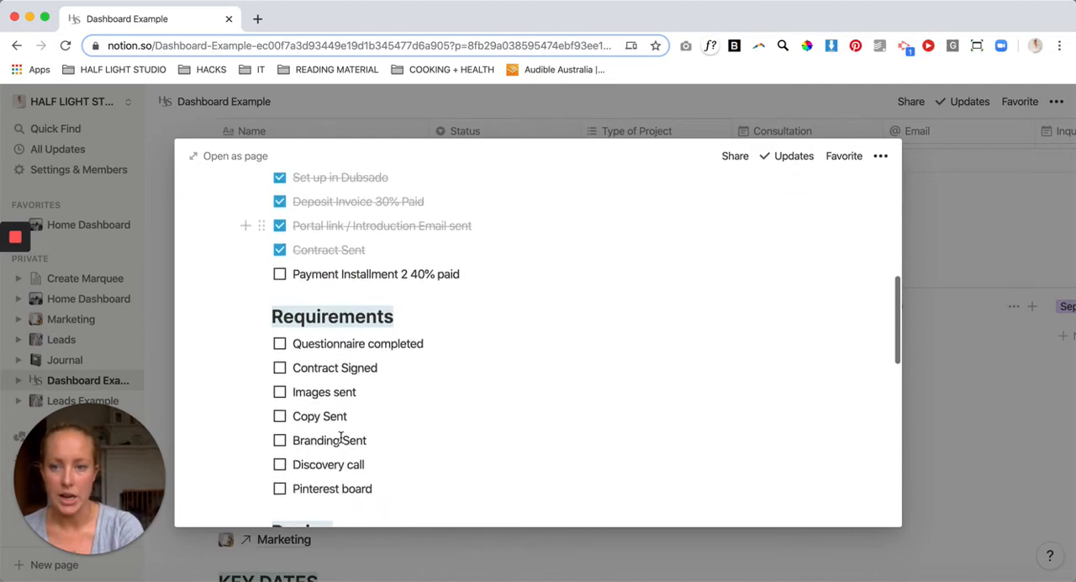
{"action": "scroll", "coordinate": [341, 436], "scroll_direction": "down", "scroll_amount": 3}
{"action": "scroll", "coordinate": [341, 436], "scroll_direction": "down", "scroll_amount": 3}
{"action": "scroll", "coordinate": [340, 436], "scroll_direction": "down", "scroll_amount": 3}
{"action": "scroll", "coordinate": [341, 436], "scroll_direction": "down", "scroll_amount": 3}
{"action": "scroll", "coordinate": [341, 436], "scroll_direction": "up", "scroll_amount": 15}
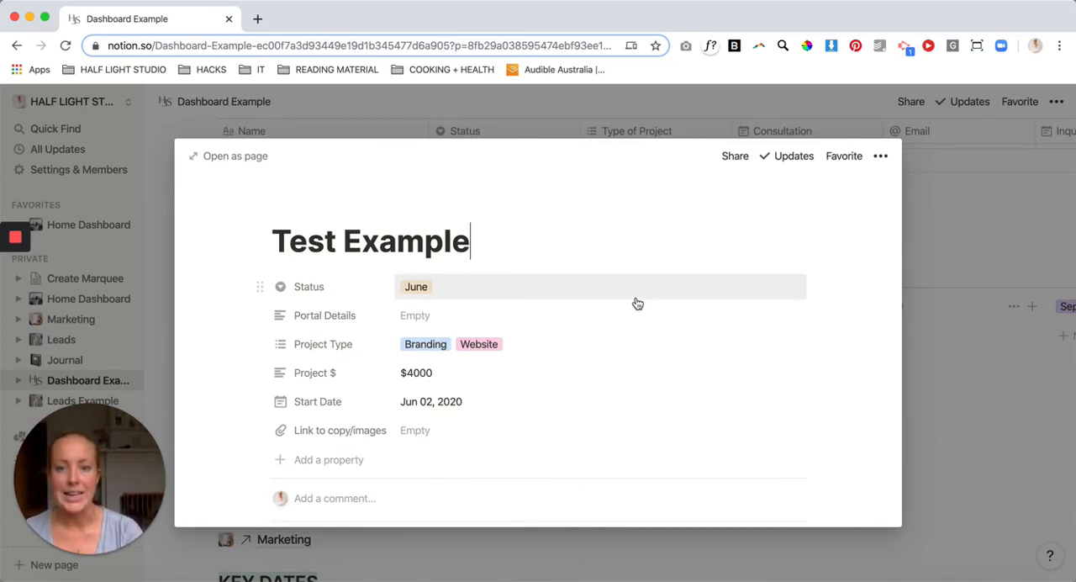
{"action": "left_click", "coordinate": [972, 211]}
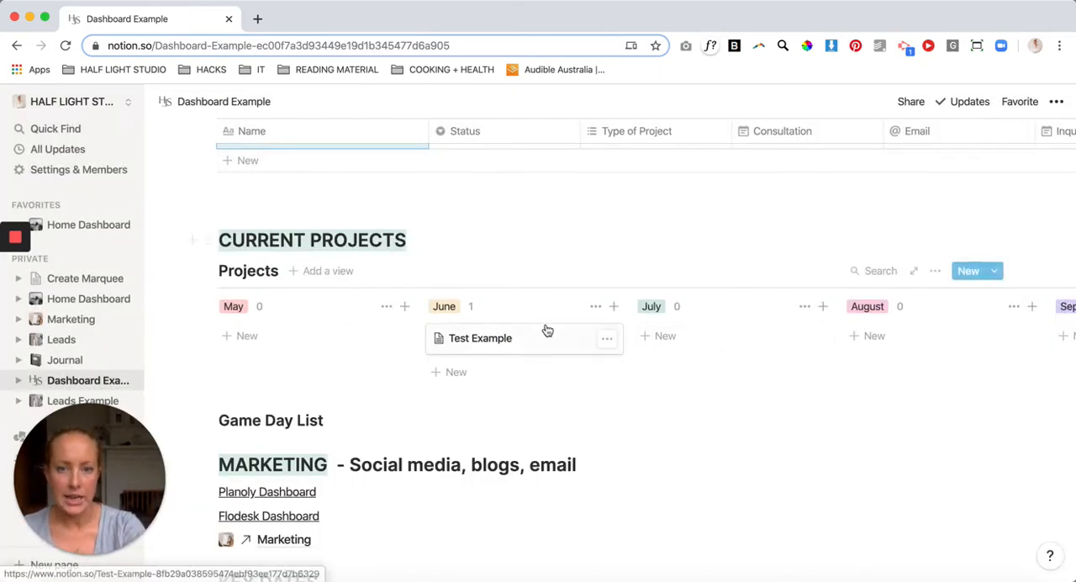
Move the Test Example card from June to July, then start and dismiss a Website Template project
{"action": "left_click_drag", "start_coordinate": [499, 338], "coordinate": [702, 337]}
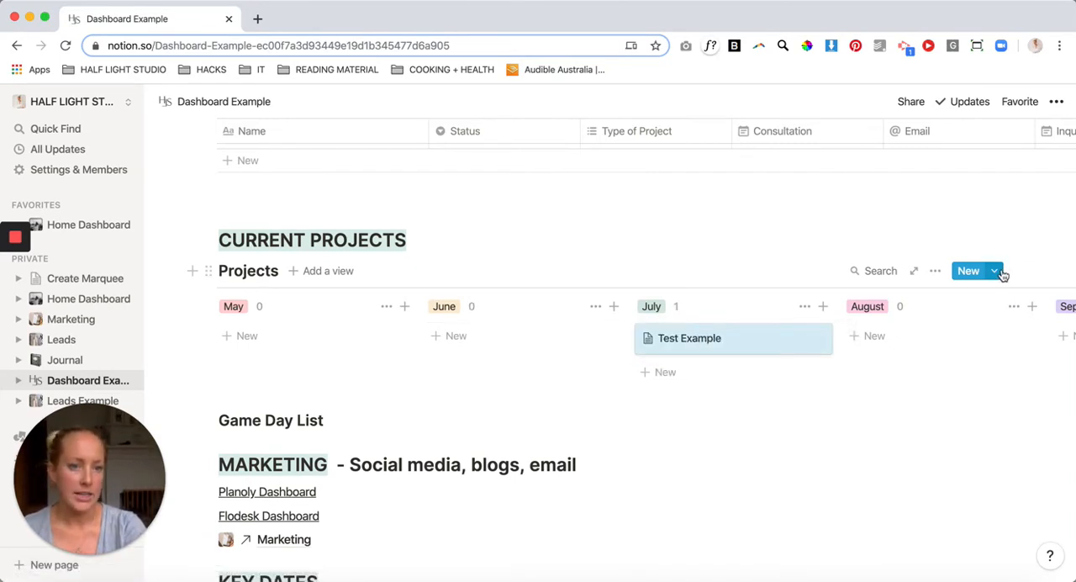
{"action": "left_click", "coordinate": [1002, 275]}
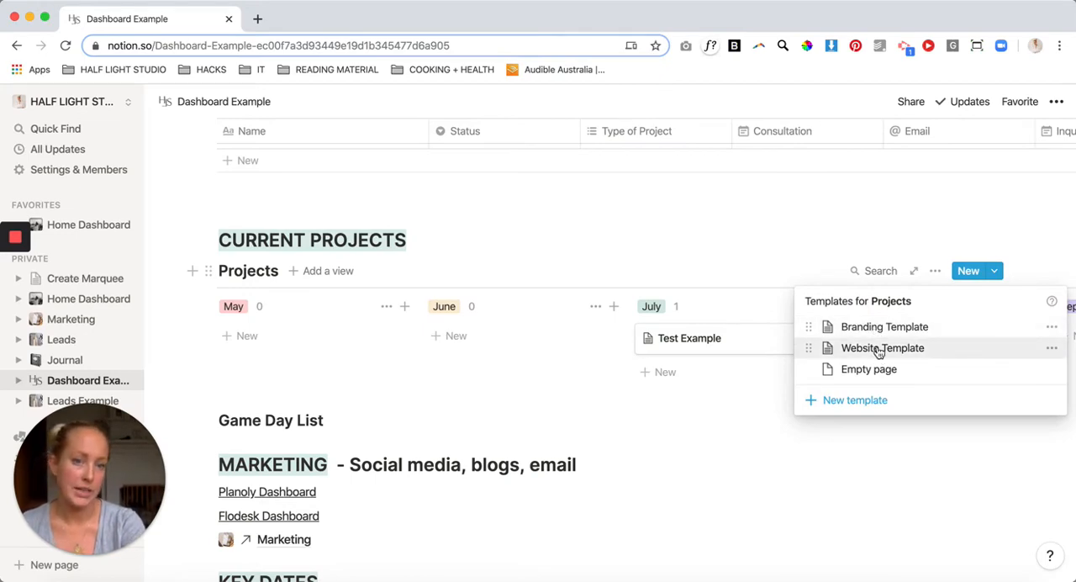
{"action": "left_click", "coordinate": [877, 347]}
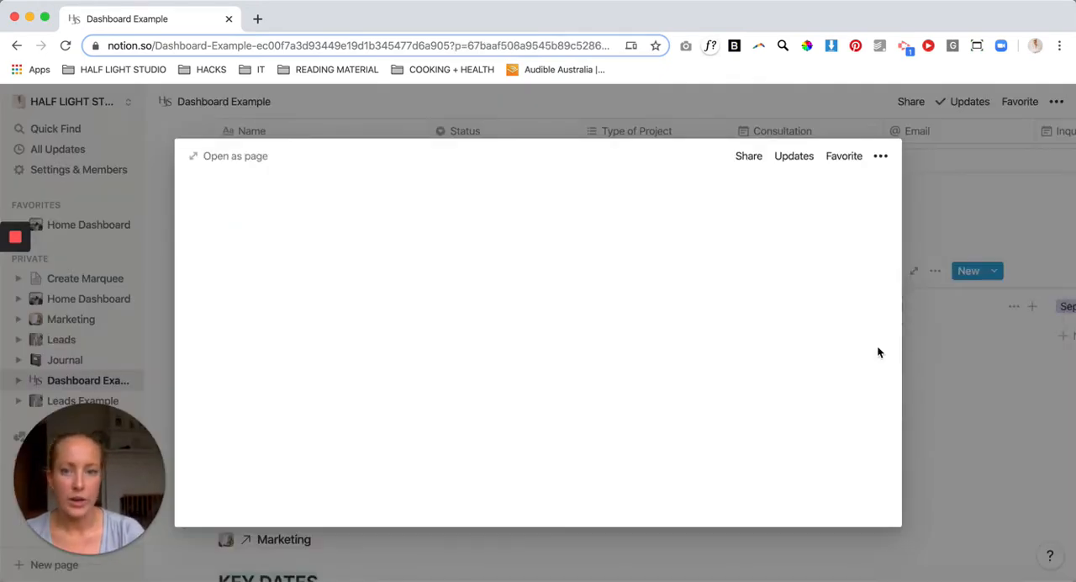
{"action": "scroll", "coordinate": [615, 351], "scroll_direction": "down", "scroll_amount": 3}
{"action": "scroll", "coordinate": [612, 352], "scroll_direction": "down", "scroll_amount": 3}
{"action": "scroll", "coordinate": [607, 354], "scroll_direction": "down", "scroll_amount": 4}
{"action": "scroll", "coordinate": [606, 354], "scroll_direction": "down", "scroll_amount": 5}
{"action": "scroll", "coordinate": [605, 353], "scroll_direction": "up", "scroll_amount": 5}
{"action": "scroll", "coordinate": [605, 353], "scroll_direction": "up", "scroll_amount": 5}
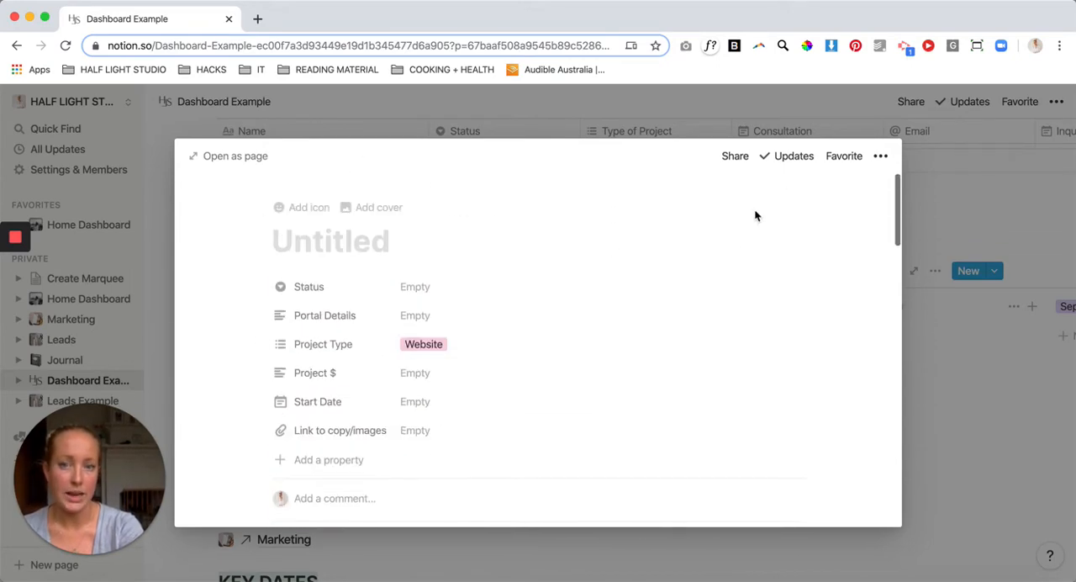
{"action": "left_click", "coordinate": [970, 191]}
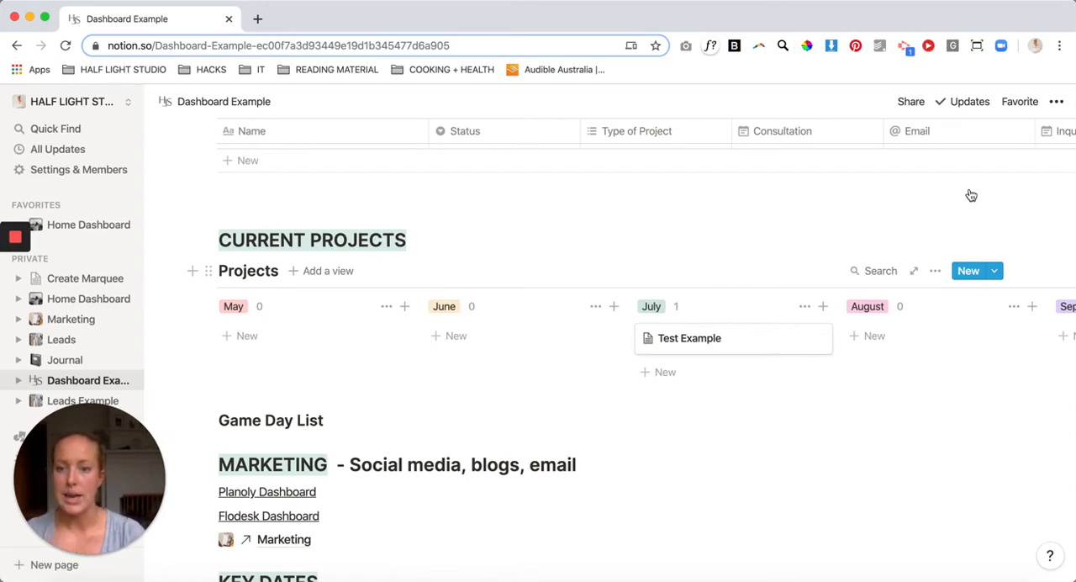
{"action": "scroll", "coordinate": [971, 195], "scroll_direction": "down", "scroll_amount": 2}
{"action": "scroll", "coordinate": [970, 194], "scroll_direction": "down", "scroll_amount": 2}
{"action": "scroll", "coordinate": [970, 191], "scroll_direction": "down", "scroll_amount": 1}
{"action": "scroll", "coordinate": [969, 189], "scroll_direction": "down", "scroll_amount": 2}
{"action": "scroll", "coordinate": [970, 189], "scroll_direction": "down", "scroll_amount": 1}
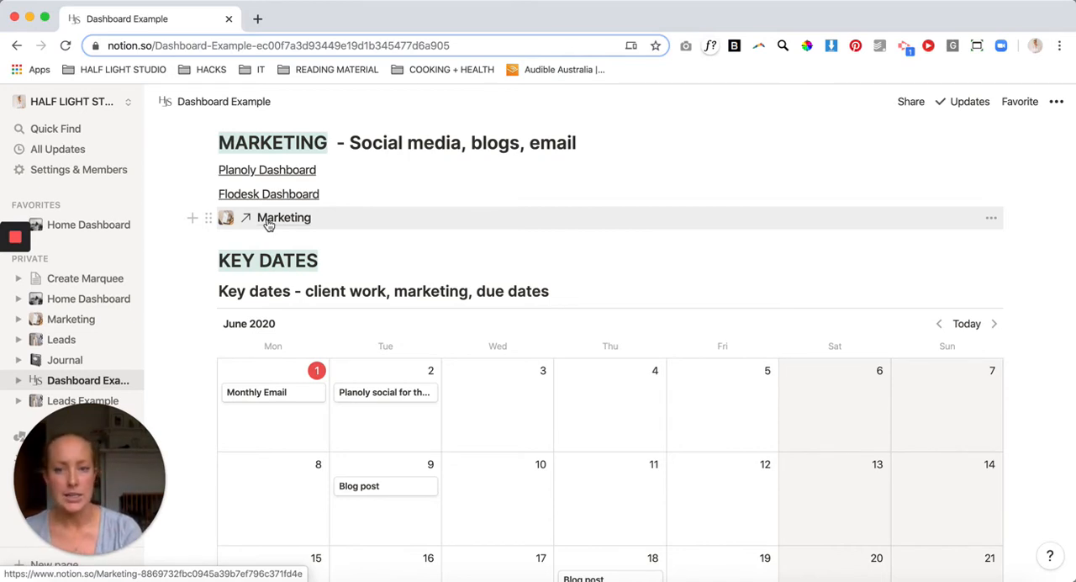
{"action": "scroll", "coordinate": [316, 312], "scroll_direction": "down", "scroll_amount": 3}
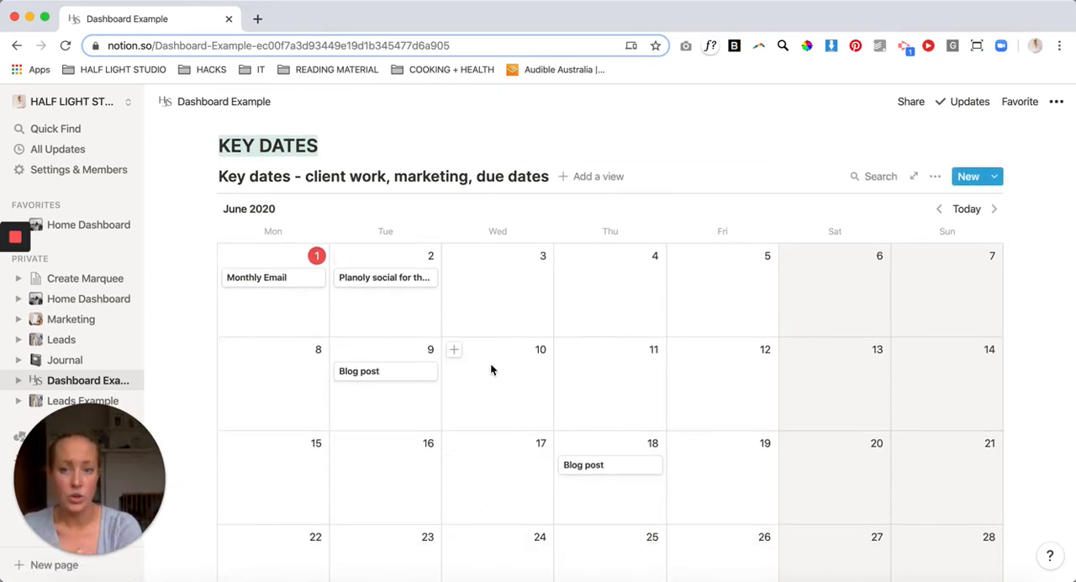
{"action": "scroll", "coordinate": [412, 269], "scroll_direction": "up", "scroll_amount": 3}
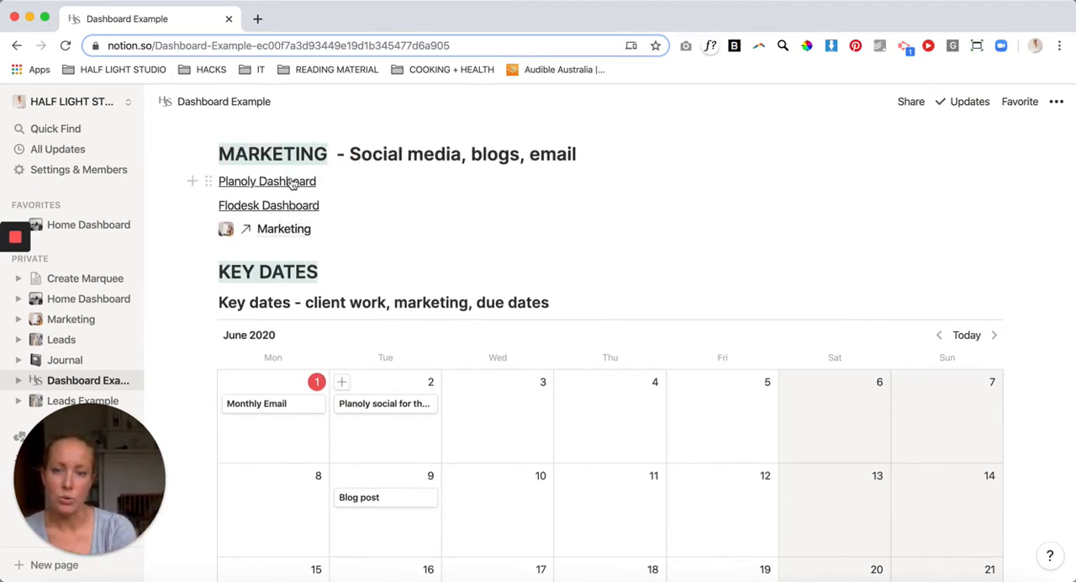
{"action": "scroll", "coordinate": [292, 184], "scroll_direction": "down", "scroll_amount": 4}
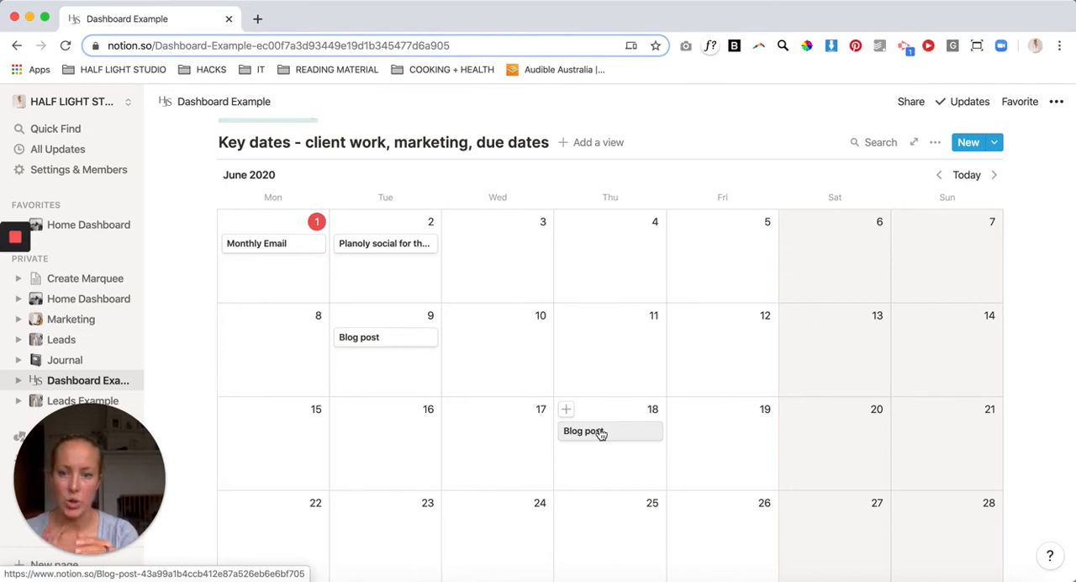
{"action": "scroll", "coordinate": [599, 430], "scroll_direction": "down", "scroll_amount": 2}
{"action": "scroll", "coordinate": [599, 429], "scroll_direction": "down", "scroll_amount": 2}
{"action": "scroll", "coordinate": [600, 427], "scroll_direction": "down", "scroll_amount": 2}
{"action": "scroll", "coordinate": [599, 427], "scroll_direction": "up", "scroll_amount": 15}
{"action": "scroll", "coordinate": [600, 428], "scroll_direction": "up", "scroll_amount": 10}
{"action": "scroll", "coordinate": [599, 428], "scroll_direction": "up", "scroll_amount": 3}
{"action": "scroll", "coordinate": [599, 428], "scroll_direction": "up", "scroll_amount": 8}
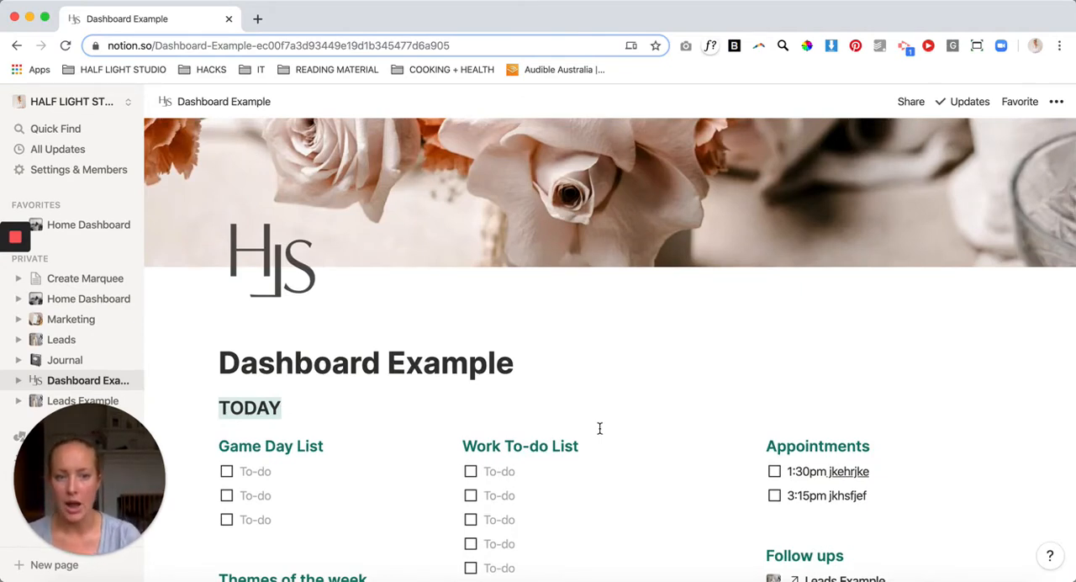
{"action": "scroll", "coordinate": [600, 428], "scroll_direction": "down", "scroll_amount": 3}
{"action": "scroll", "coordinate": [599, 427], "scroll_direction": "down", "scroll_amount": 2}
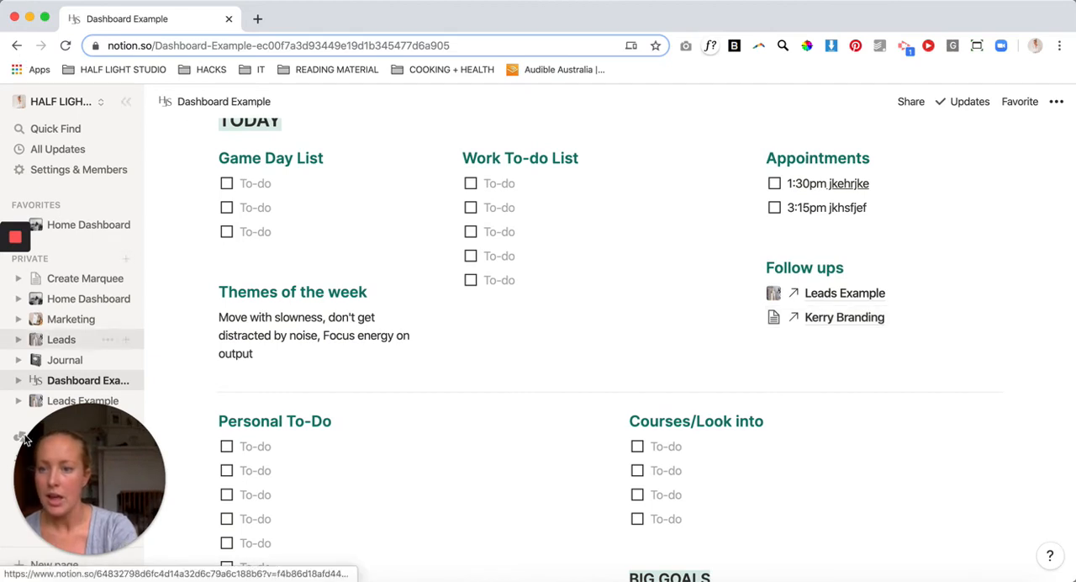
Open Leads Example and move the Example lead from Info sent/Video booked to Proposal
{"action": "left_click", "coordinate": [46, 400]}
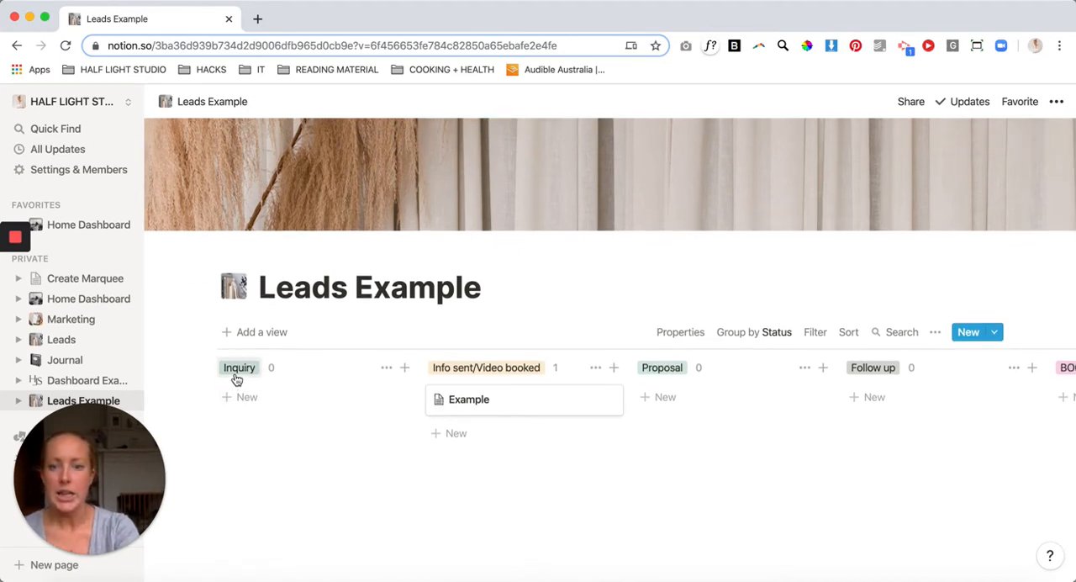
{"action": "mouse_move", "coordinate": [504, 399]}
{"action": "mouse_move", "coordinate": [469, 399]}
{"action": "left_click_drag", "start_coordinate": [468, 403], "coordinate": [691, 397]}
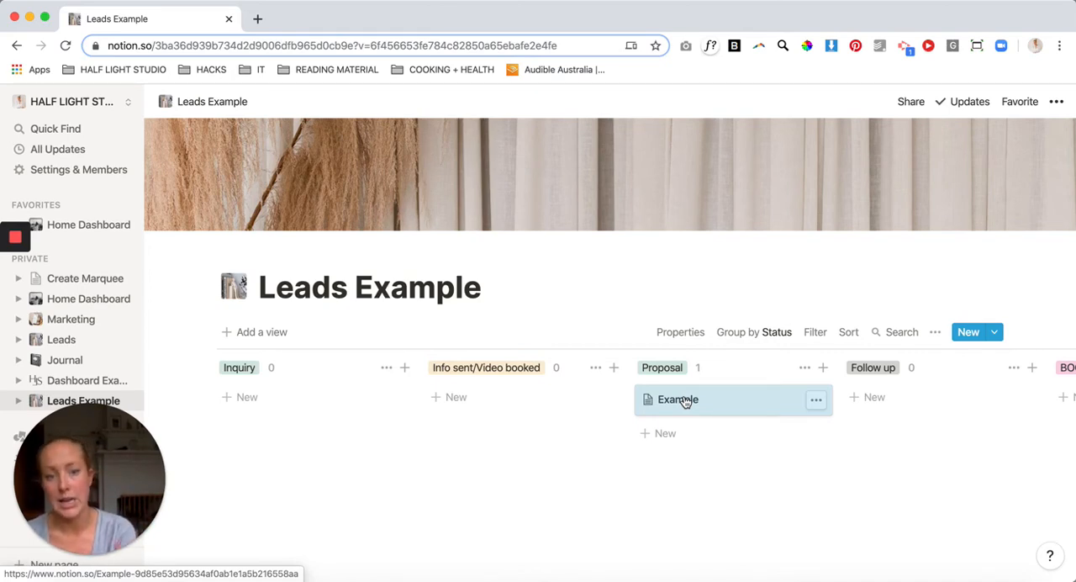
{"action": "scroll", "coordinate": [272, 251], "scroll_direction": "up", "scroll_amount": 2}
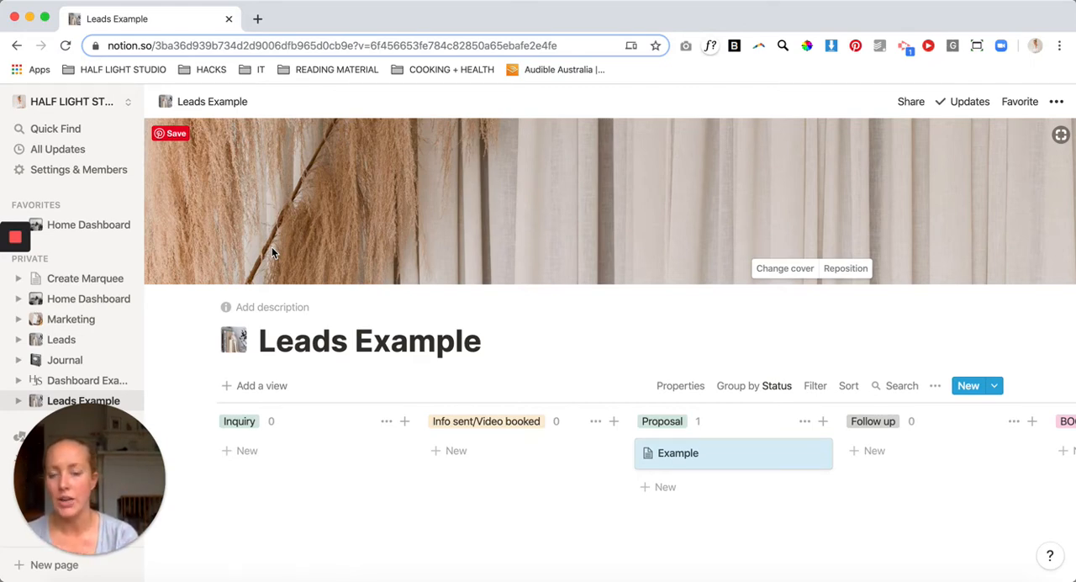
{"action": "scroll", "coordinate": [225, 256], "scroll_direction": "down", "scroll_amount": 2}
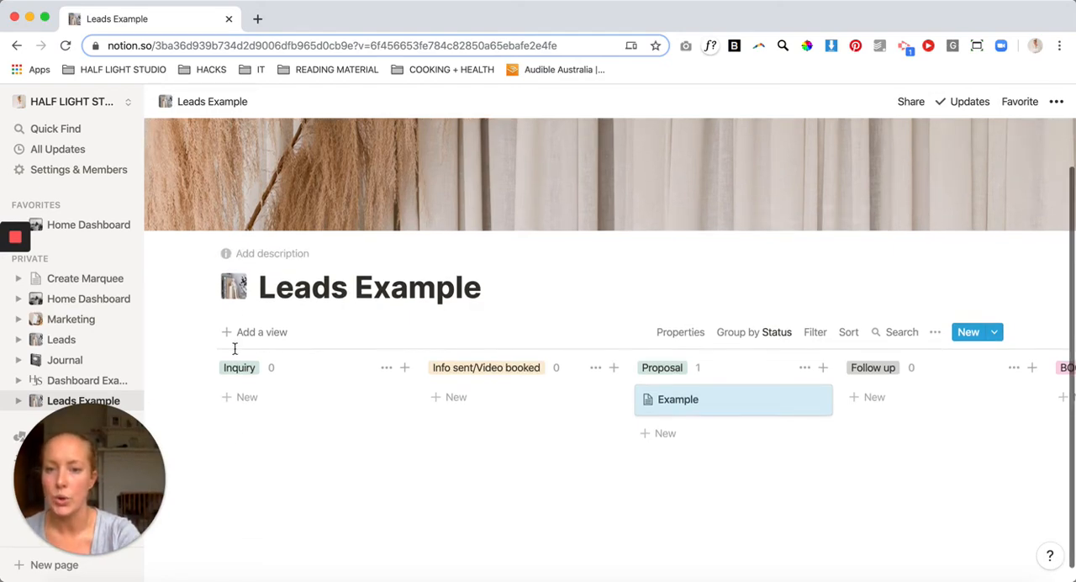
Return to Dashboard Example and start a new block on the empty line below the June calendar
{"action": "left_click", "coordinate": [91, 383]}
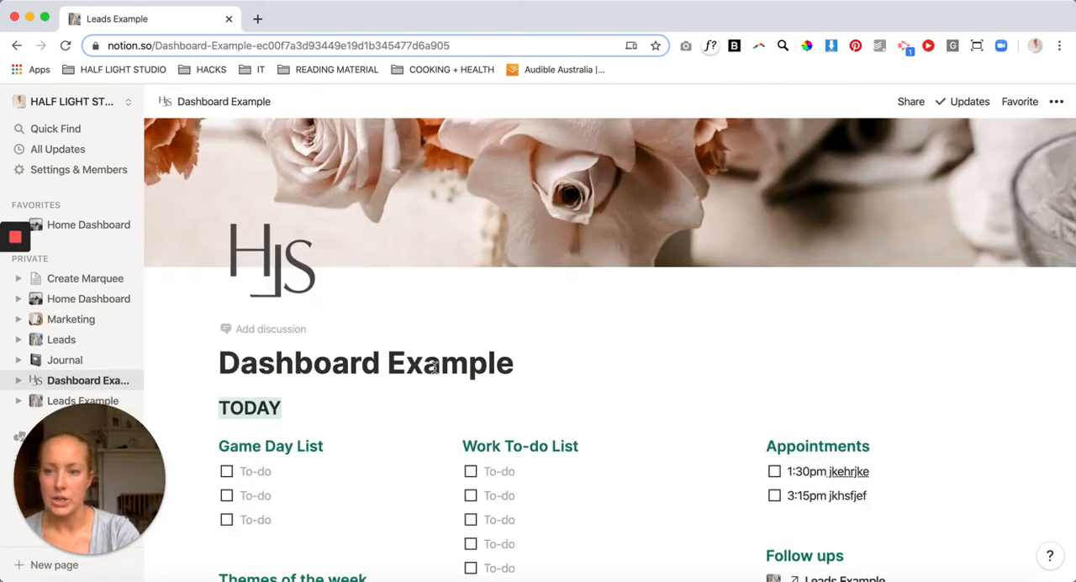
{"action": "scroll", "coordinate": [434, 367], "scroll_direction": "down", "scroll_amount": 15}
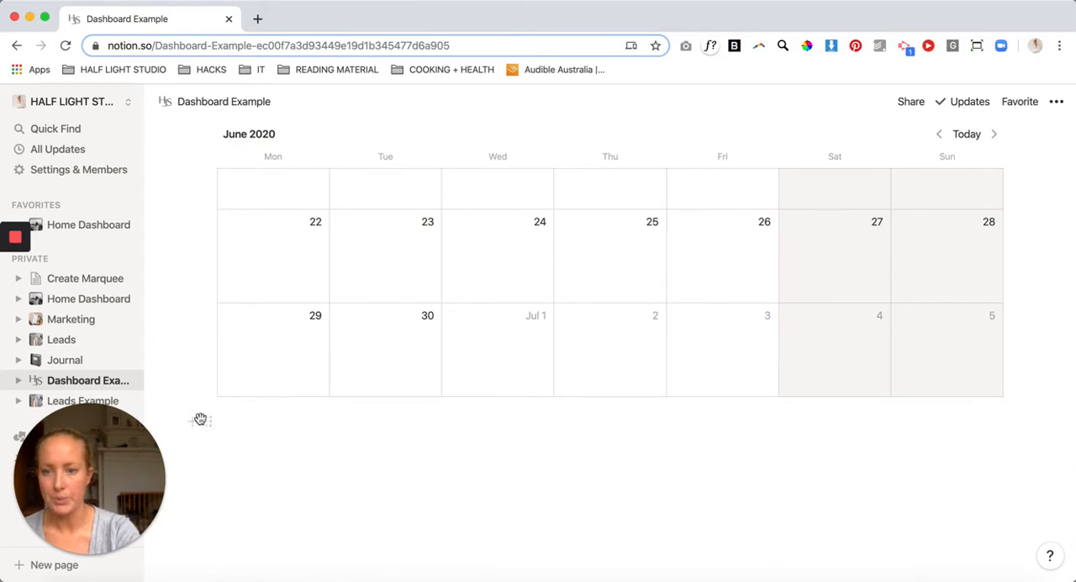
{"action": "mouse_move", "coordinate": [208, 422]}
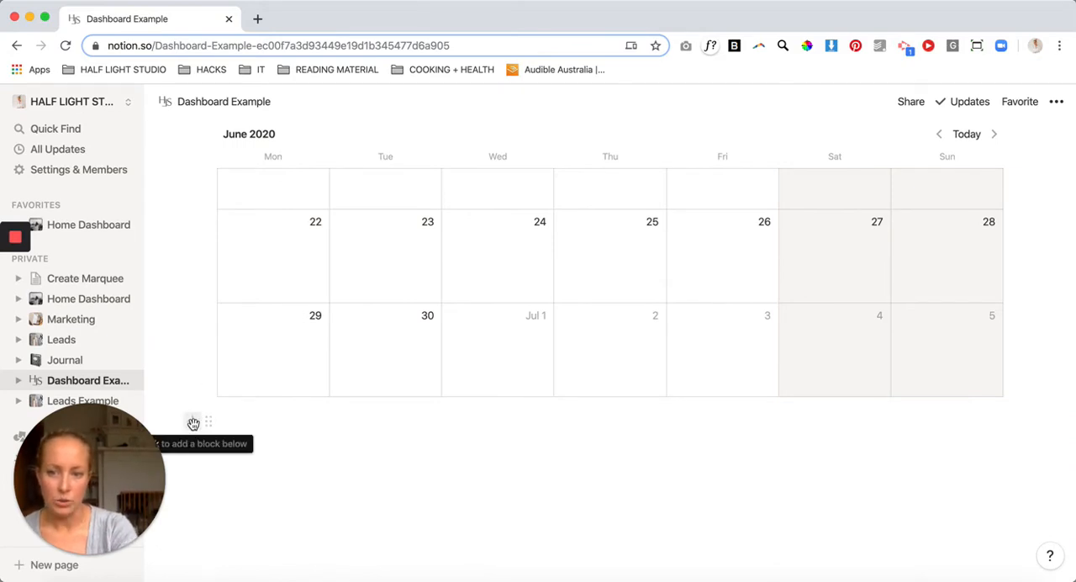
{"action": "left_click_drag", "start_coordinate": [210, 425], "coordinate": [209, 383]}
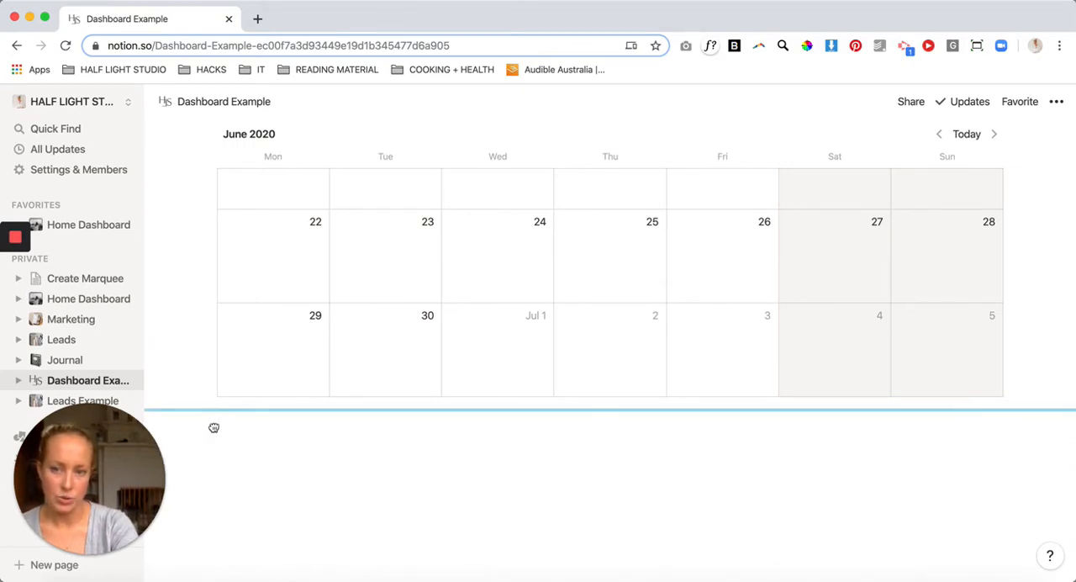
{"action": "left_click_drag", "start_coordinate": [213, 428], "coordinate": [213, 422]}
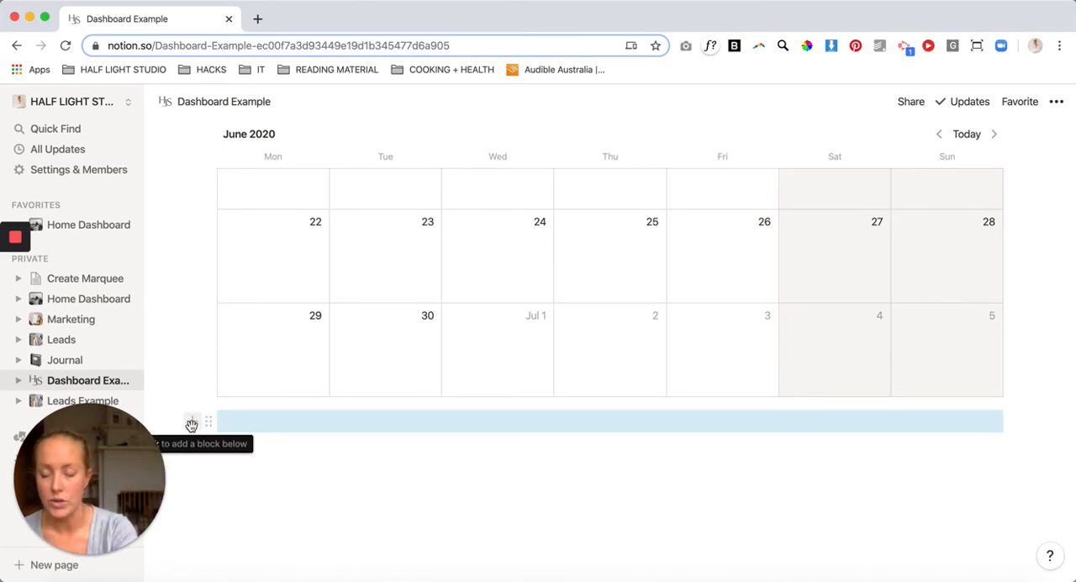
{"action": "left_click", "coordinate": [193, 421]}
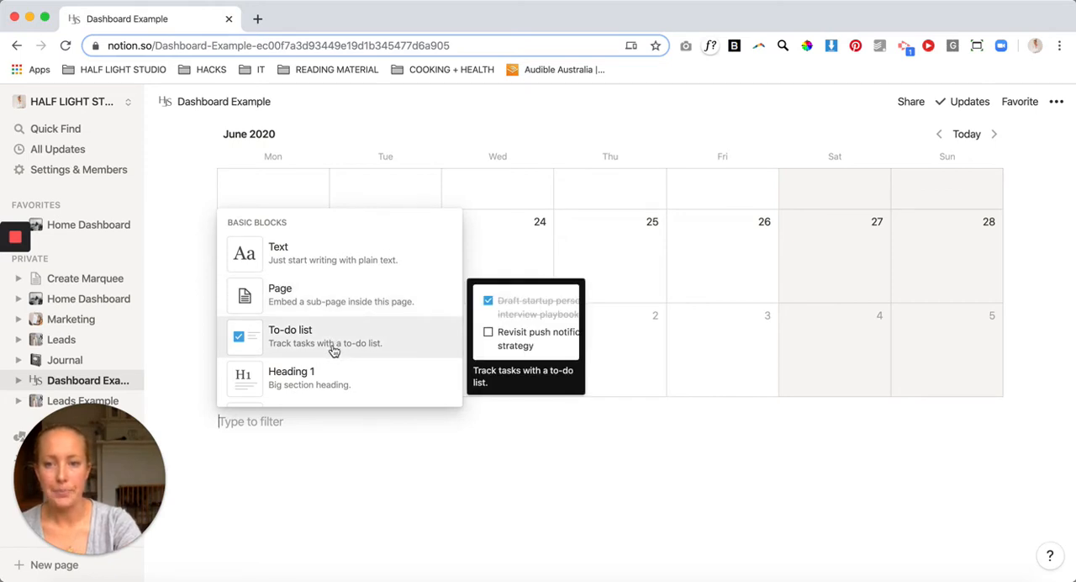
{"action": "scroll", "coordinate": [334, 351], "scroll_direction": "down", "scroll_amount": 2}
{"action": "scroll", "coordinate": [333, 281], "scroll_direction": "down", "scroll_amount": 1}
{"action": "scroll", "coordinate": [398, 349], "scroll_direction": "down", "scroll_amount": 2}
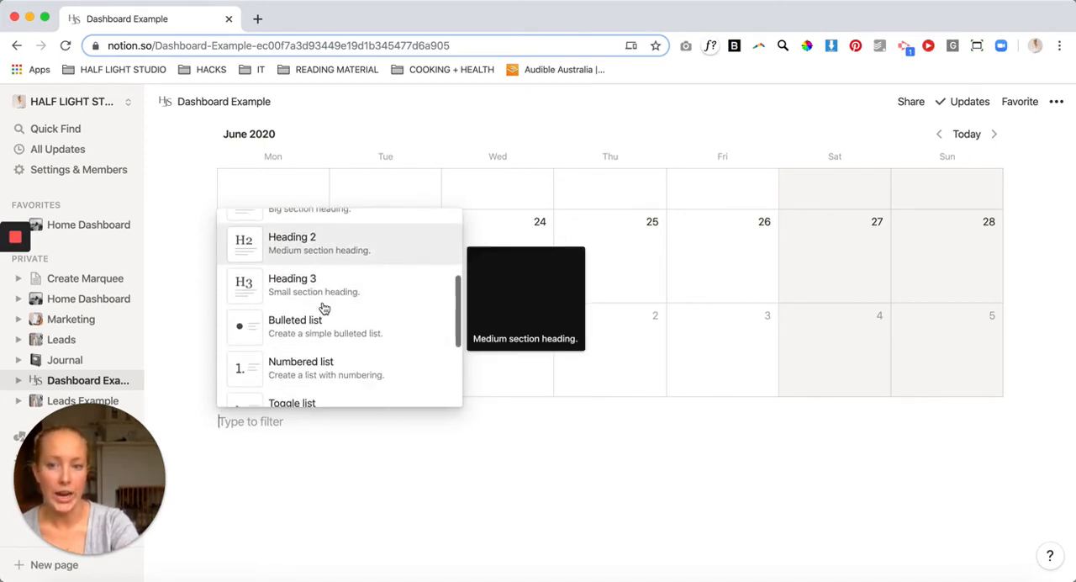
{"action": "scroll", "coordinate": [322, 308], "scroll_direction": "down", "scroll_amount": 2}
{"action": "scroll", "coordinate": [324, 308], "scroll_direction": "down", "scroll_amount": 2}
{"action": "scroll", "coordinate": [324, 309], "scroll_direction": "down", "scroll_amount": 3}
{"action": "scroll", "coordinate": [323, 309], "scroll_direction": "down", "scroll_amount": 1}
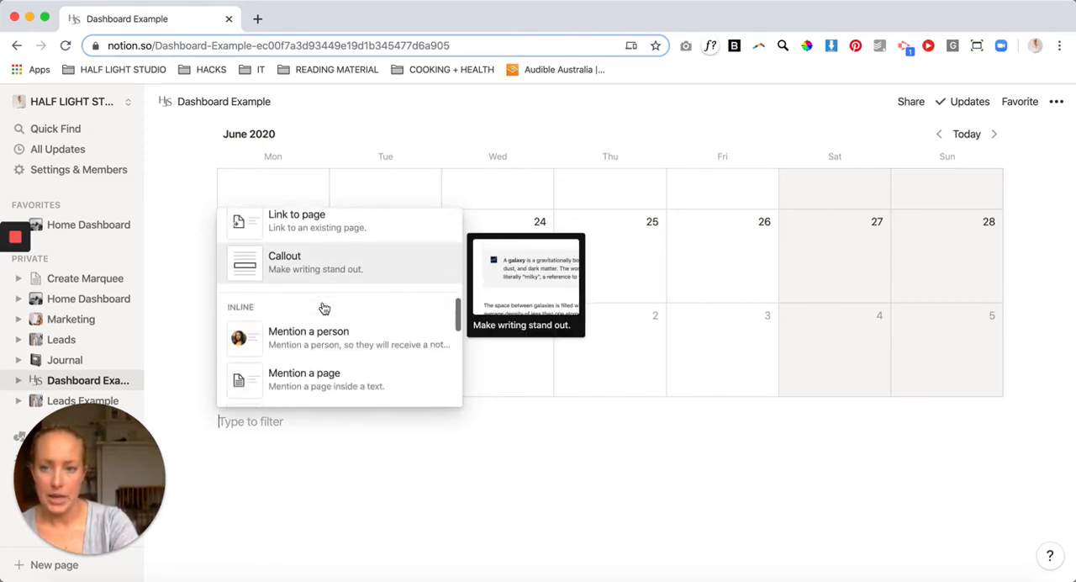
{"action": "scroll", "coordinate": [323, 308], "scroll_direction": "down", "scroll_amount": 1}
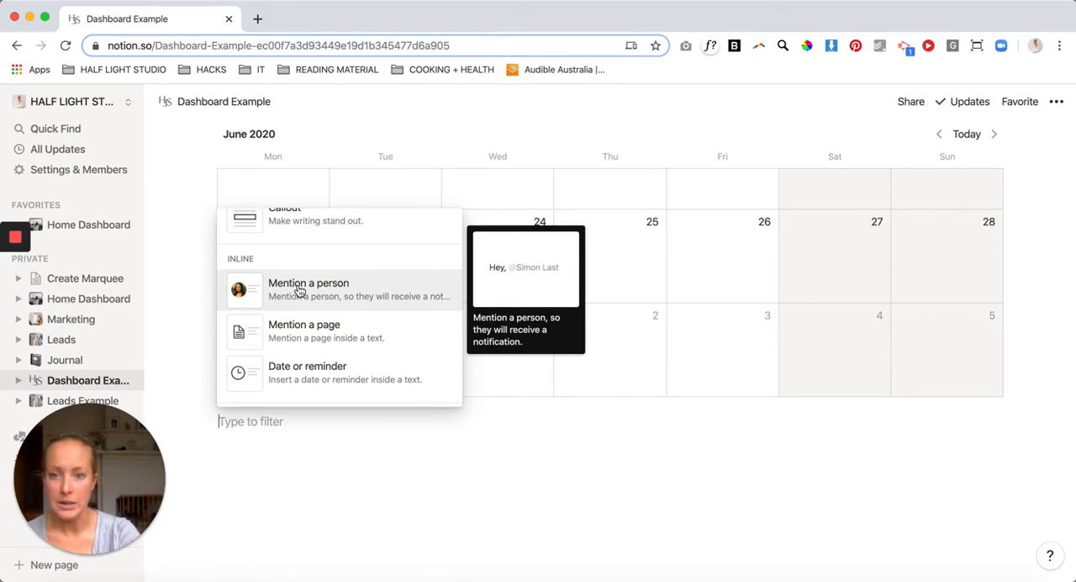
{"action": "scroll", "coordinate": [299, 291], "scroll_direction": "down", "scroll_amount": 1}
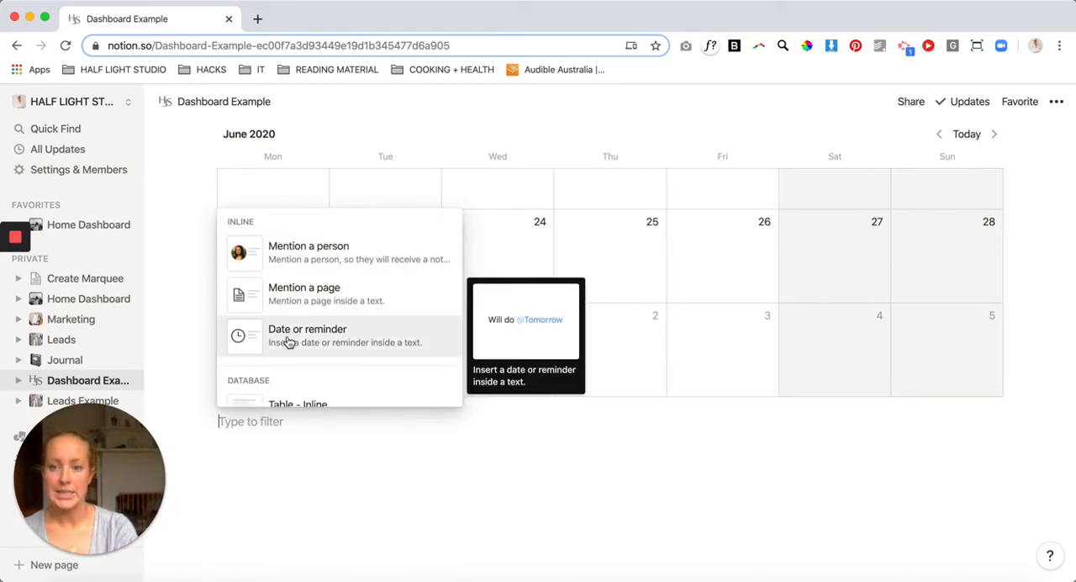
{"action": "scroll", "coordinate": [288, 342], "scroll_direction": "down", "scroll_amount": 3}
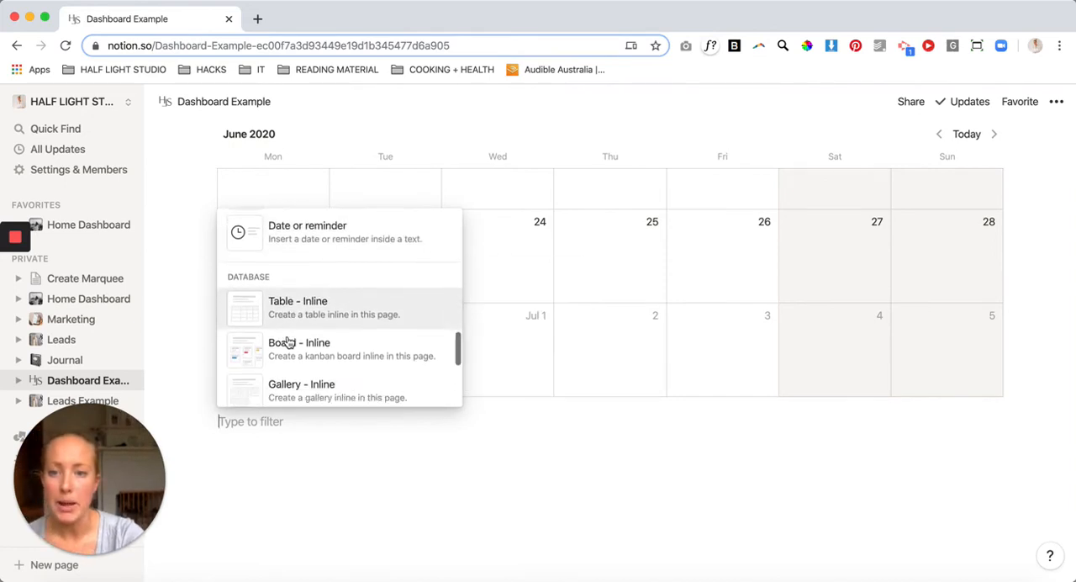
{"action": "scroll", "coordinate": [288, 342], "scroll_direction": "down", "scroll_amount": 1}
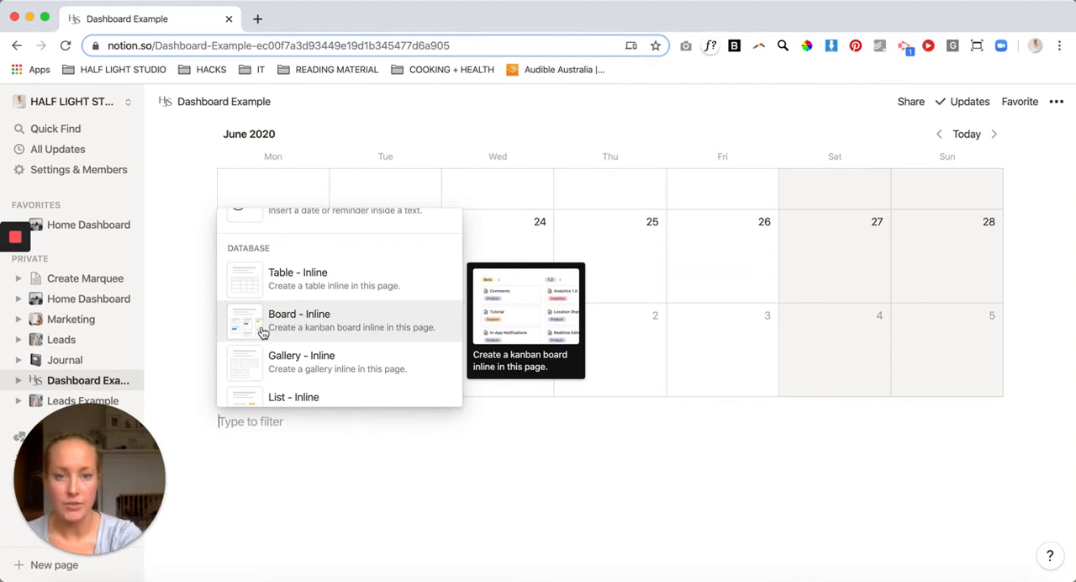
{"action": "scroll", "coordinate": [263, 333], "scroll_direction": "down", "scroll_amount": 3}
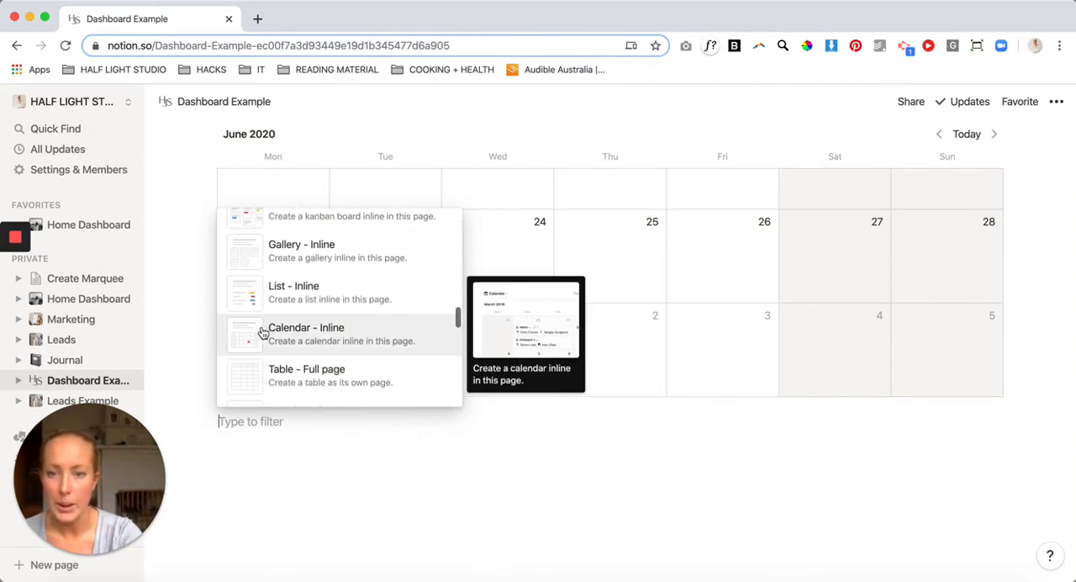
{"action": "scroll", "coordinate": [263, 333], "scroll_direction": "down", "scroll_amount": 1}
{"action": "scroll", "coordinate": [263, 333], "scroll_direction": "down", "scroll_amount": 2}
{"action": "scroll", "coordinate": [264, 332], "scroll_direction": "down", "scroll_amount": 3}
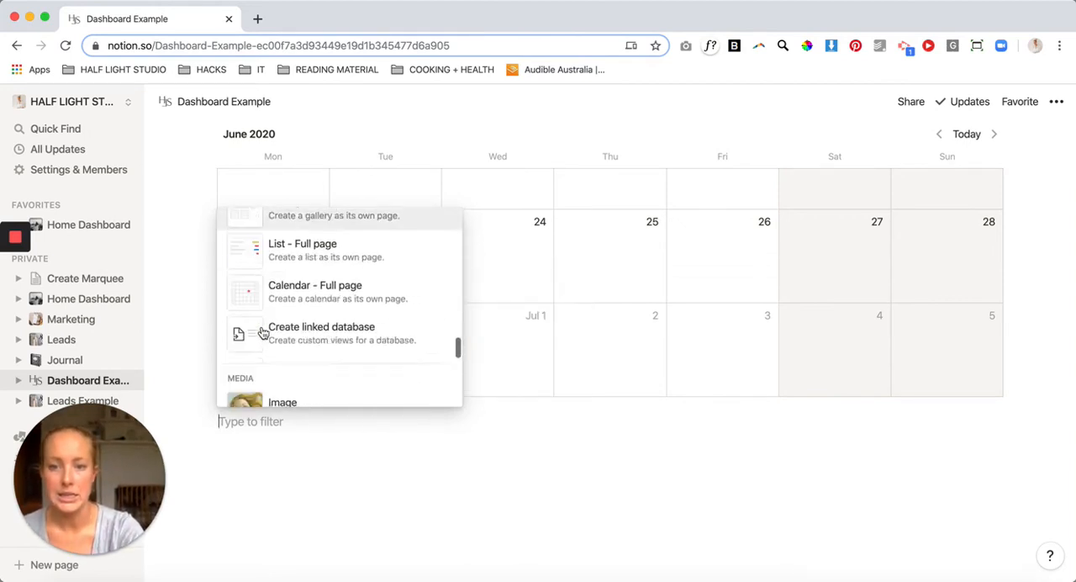
{"action": "scroll", "coordinate": [263, 333], "scroll_direction": "down", "scroll_amount": 1}
{"action": "scroll", "coordinate": [264, 333], "scroll_direction": "down", "scroll_amount": 1}
{"action": "scroll", "coordinate": [262, 332], "scroll_direction": "down", "scroll_amount": 2}
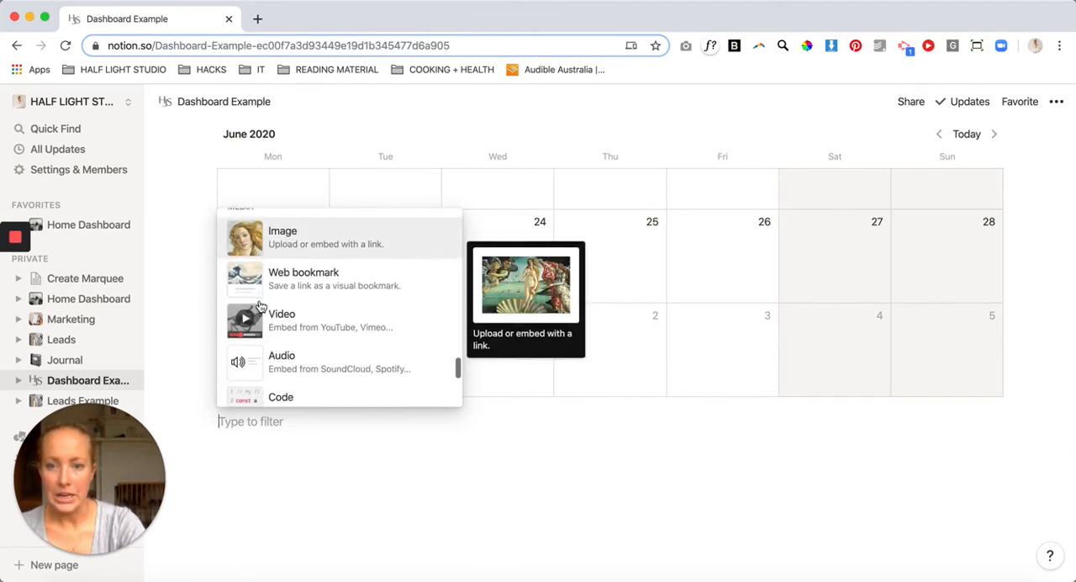
{"action": "scroll", "coordinate": [261, 307], "scroll_direction": "down", "scroll_amount": 2}
{"action": "scroll", "coordinate": [261, 307], "scroll_direction": "down", "scroll_amount": 1}
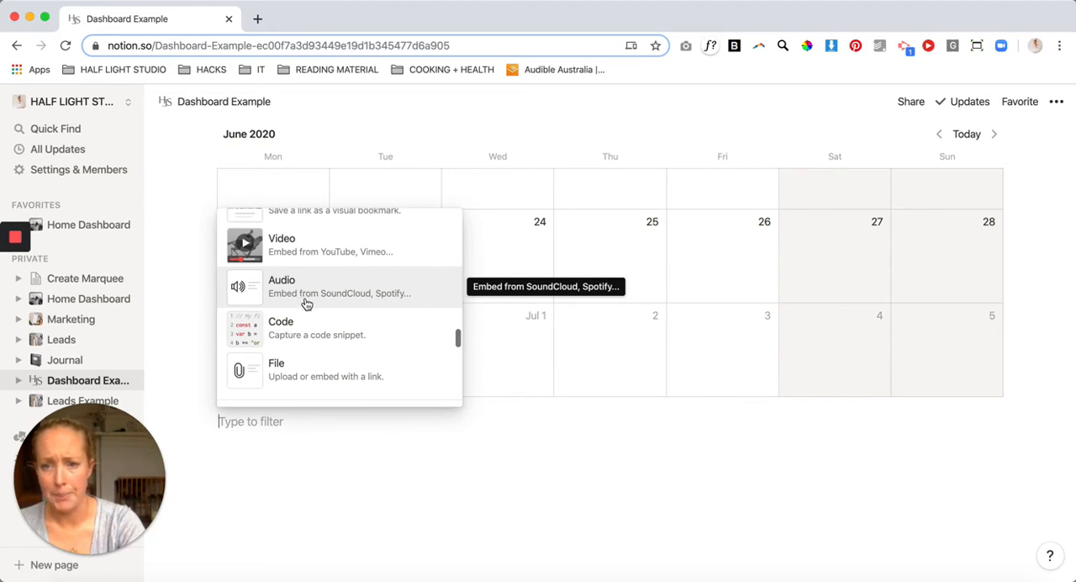
{"action": "scroll", "coordinate": [286, 337], "scroll_direction": "down", "scroll_amount": 2}
{"action": "scroll", "coordinate": [287, 338], "scroll_direction": "down", "scroll_amount": 2}
{"action": "scroll", "coordinate": [287, 338], "scroll_direction": "down", "scroll_amount": 1}
{"action": "scroll", "coordinate": [287, 339], "scroll_direction": "down", "scroll_amount": 2}
{"action": "scroll", "coordinate": [286, 339], "scroll_direction": "up", "scroll_amount": 1}
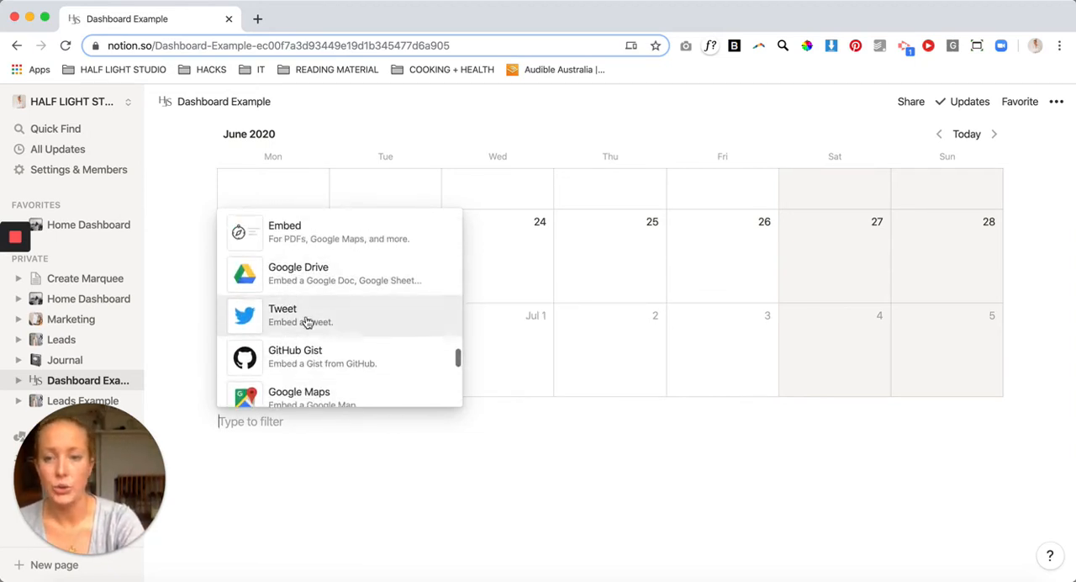
{"action": "scroll", "coordinate": [307, 319], "scroll_direction": "down", "scroll_amount": 2}
{"action": "scroll", "coordinate": [308, 321], "scroll_direction": "down", "scroll_amount": 1}
{"action": "scroll", "coordinate": [308, 322], "scroll_direction": "down", "scroll_amount": 1}
{"action": "scroll", "coordinate": [307, 322], "scroll_direction": "down", "scroll_amount": 5}
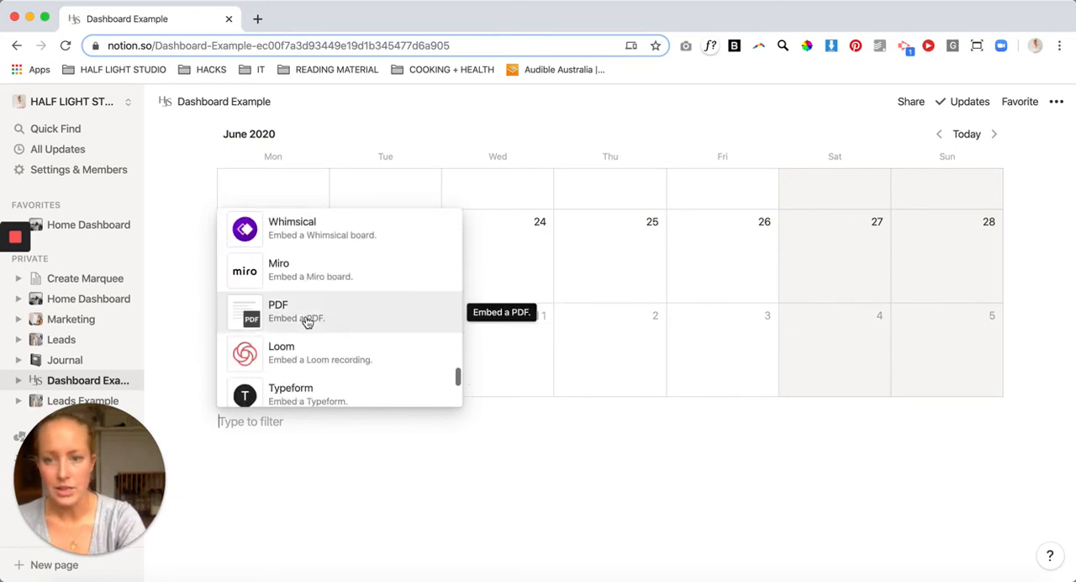
{"action": "scroll", "coordinate": [307, 322], "scroll_direction": "down", "scroll_amount": 3}
{"action": "scroll", "coordinate": [308, 323], "scroll_direction": "up", "scroll_amount": 1}
{"action": "scroll", "coordinate": [308, 322], "scroll_direction": "down", "scroll_amount": 3}
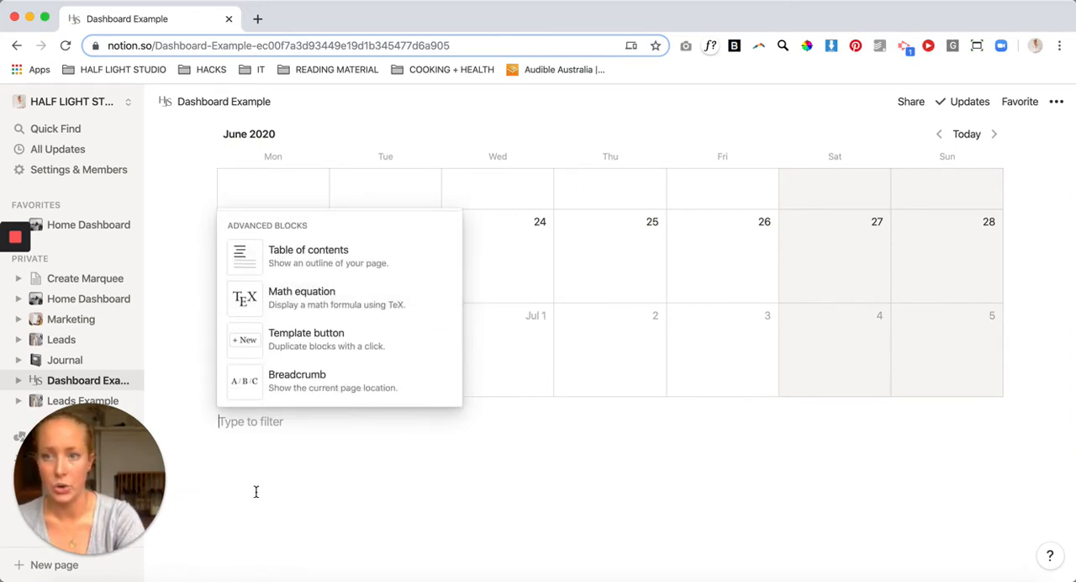
Open the template gallery and preview the Design Tasks and Meeting Notes templates
{"action": "key", "text": "Escape"}
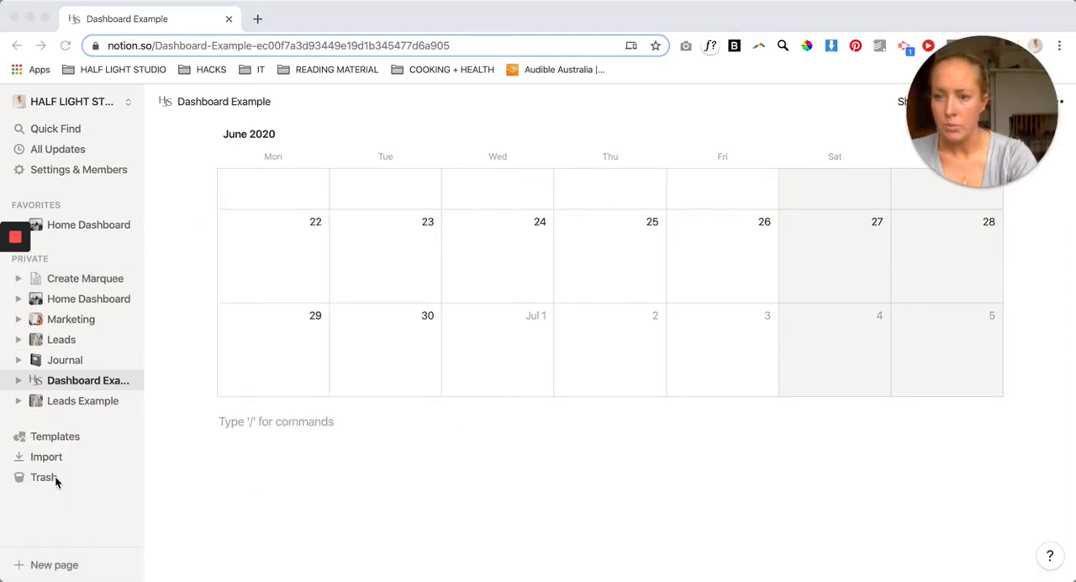
{"action": "left_click", "coordinate": [46, 439]}
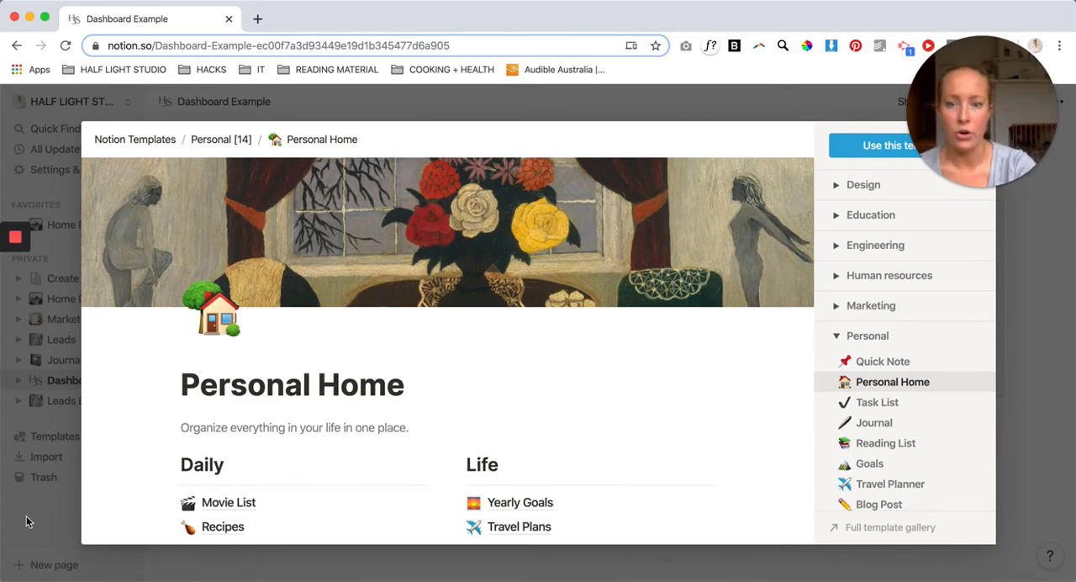
{"action": "scroll", "coordinate": [403, 413], "scroll_direction": "down", "scroll_amount": 3}
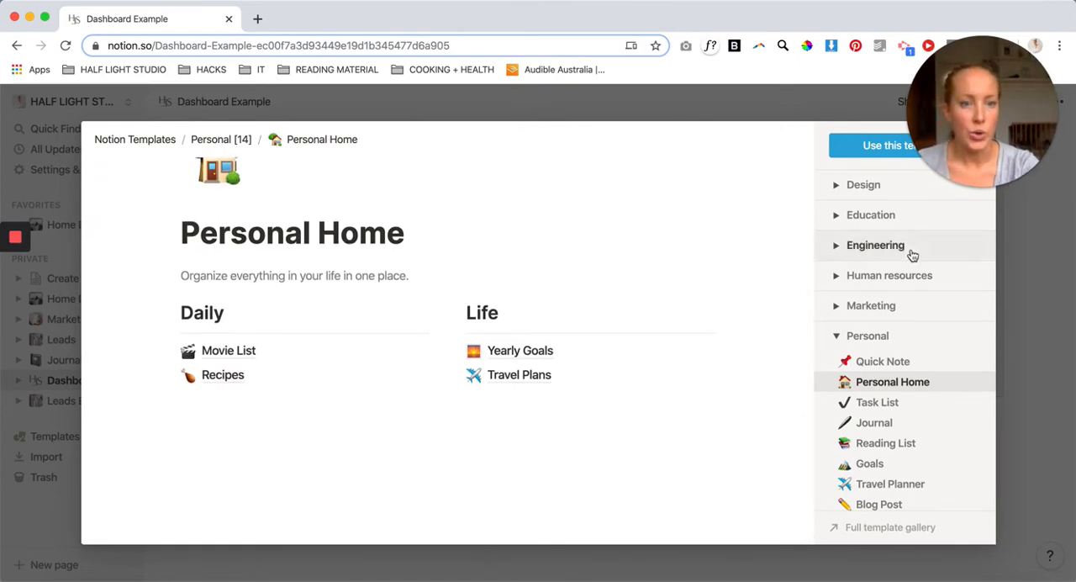
{"action": "left_click", "coordinate": [838, 189]}
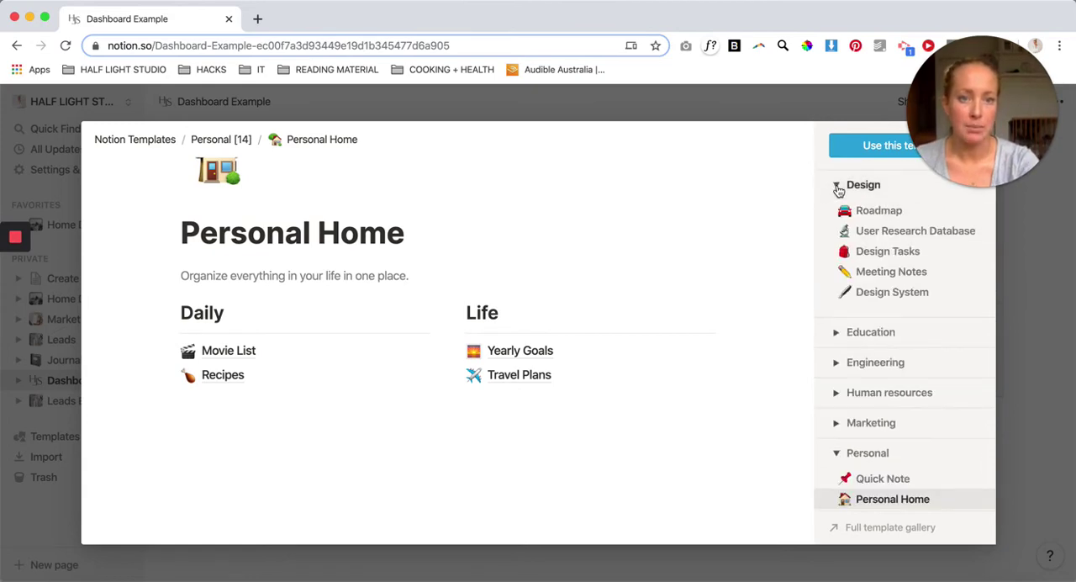
{"action": "left_click", "coordinate": [874, 254]}
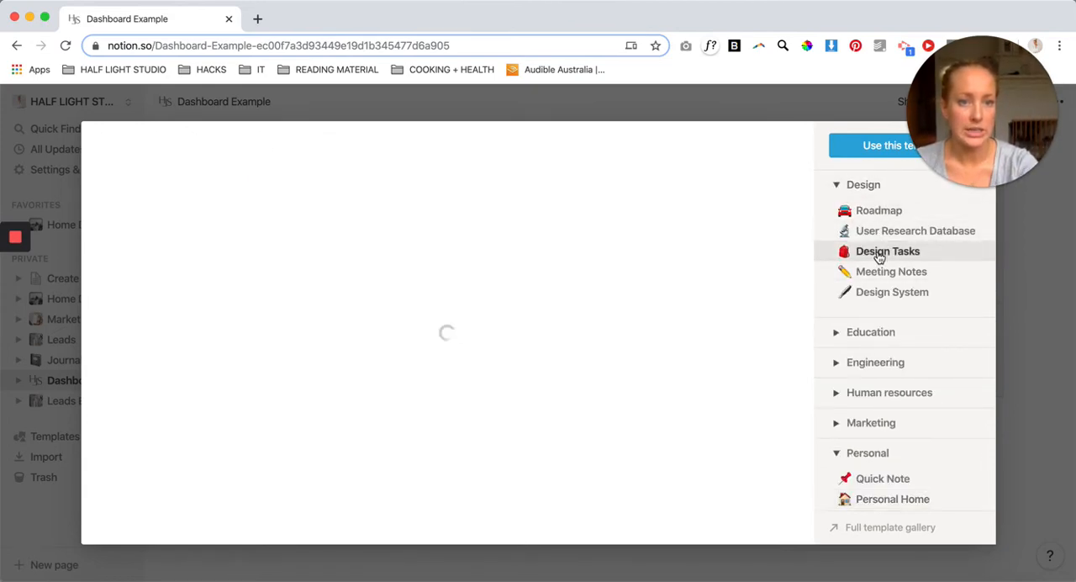
{"action": "scroll", "coordinate": [512, 336], "scroll_direction": "down", "scroll_amount": 2}
{"action": "scroll", "coordinate": [420, 319], "scroll_direction": "down", "scroll_amount": 2}
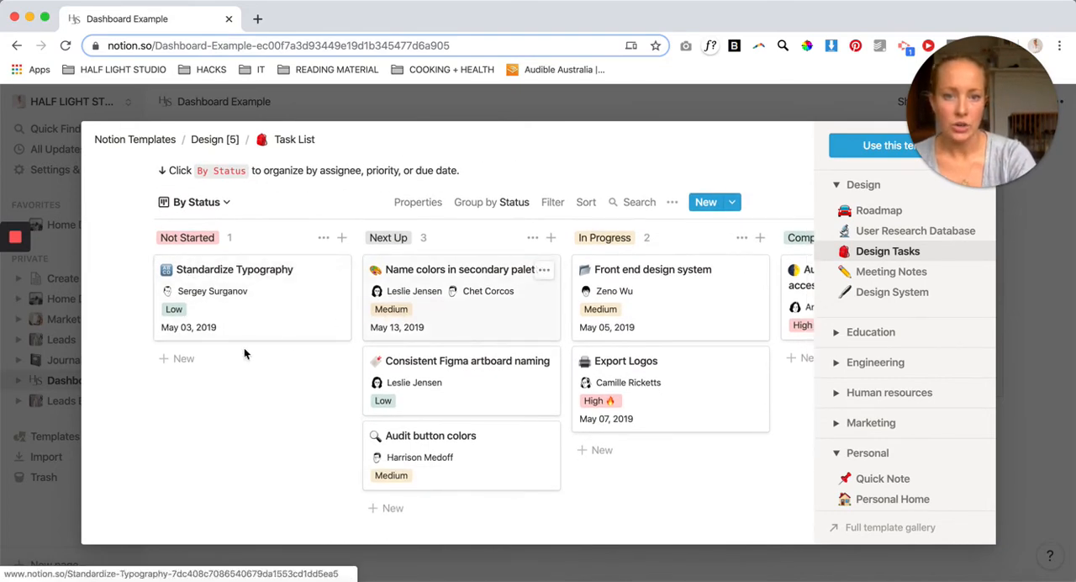
{"action": "scroll", "coordinate": [326, 344], "scroll_direction": "right", "scroll_amount": 5}
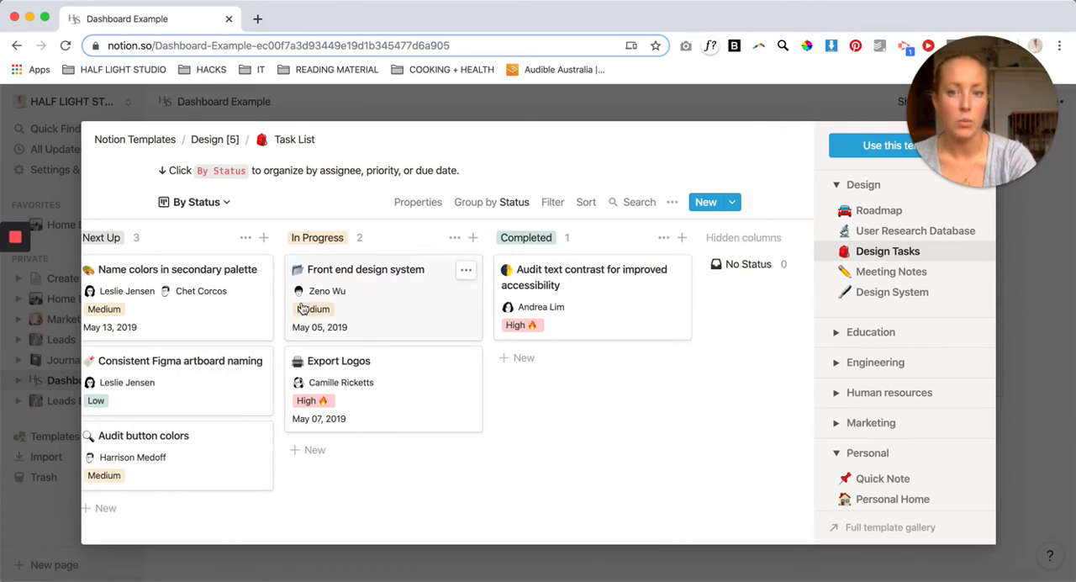
{"action": "left_click", "coordinate": [874, 271]}
{"action": "scroll", "coordinate": [533, 307], "scroll_direction": "down", "scroll_amount": 1}
{"action": "scroll", "coordinate": [534, 308], "scroll_direction": "down", "scroll_amount": 1}
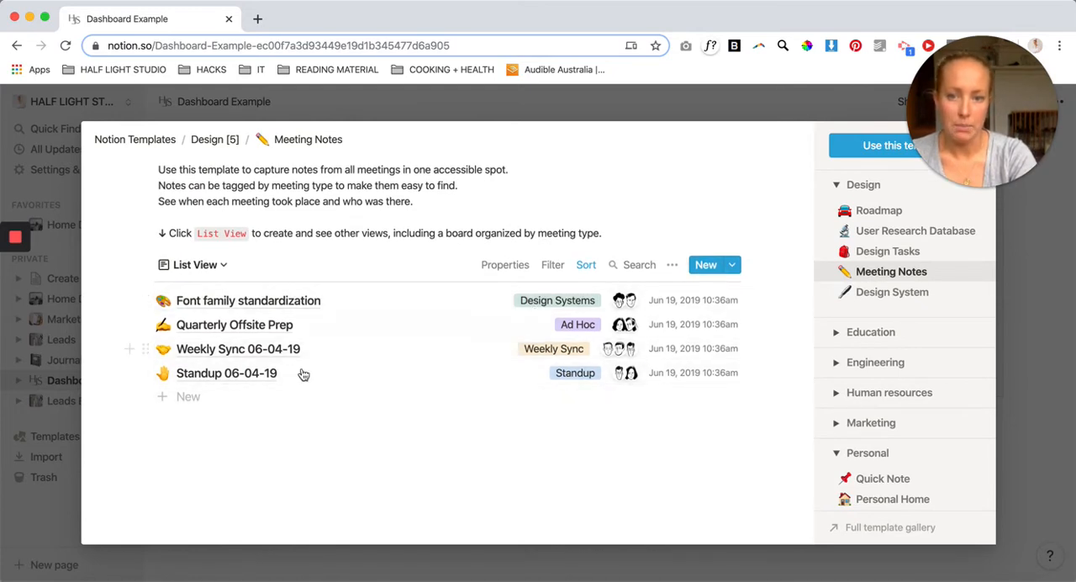
Preview the Education templates Class Notes, Job Applications, Club Homepage and Thesis Planning
{"action": "left_click", "coordinate": [836, 333]}
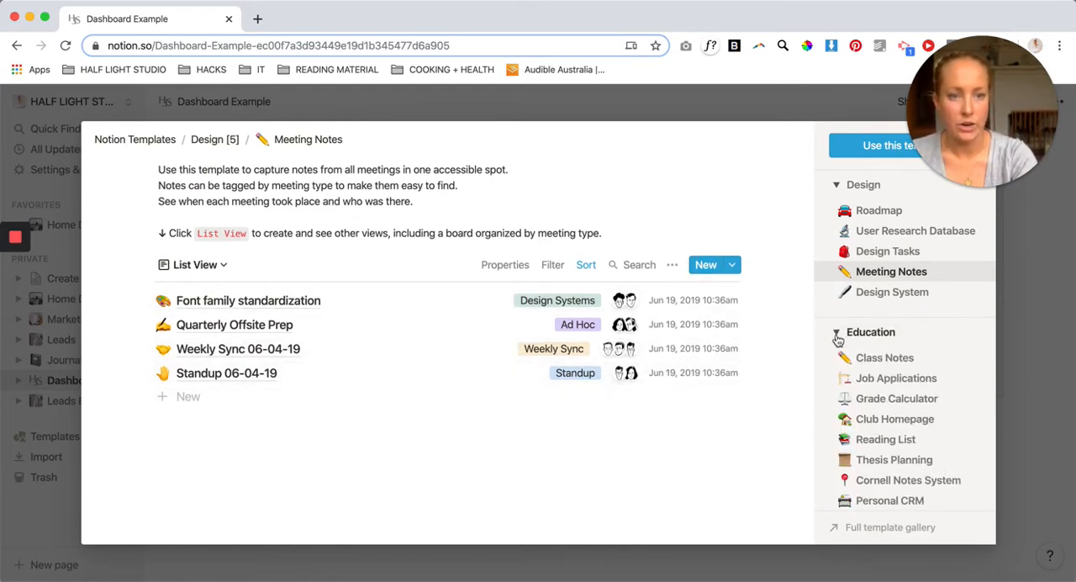
{"action": "left_click", "coordinate": [876, 360]}
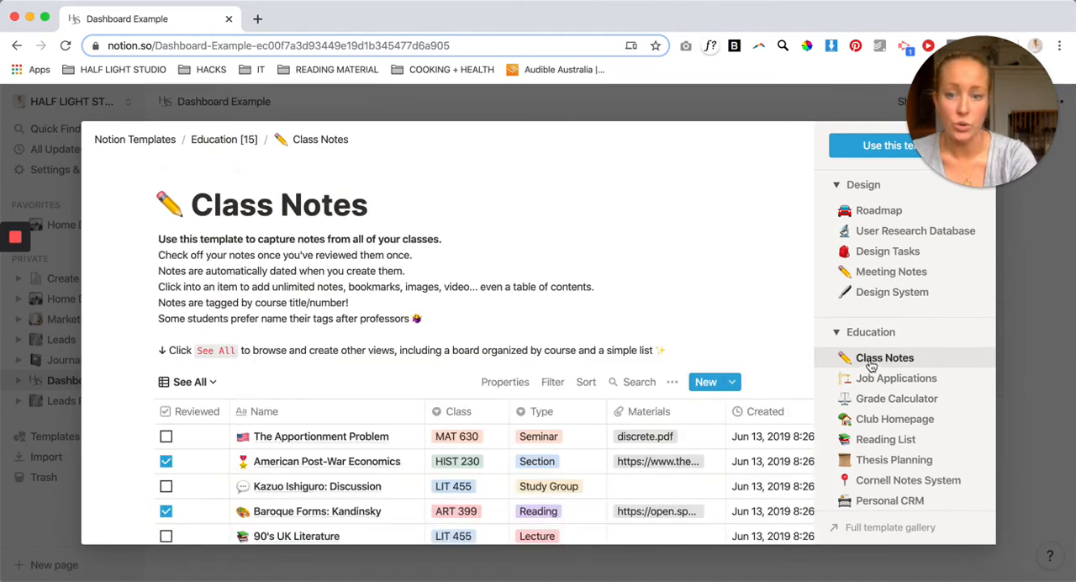
{"action": "scroll", "coordinate": [513, 374], "scroll_direction": "down", "scroll_amount": 2}
{"action": "scroll", "coordinate": [508, 376], "scroll_direction": "down", "scroll_amount": 2}
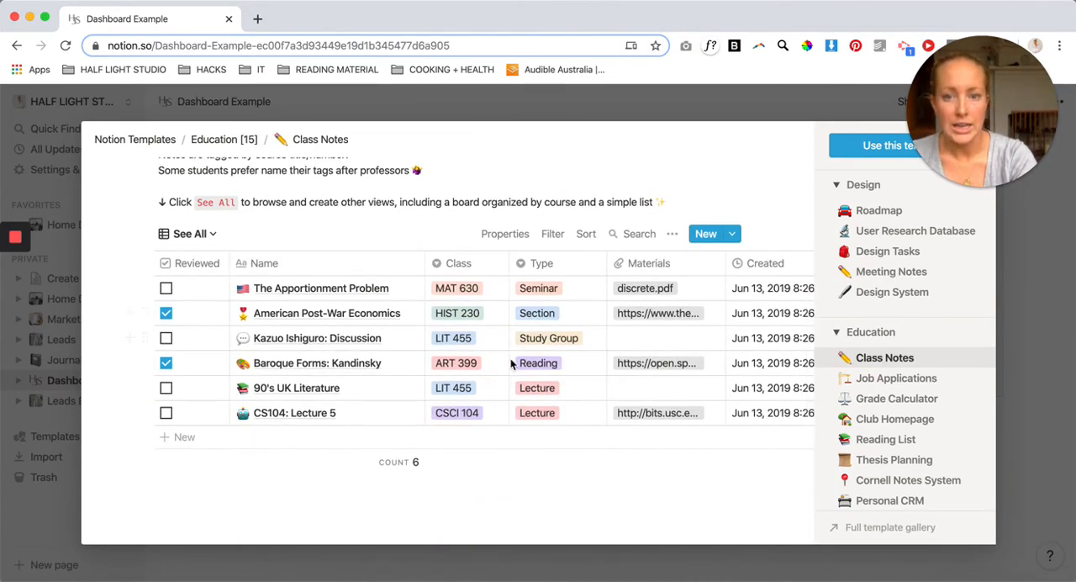
{"action": "left_click", "coordinate": [888, 379]}
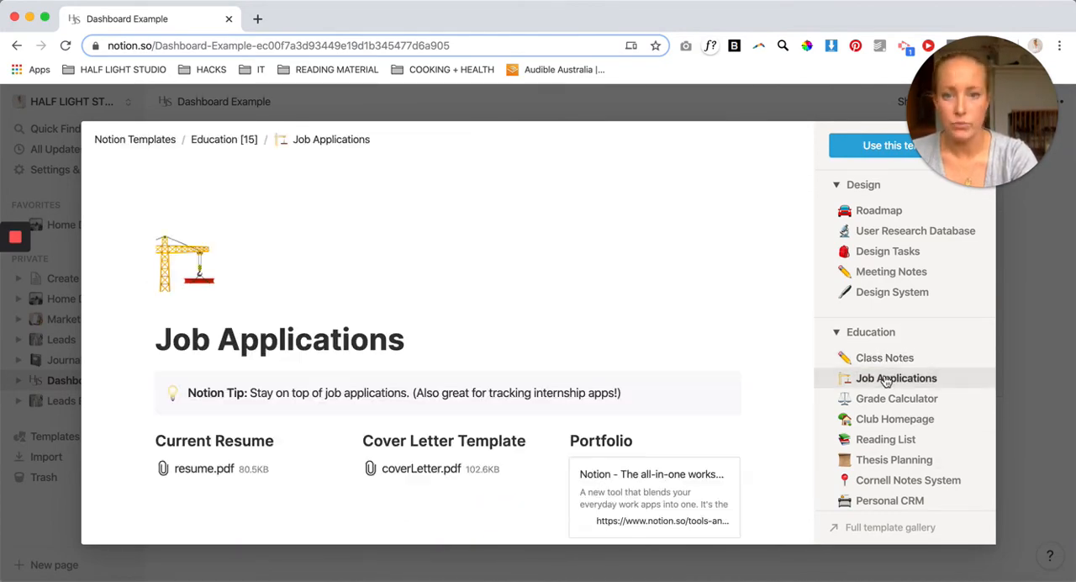
{"action": "scroll", "coordinate": [618, 348], "scroll_direction": "down", "scroll_amount": 3}
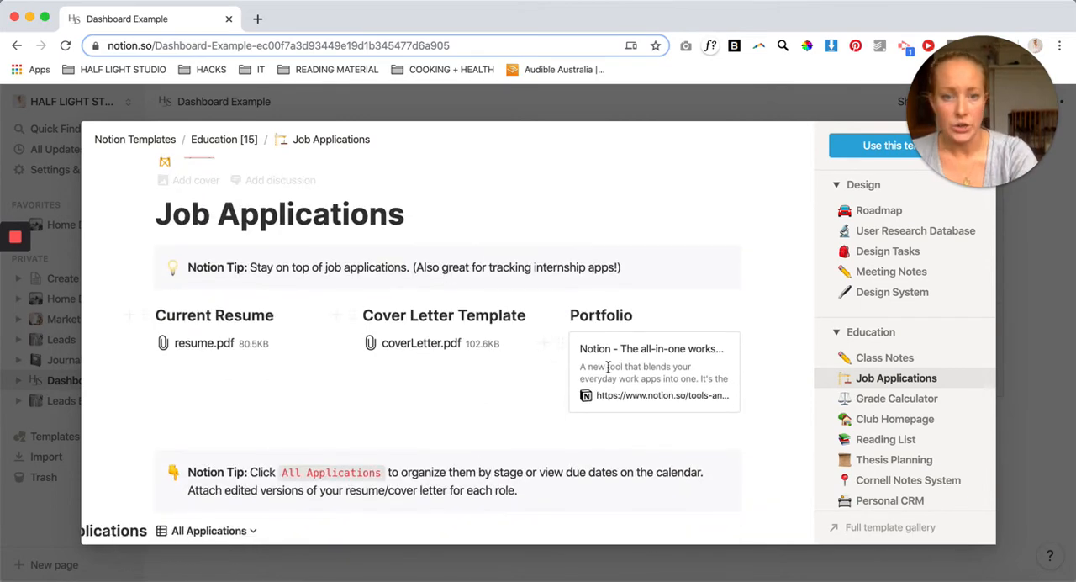
{"action": "left_click", "coordinate": [898, 426]}
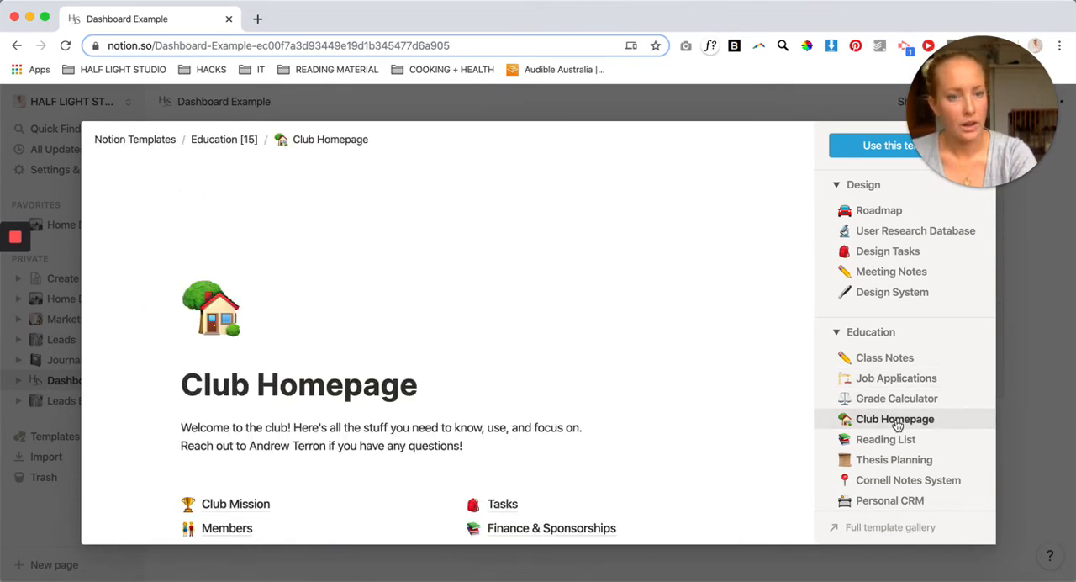
{"action": "scroll", "coordinate": [534, 430], "scroll_direction": "down", "scroll_amount": 5}
{"action": "scroll", "coordinate": [447, 462], "scroll_direction": "down", "scroll_amount": 4}
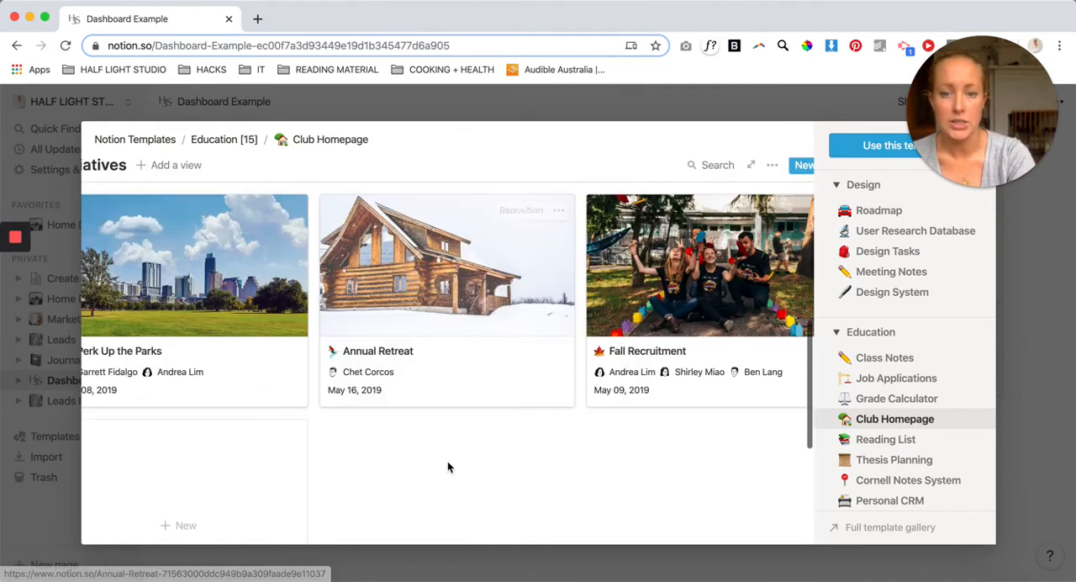
{"action": "scroll", "coordinate": [679, 336], "scroll_direction": "up", "scroll_amount": 2}
{"action": "scroll", "coordinate": [679, 308], "scroll_direction": "up", "scroll_amount": 3}
{"action": "left_click", "coordinate": [933, 461]}
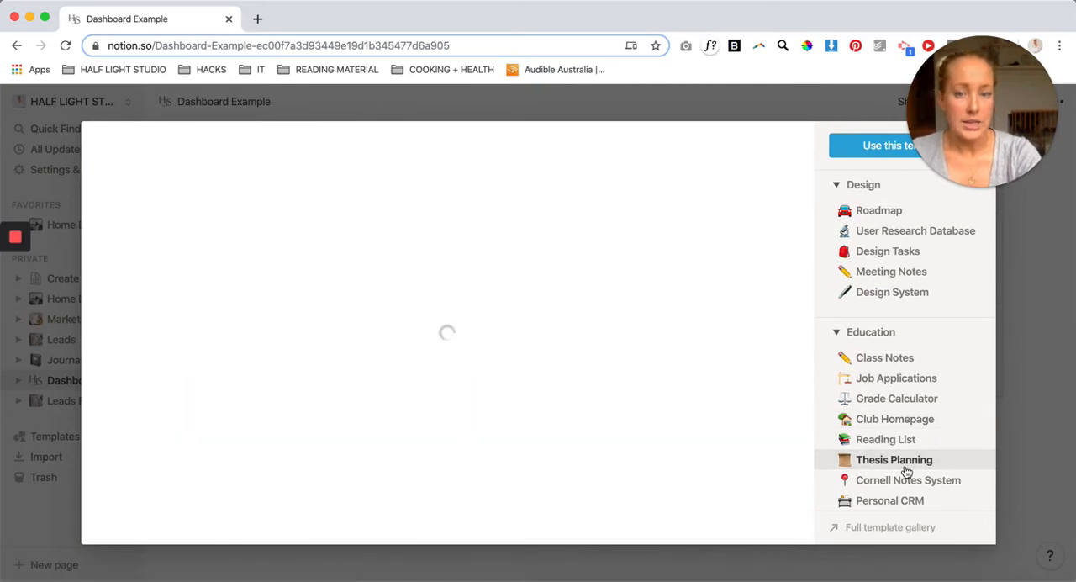
{"action": "scroll", "coordinate": [530, 418], "scroll_direction": "down", "scroll_amount": 5}
{"action": "scroll", "coordinate": [497, 390], "scroll_direction": "down", "scroll_amount": 1}
{"action": "scroll", "coordinate": [496, 390], "scroll_direction": "down", "scroll_amount": 2}
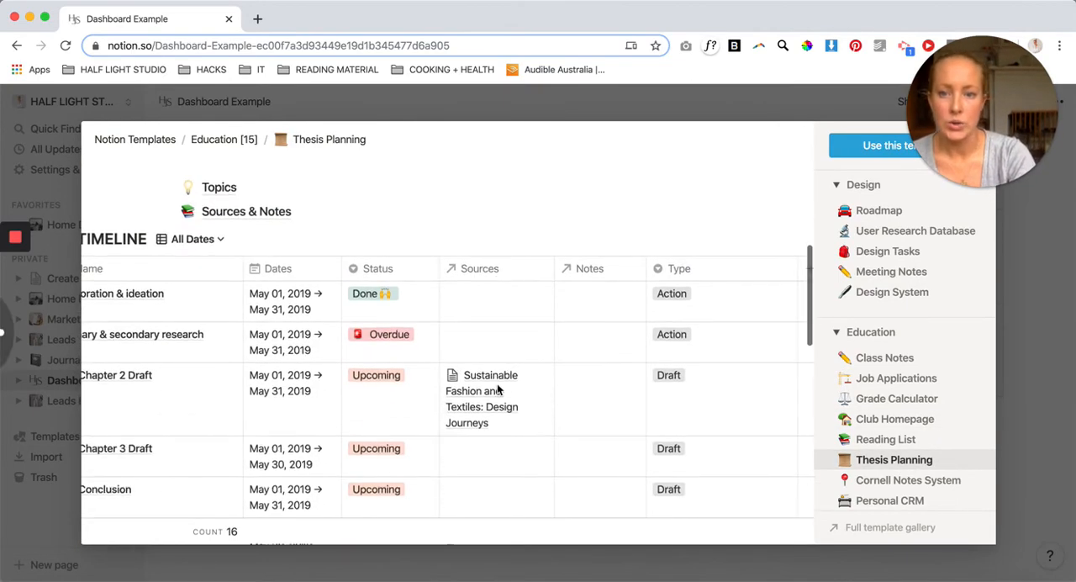
{"action": "scroll", "coordinate": [362, 374], "scroll_direction": "up", "scroll_amount": 1}
{"action": "scroll", "coordinate": [395, 368], "scroll_direction": "up", "scroll_amount": 4}
{"action": "scroll", "coordinate": [394, 368], "scroll_direction": "down", "scroll_amount": 4}
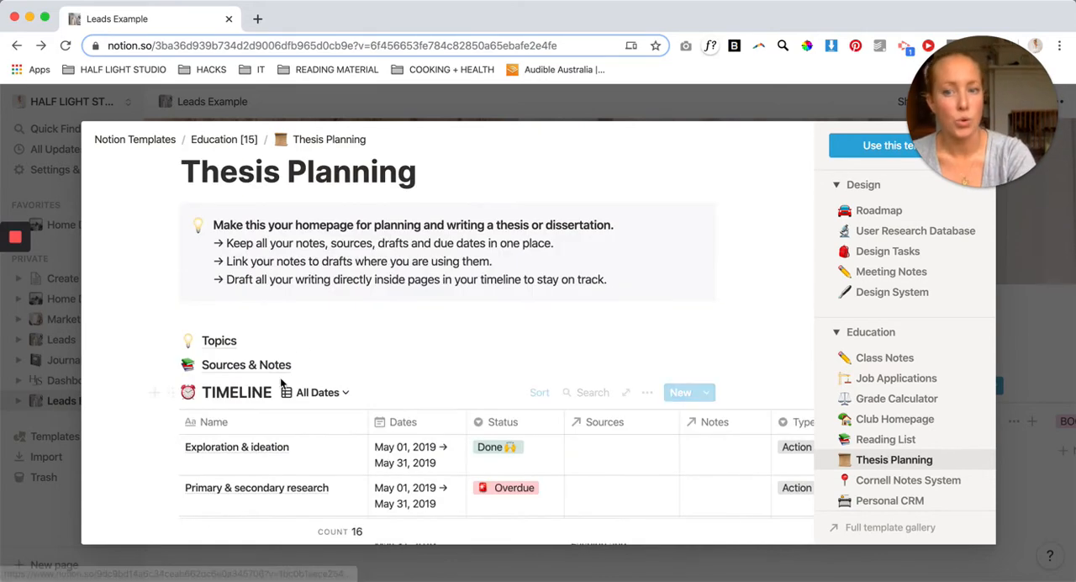
{"action": "scroll", "coordinate": [303, 351], "scroll_direction": "down", "scroll_amount": 2}
{"action": "scroll", "coordinate": [301, 361], "scroll_direction": "down", "scroll_amount": 1}
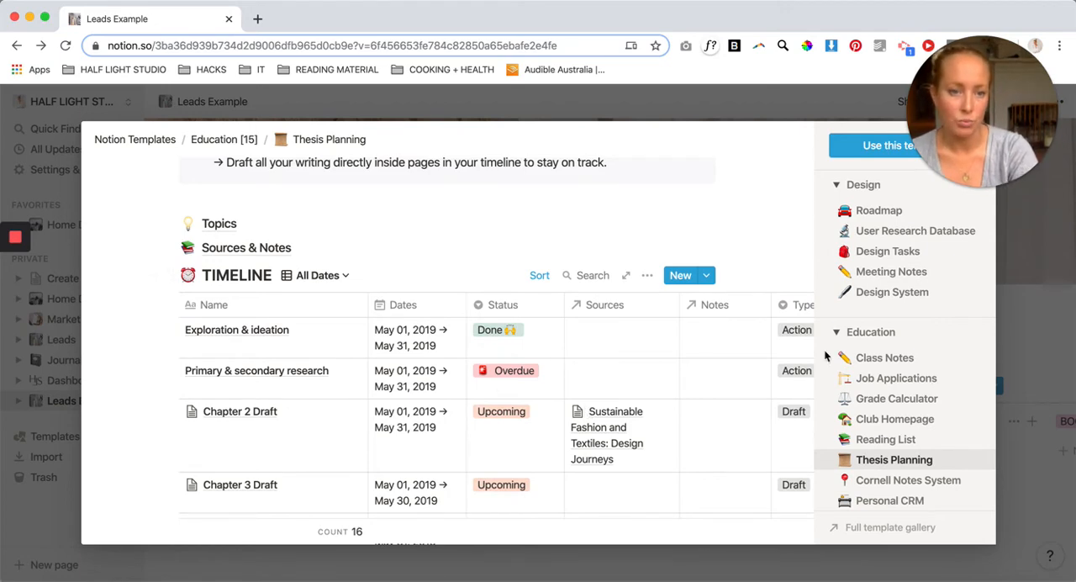
{"action": "scroll", "coordinate": [870, 408], "scroll_direction": "down", "scroll_amount": 1}
{"action": "scroll", "coordinate": [870, 411], "scroll_direction": "down", "scroll_amount": 3}
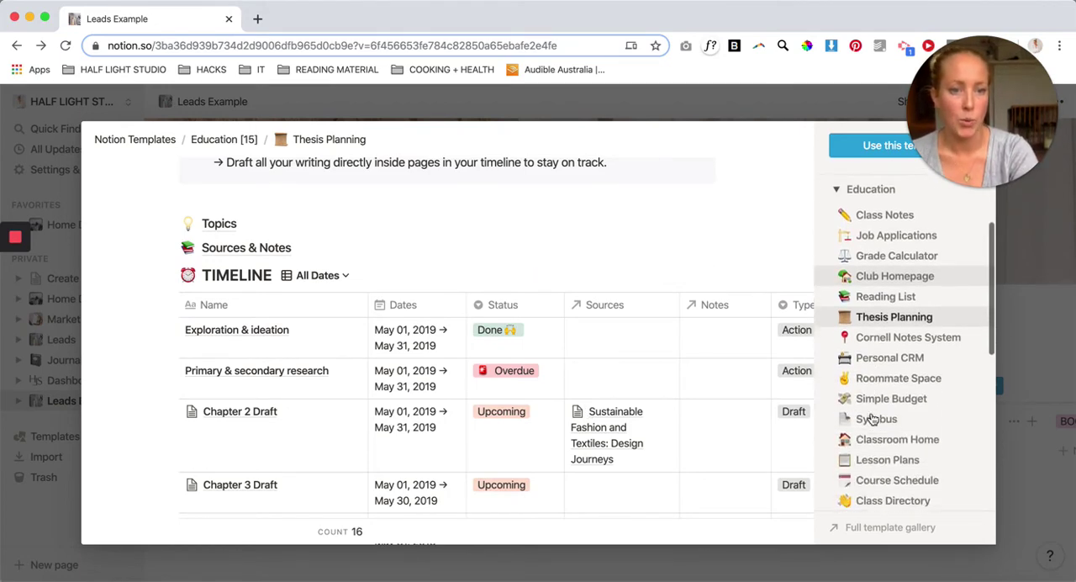
Preview the Personal CRM and Simple Budget templates and expand the Engineering category
{"action": "left_click", "coordinate": [877, 362]}
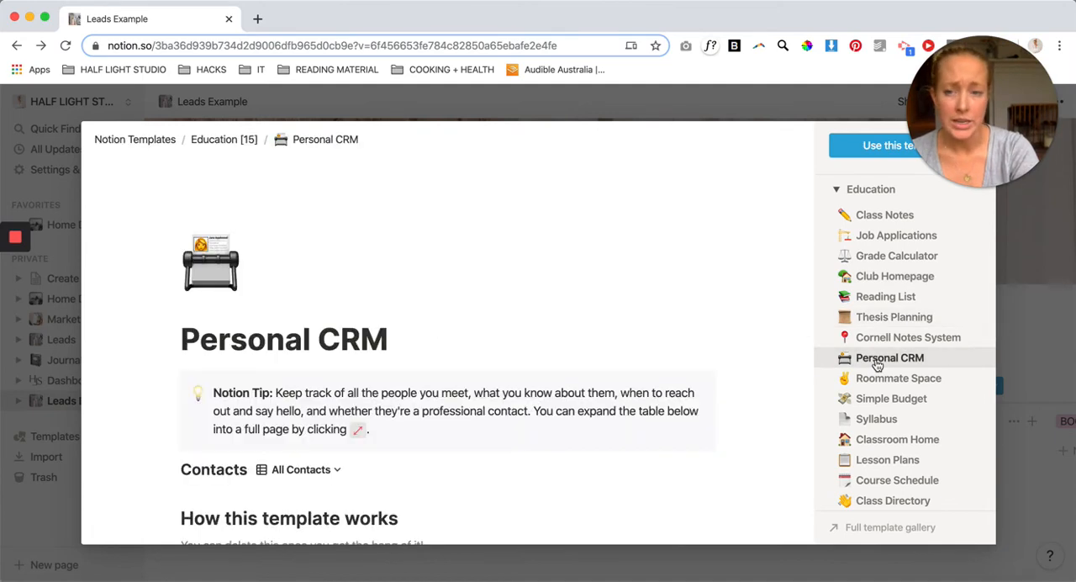
{"action": "scroll", "coordinate": [558, 340], "scroll_direction": "down", "scroll_amount": 4}
{"action": "scroll", "coordinate": [559, 340], "scroll_direction": "down", "scroll_amount": 3}
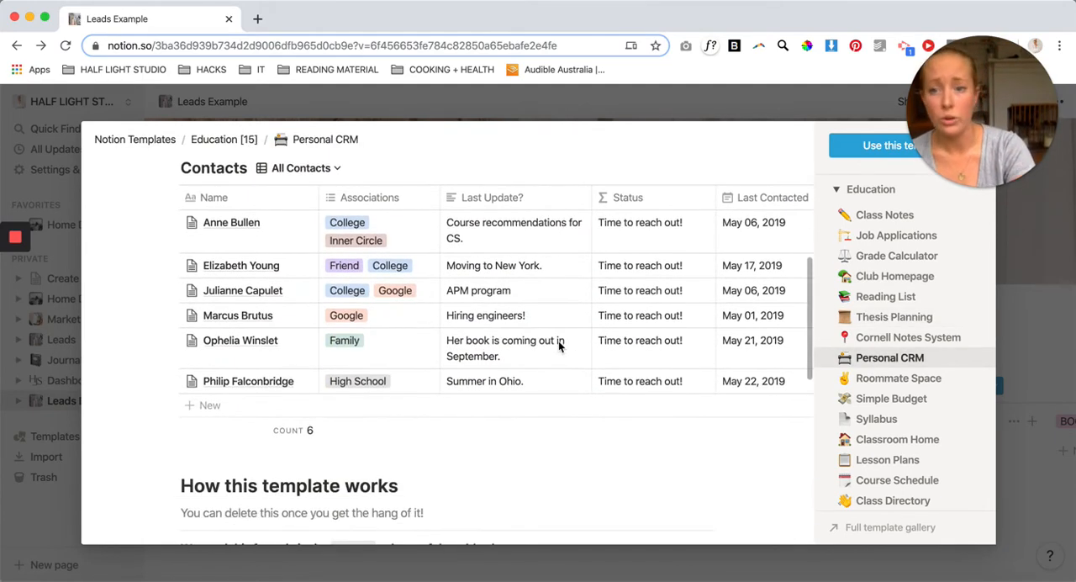
{"action": "mouse_move", "coordinate": [244, 339]}
{"action": "scroll", "coordinate": [884, 398], "scroll_direction": "down", "scroll_amount": 1}
{"action": "left_click", "coordinate": [880, 375]}
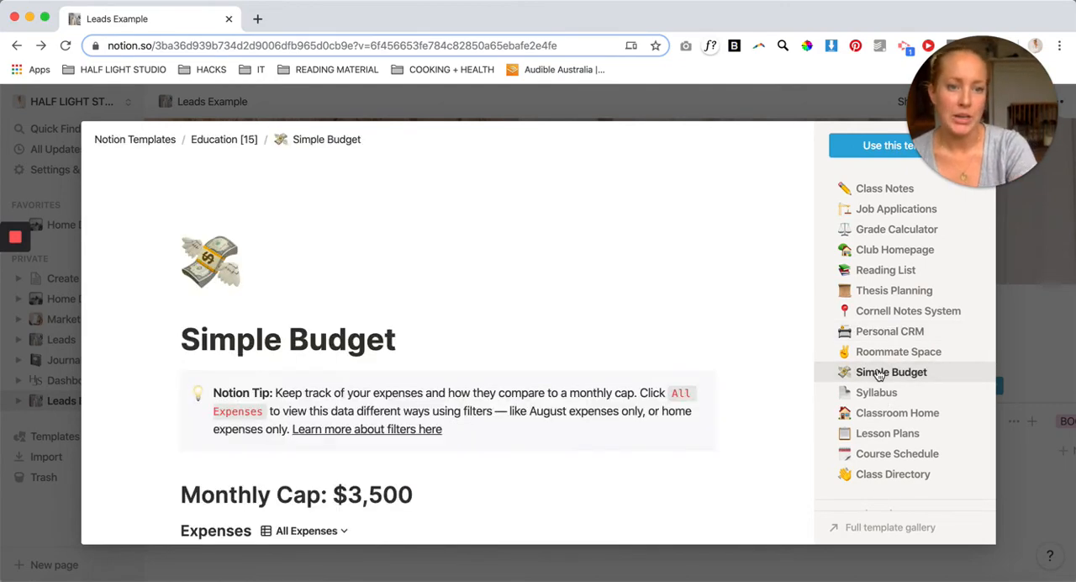
{"action": "scroll", "coordinate": [628, 365], "scroll_direction": "down", "scroll_amount": 1}
{"action": "scroll", "coordinate": [628, 365], "scroll_direction": "down", "scroll_amount": 2}
{"action": "scroll", "coordinate": [629, 365], "scroll_direction": "down", "scroll_amount": 2}
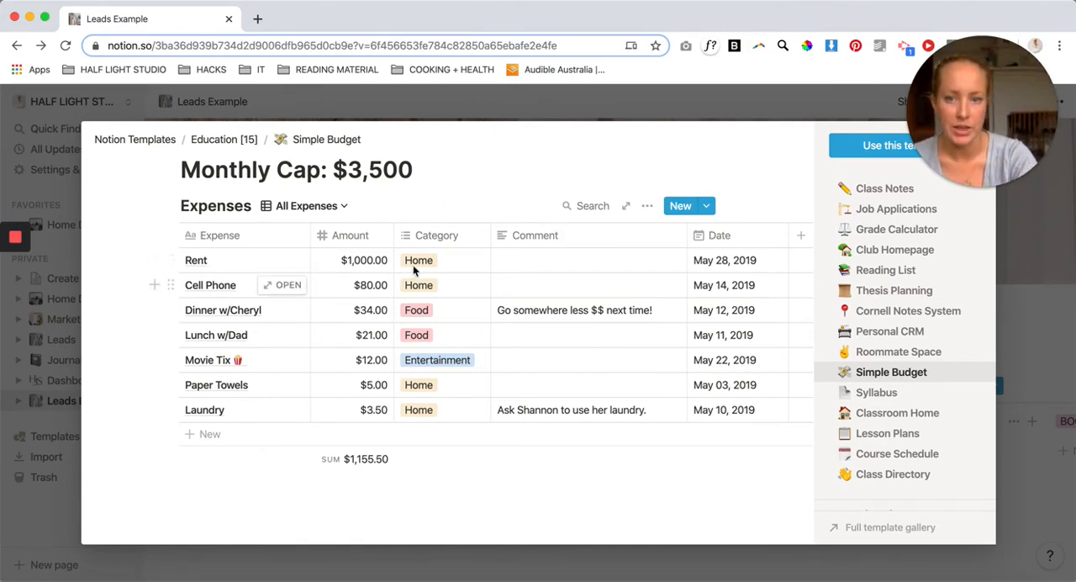
{"action": "scroll", "coordinate": [891, 492], "scroll_direction": "down", "scroll_amount": 2}
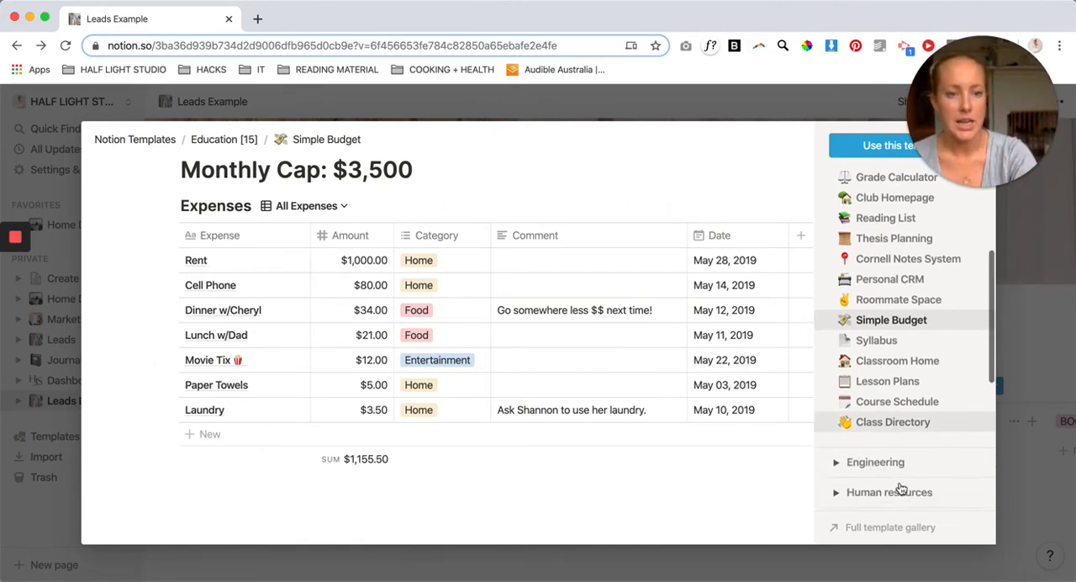
{"action": "scroll", "coordinate": [901, 471], "scroll_direction": "down", "scroll_amount": 1}
{"action": "left_click", "coordinate": [835, 341]}
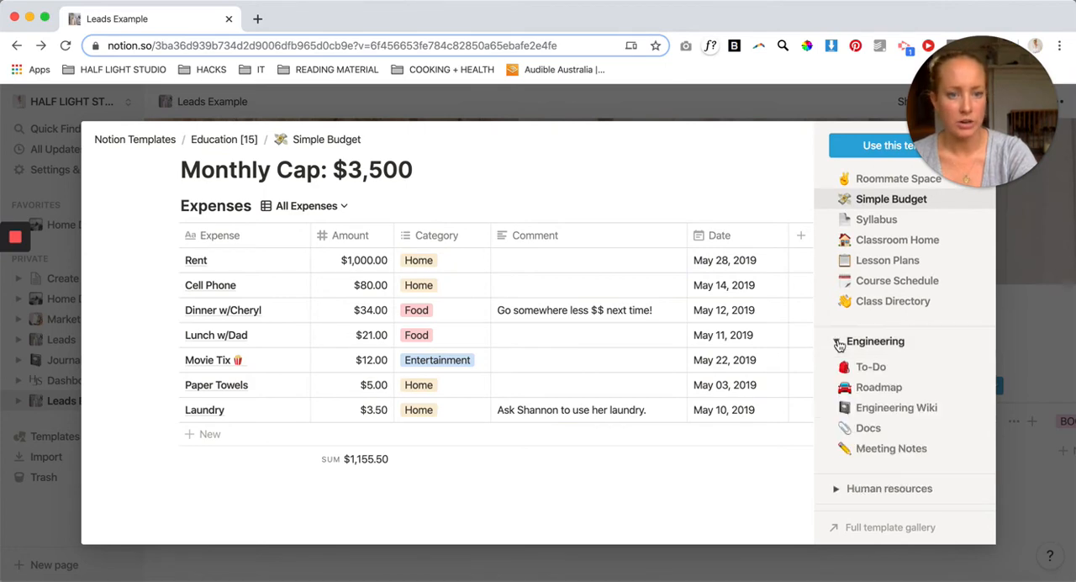
{"action": "scroll", "coordinate": [865, 400], "scroll_direction": "down", "scroll_amount": 3}
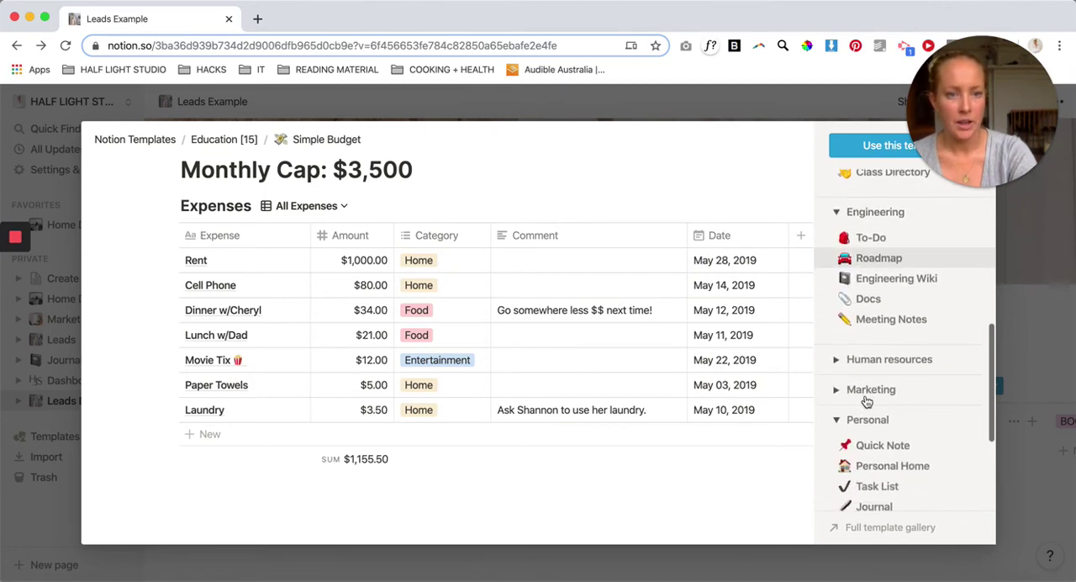
Preview the Human resources Job Board and New Hire Onboarding templates, then expand Marketing
{"action": "left_click", "coordinate": [836, 360]}
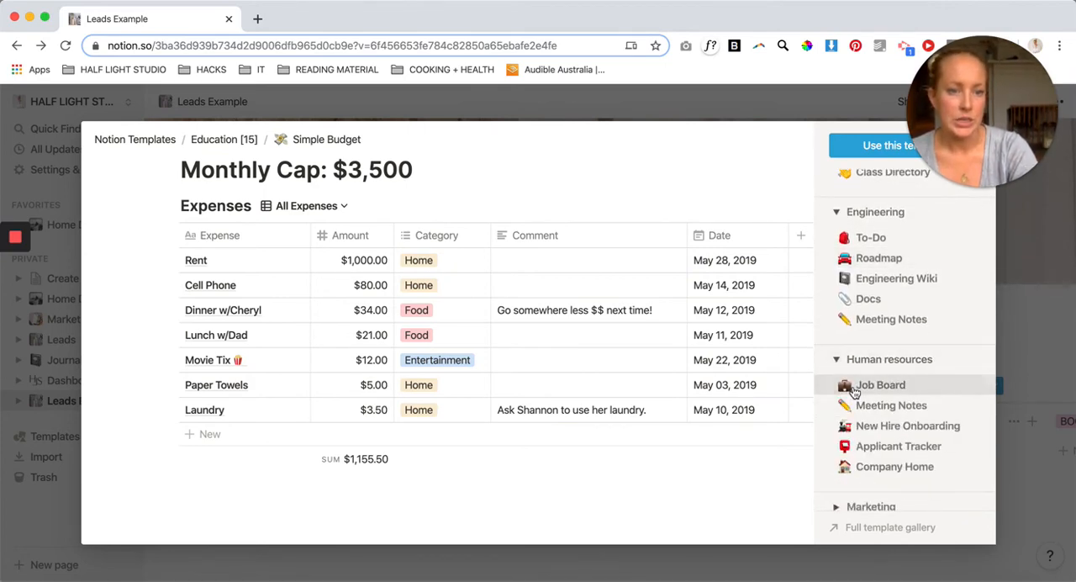
{"action": "left_click", "coordinate": [854, 389]}
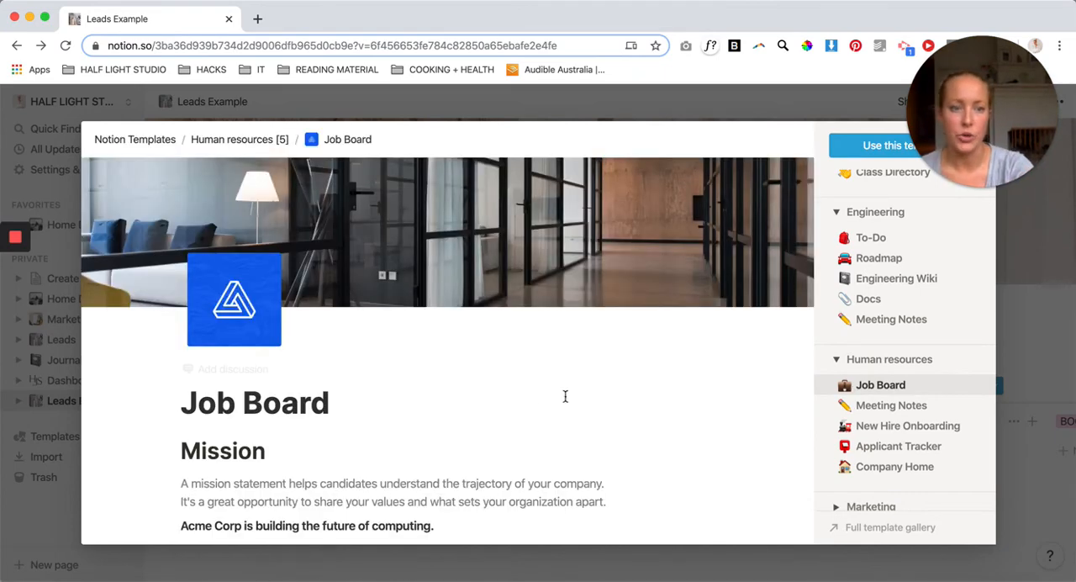
{"action": "scroll", "coordinate": [538, 421], "scroll_direction": "down", "scroll_amount": 1}
{"action": "scroll", "coordinate": [530, 470], "scroll_direction": "down", "scroll_amount": 3}
{"action": "scroll", "coordinate": [520, 448], "scroll_direction": "down", "scroll_amount": 4}
{"action": "scroll", "coordinate": [520, 448], "scroll_direction": "down", "scroll_amount": 2}
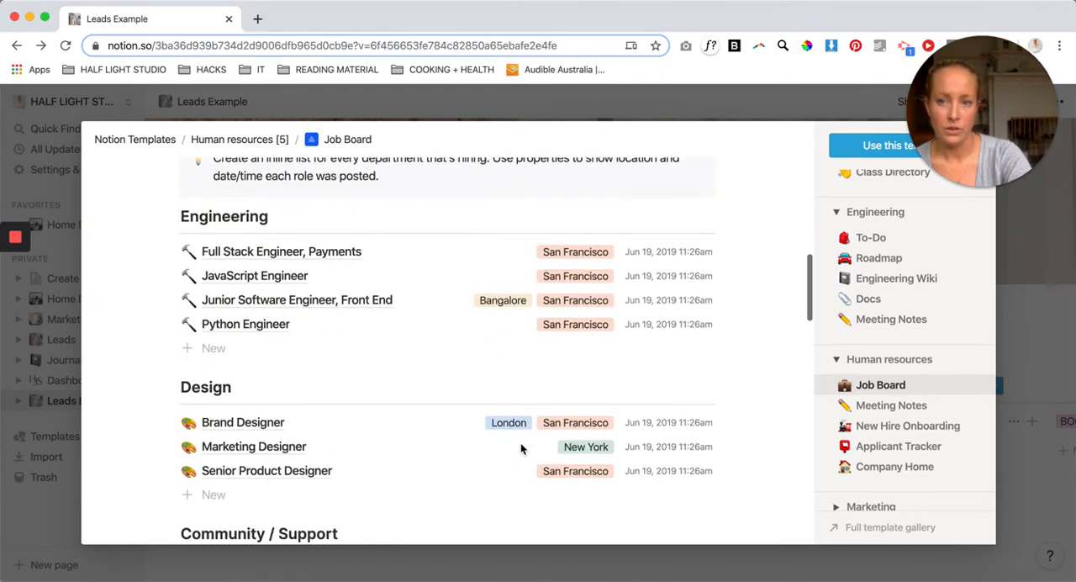
{"action": "left_click", "coordinate": [938, 428]}
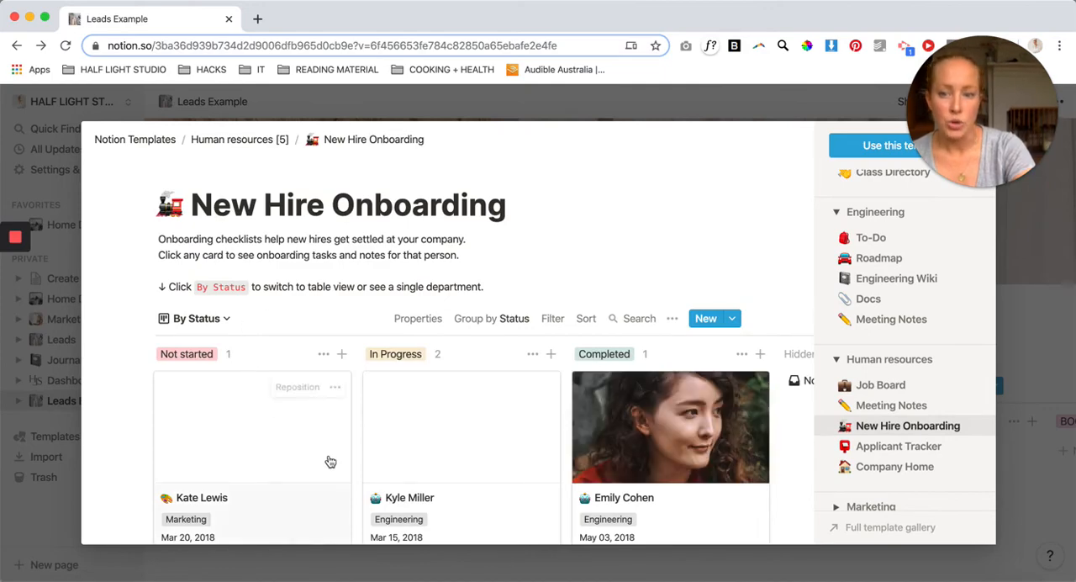
{"action": "scroll", "coordinate": [330, 462], "scroll_direction": "down", "scroll_amount": 3}
{"action": "scroll", "coordinate": [372, 367], "scroll_direction": "up", "scroll_amount": 2}
{"action": "scroll", "coordinate": [261, 412], "scroll_direction": "up", "scroll_amount": 1}
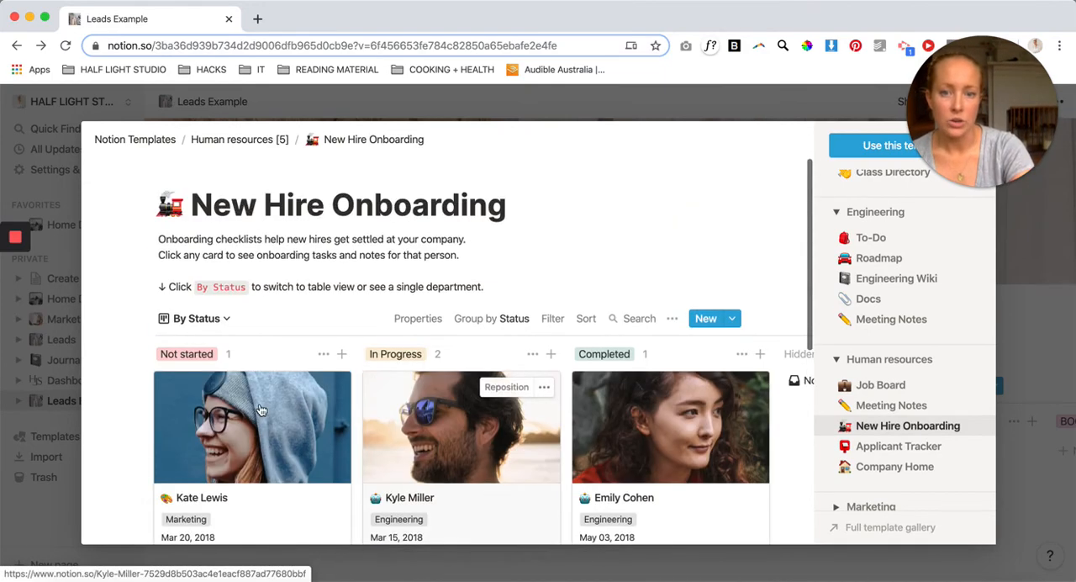
{"action": "scroll", "coordinate": [471, 290], "scroll_direction": "down", "scroll_amount": 2}
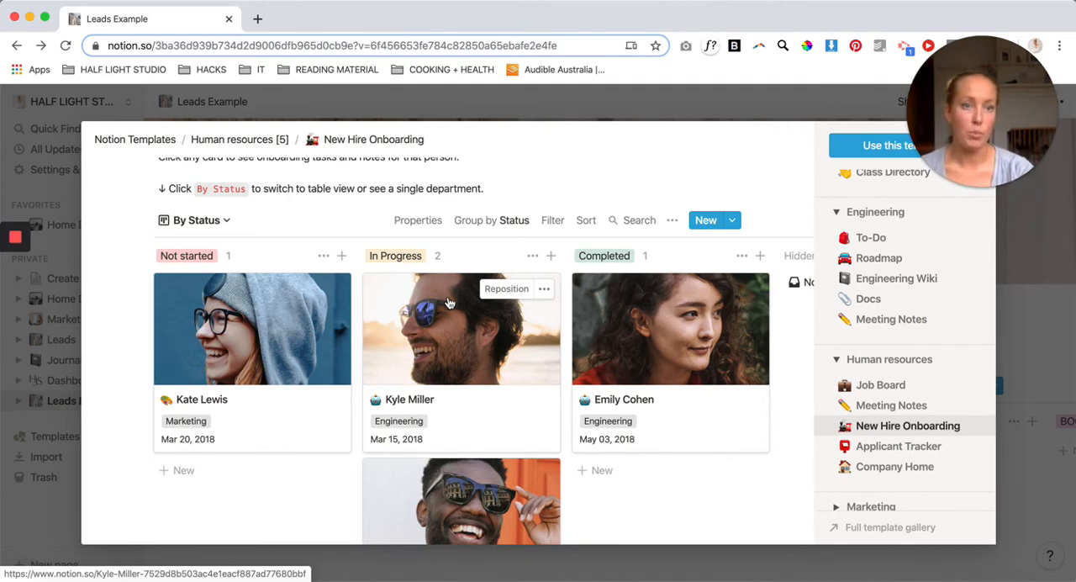
{"action": "scroll", "coordinate": [851, 374], "scroll_direction": "down", "scroll_amount": 2}
{"action": "scroll", "coordinate": [851, 373], "scroll_direction": "down", "scroll_amount": 1}
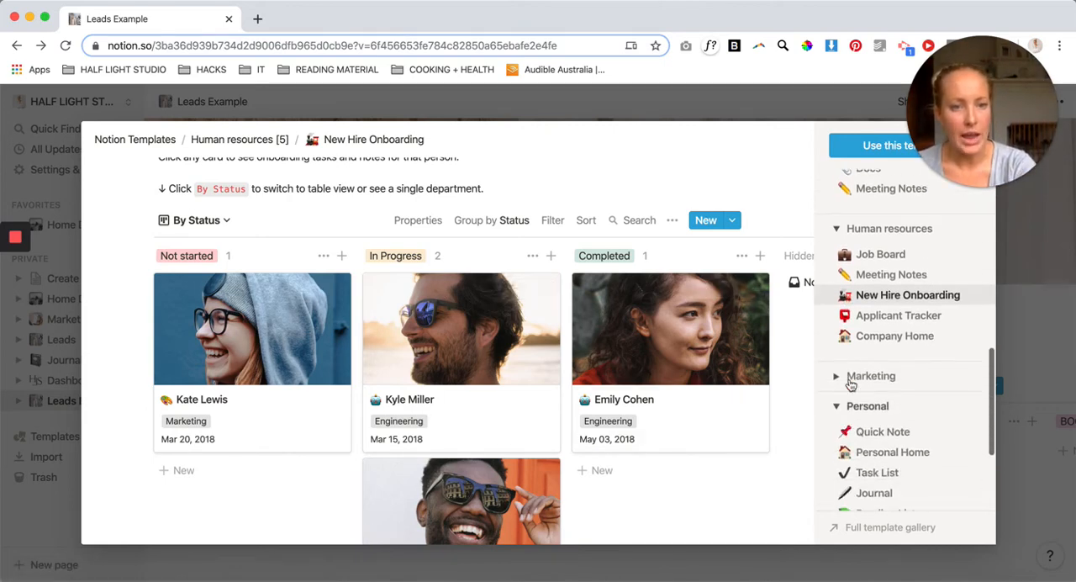
{"action": "left_click", "coordinate": [838, 375]}
Preview the Marketing Brand Assets, Meeting Notes and Content Calendar templates
{"action": "left_click", "coordinate": [875, 406]}
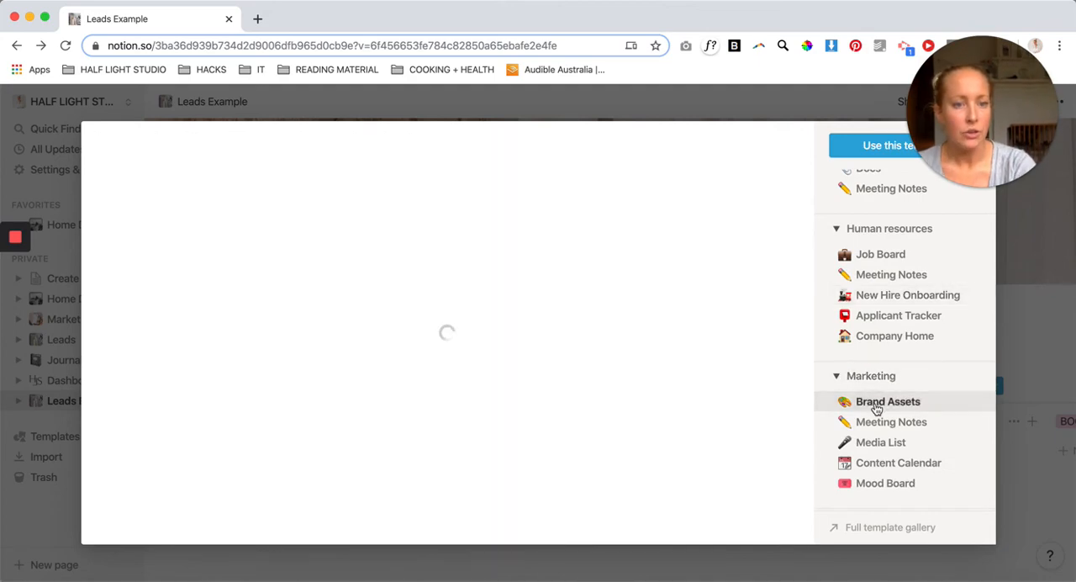
{"action": "scroll", "coordinate": [290, 436], "scroll_direction": "down", "scroll_amount": 3}
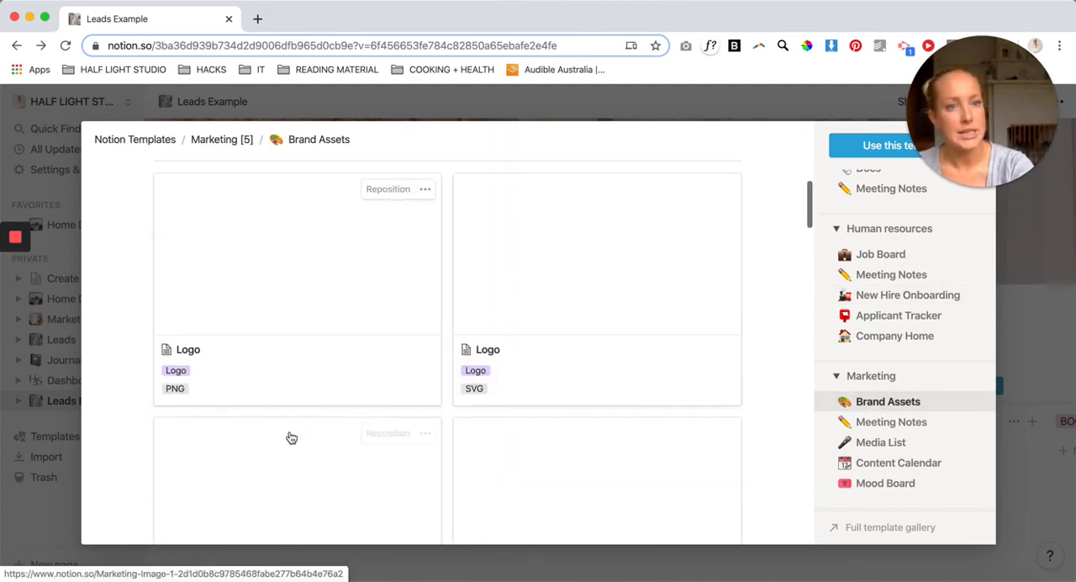
{"action": "scroll", "coordinate": [291, 437], "scroll_direction": "up", "scroll_amount": 2}
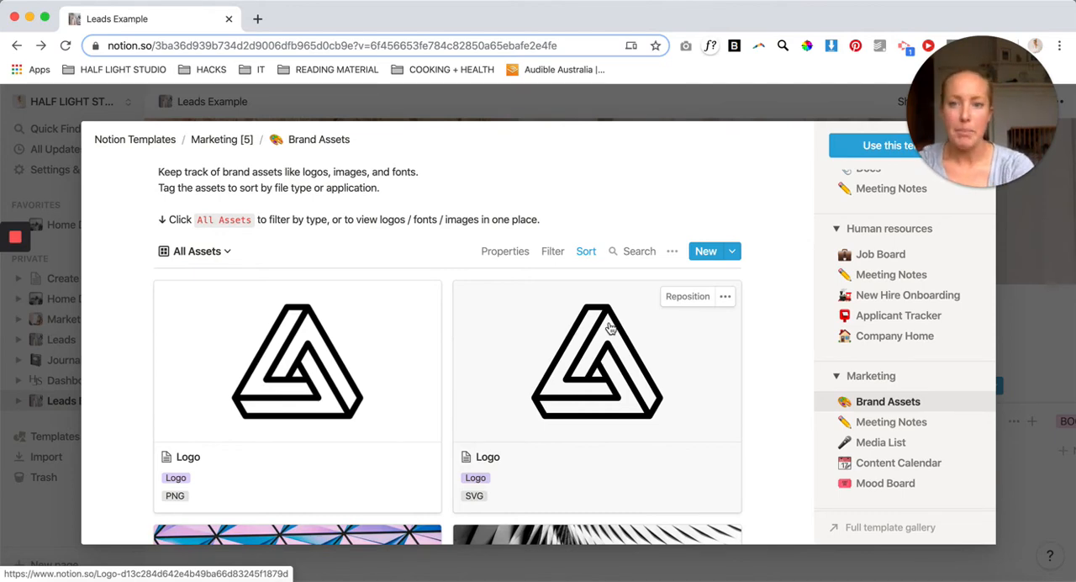
{"action": "left_click", "coordinate": [919, 426]}
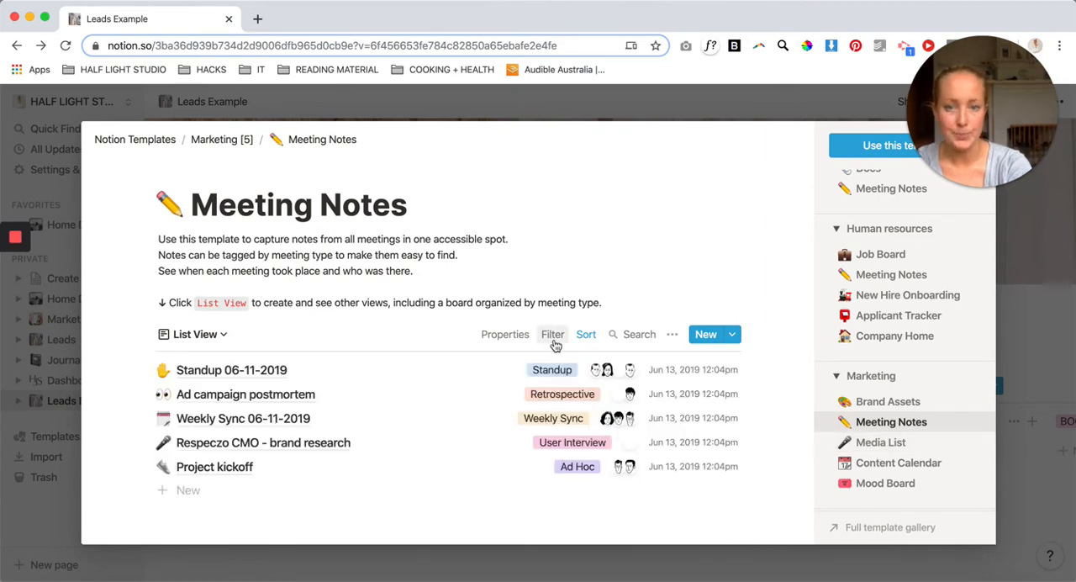
{"action": "scroll", "coordinate": [552, 341], "scroll_direction": "down", "scroll_amount": 2}
{"action": "scroll", "coordinate": [900, 479], "scroll_direction": "down", "scroll_amount": 2}
{"action": "scroll", "coordinate": [899, 477], "scroll_direction": "down", "scroll_amount": 2}
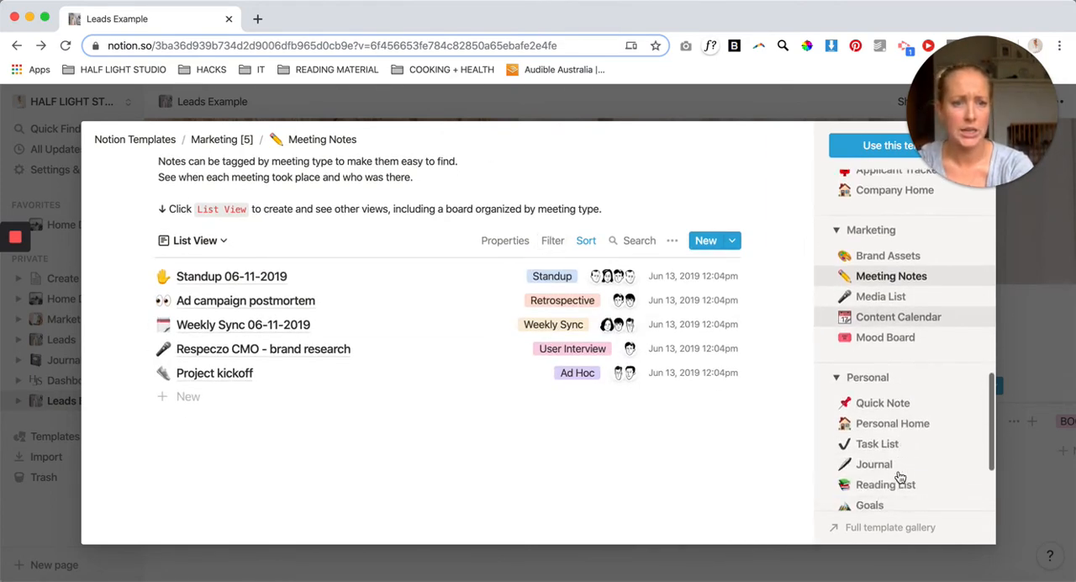
{"action": "left_click", "coordinate": [923, 316]}
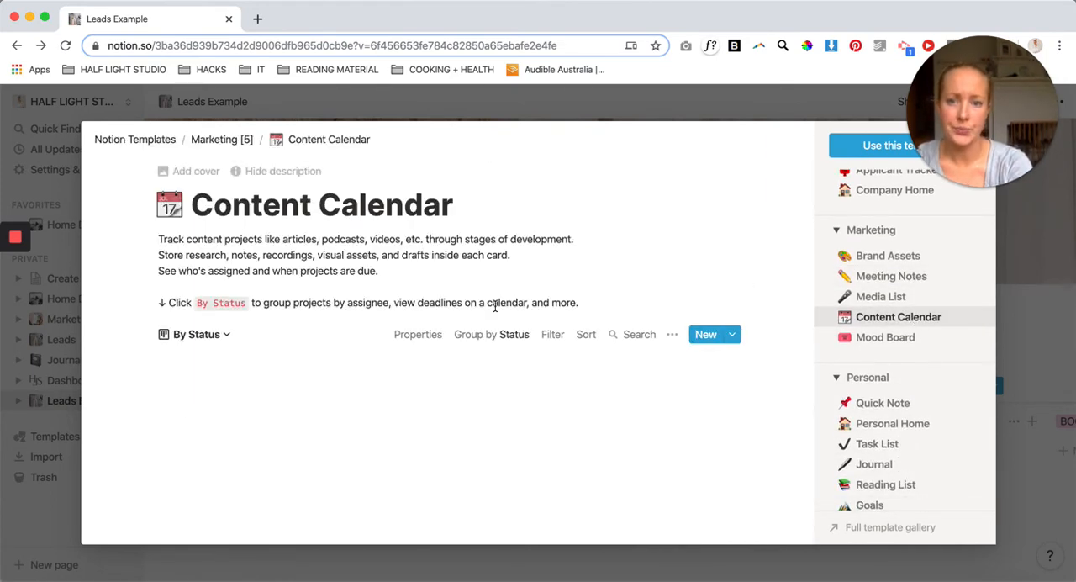
{"action": "scroll", "coordinate": [494, 310], "scroll_direction": "down", "scroll_amount": 3}
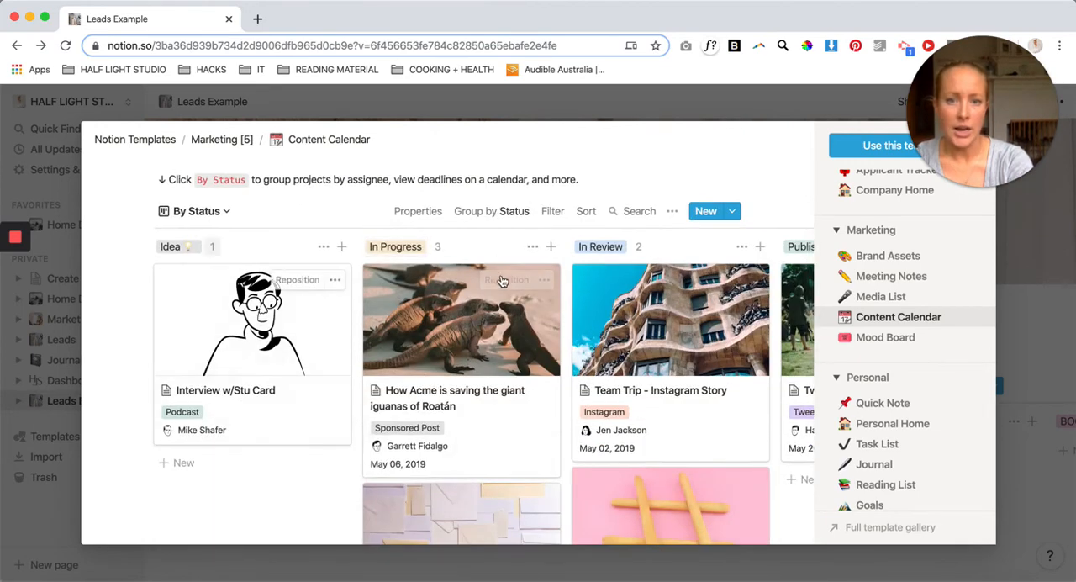
{"action": "mouse_move", "coordinate": [670, 320]}
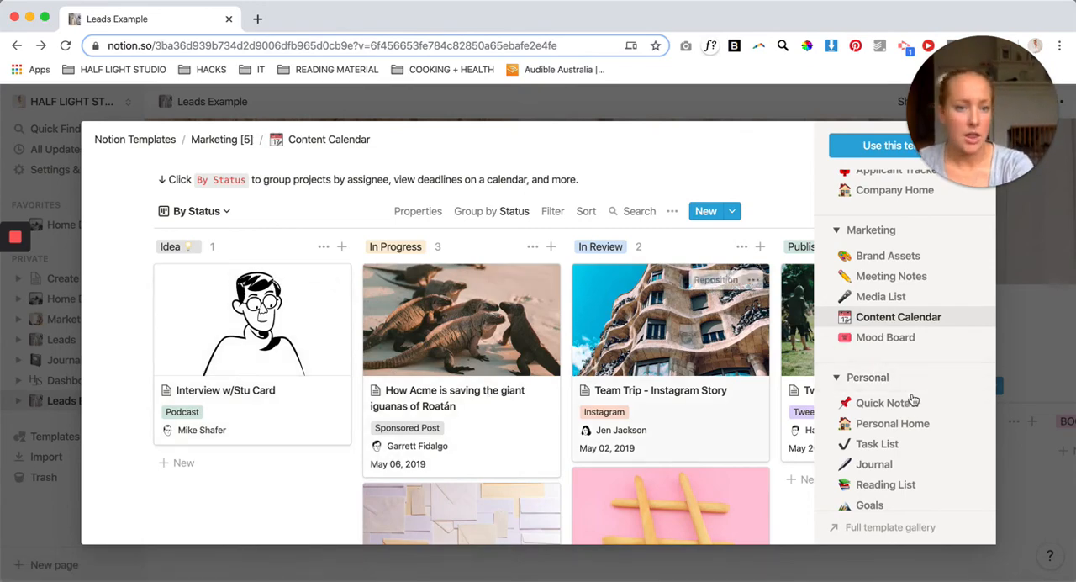
{"action": "scroll", "coordinate": [897, 431], "scroll_direction": "down", "scroll_amount": 1}
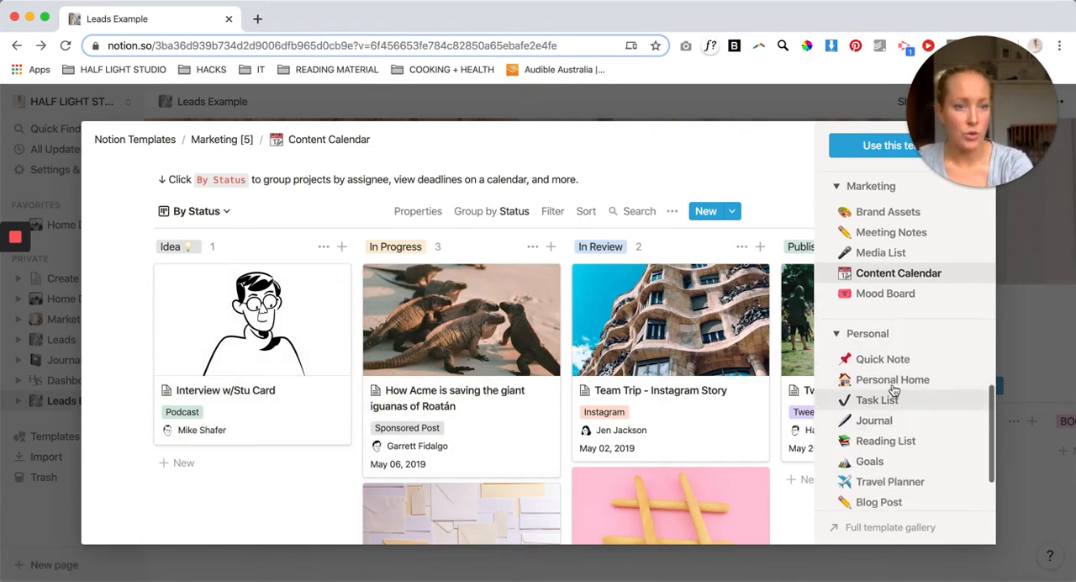
Preview the Personal Home template and look inside its Yearly Goals sub-page
{"action": "left_click", "coordinate": [893, 380]}
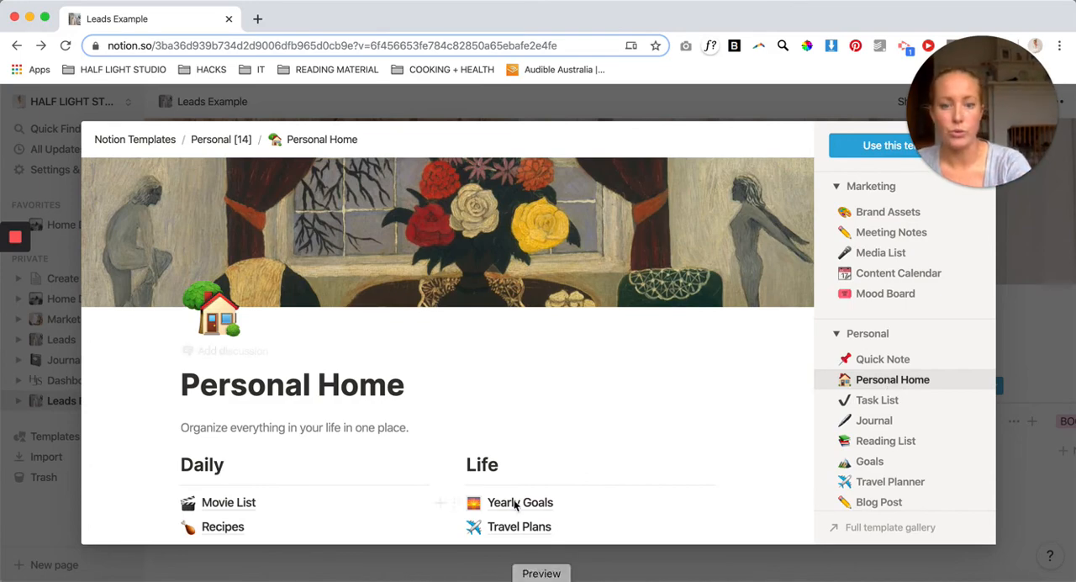
{"action": "scroll", "coordinate": [532, 408], "scroll_direction": "down", "scroll_amount": 3}
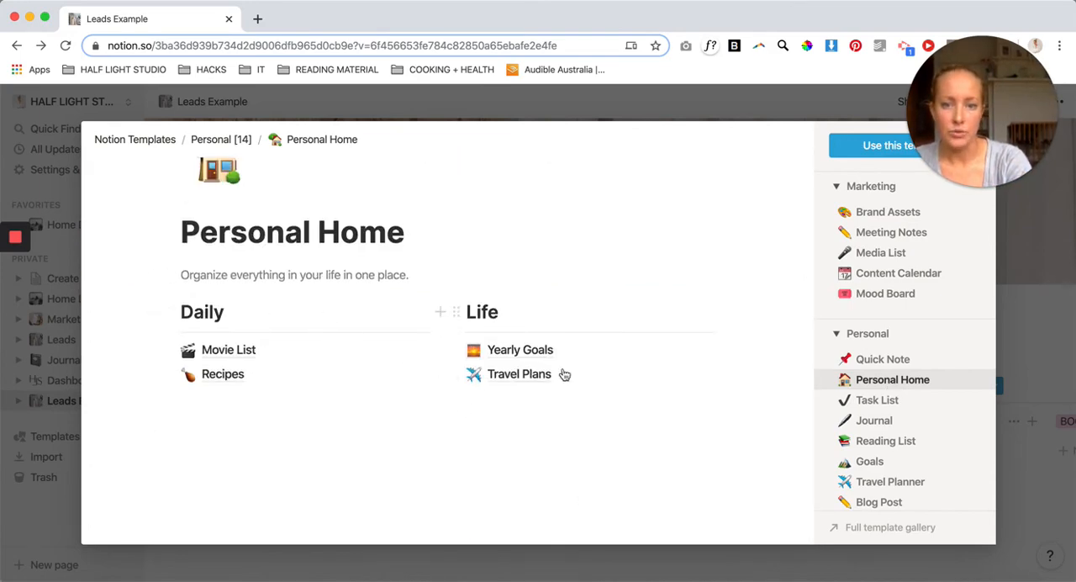
{"action": "left_click", "coordinate": [534, 353]}
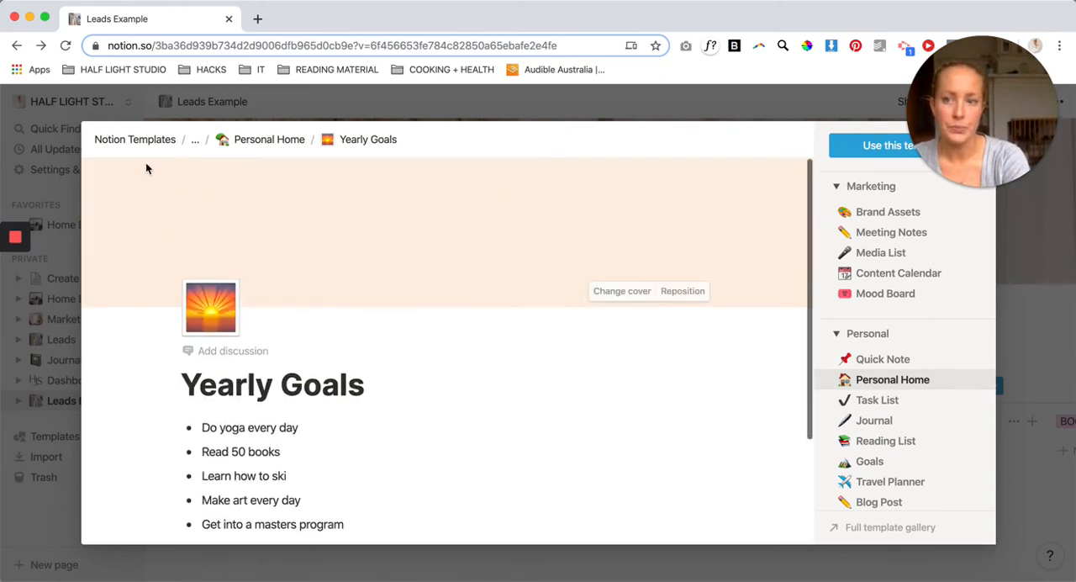
{"action": "left_click", "coordinate": [284, 140]}
{"action": "scroll", "coordinate": [506, 393], "scroll_direction": "down", "scroll_amount": 3}
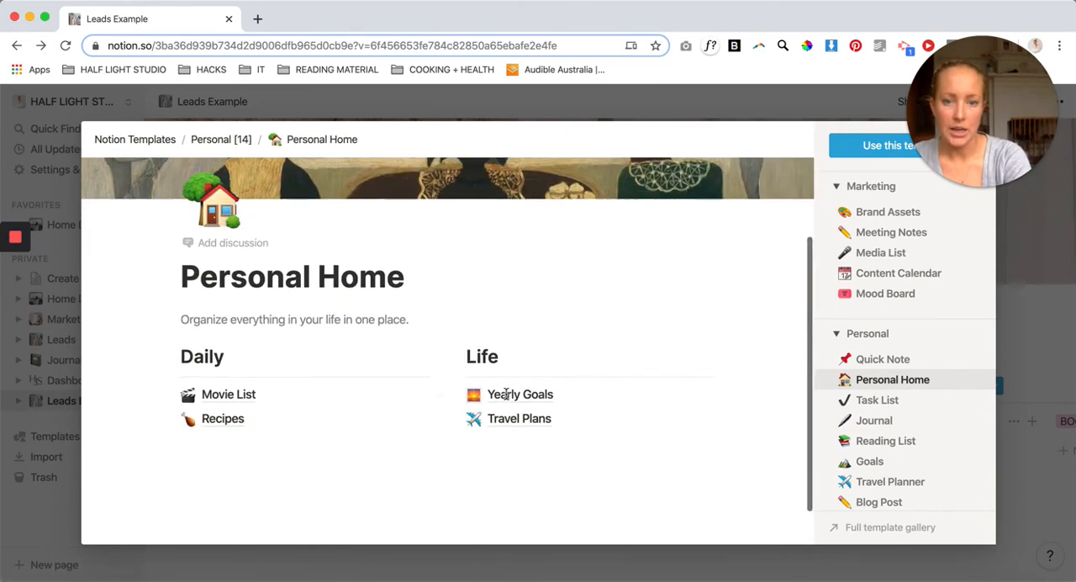
Look through the Travel Plans and Recipes sub-pages, returning to Personal Home each time
{"action": "left_click", "coordinate": [514, 418]}
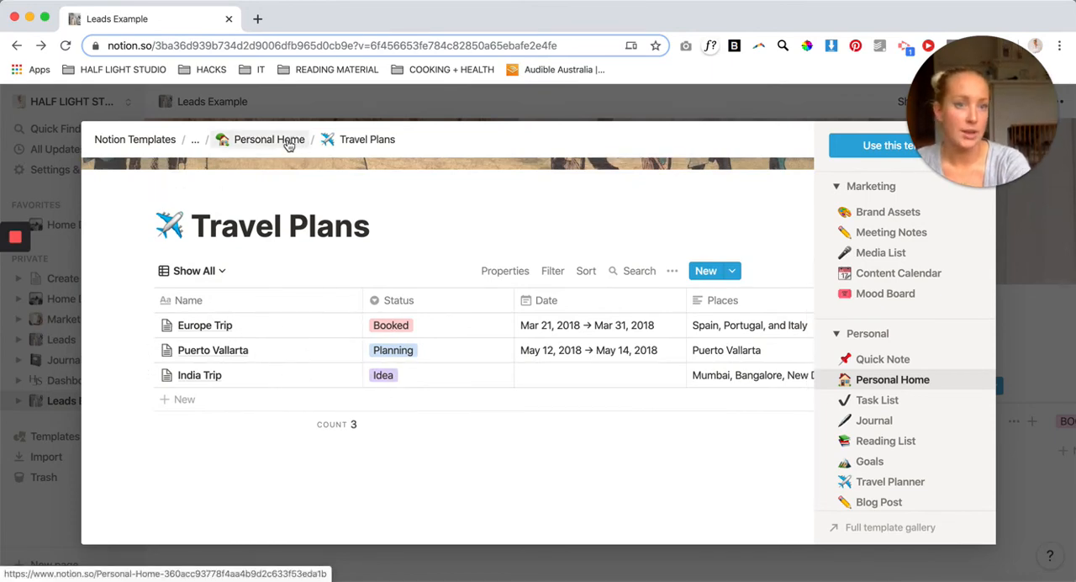
{"action": "left_click", "coordinate": [289, 144]}
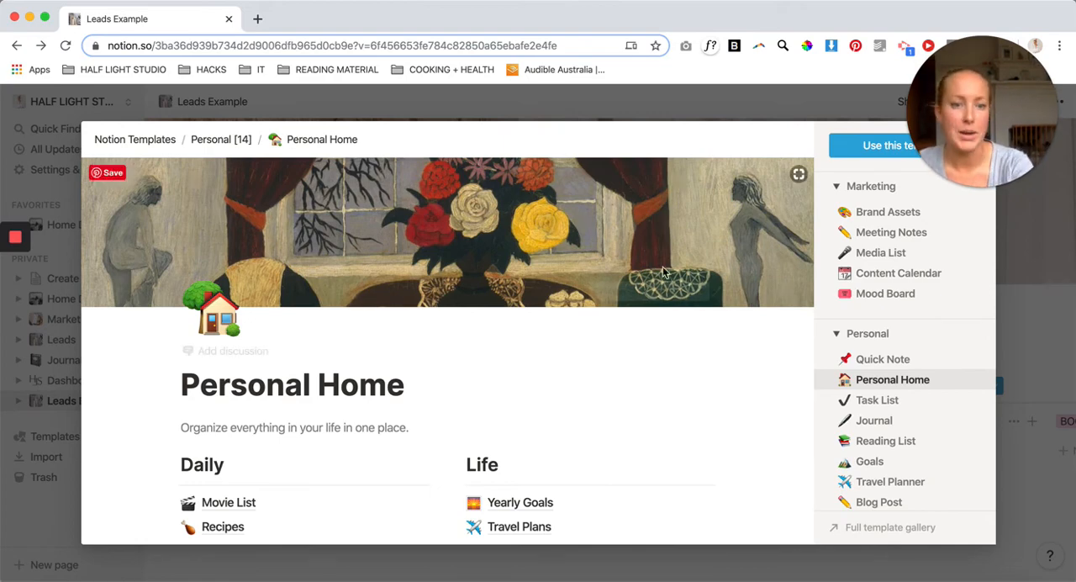
{"action": "left_click", "coordinate": [225, 524]}
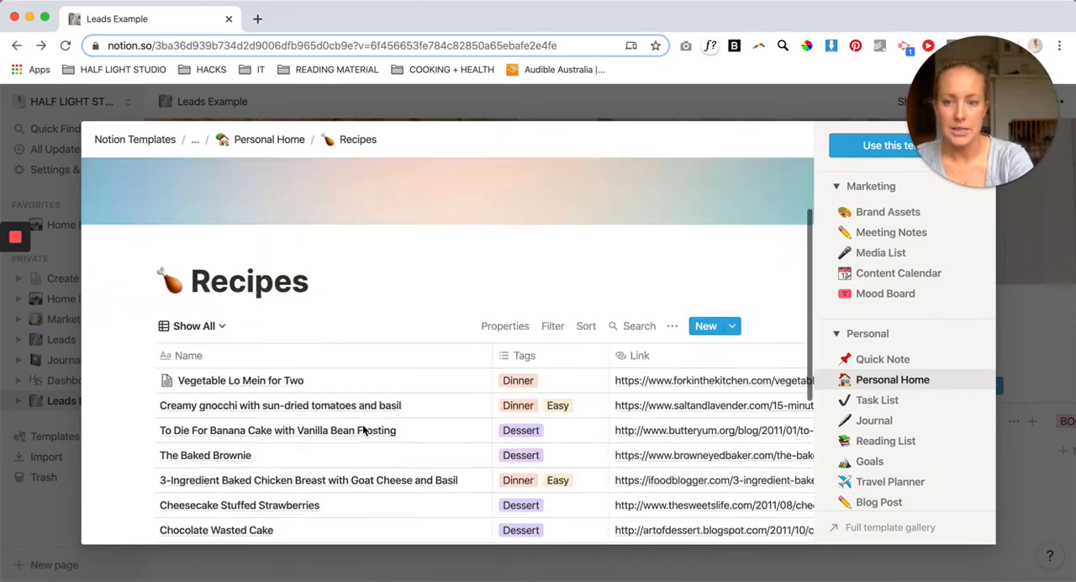
{"action": "scroll", "coordinate": [362, 423], "scroll_direction": "down", "scroll_amount": 3}
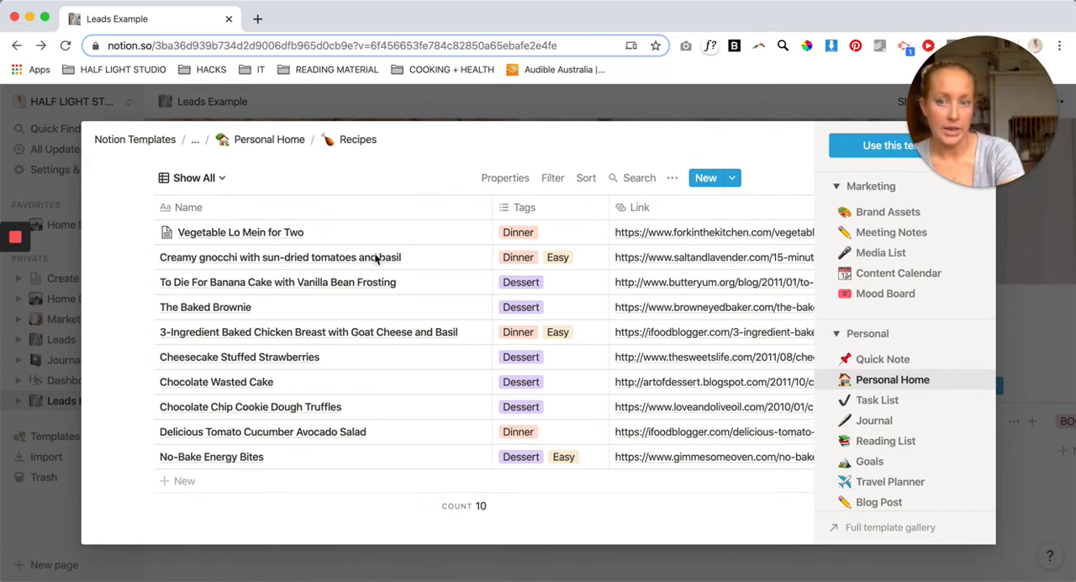
{"action": "mouse_move", "coordinate": [470, 406]}
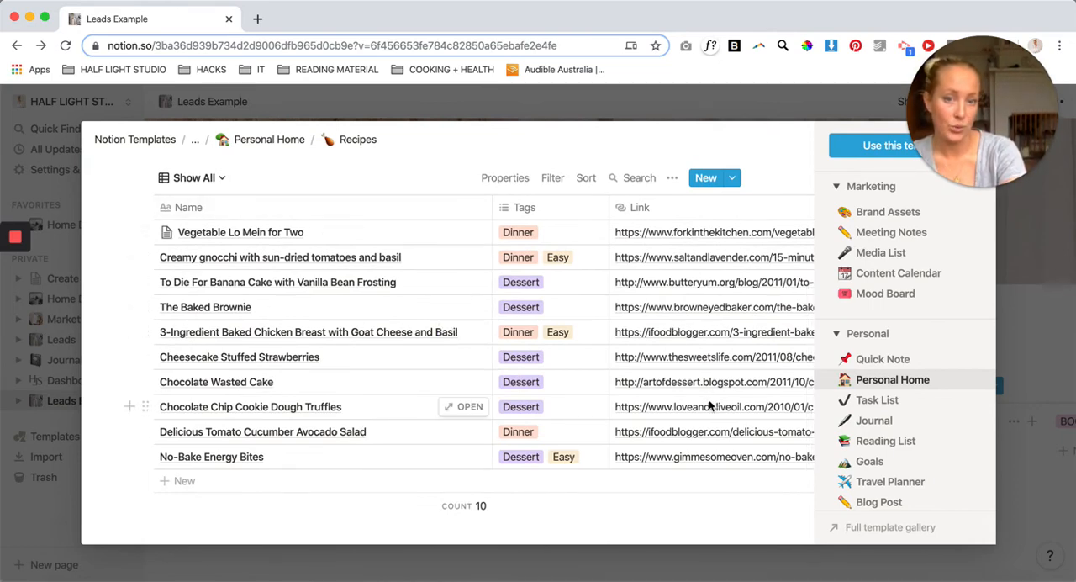
{"action": "left_click", "coordinate": [269, 140]}
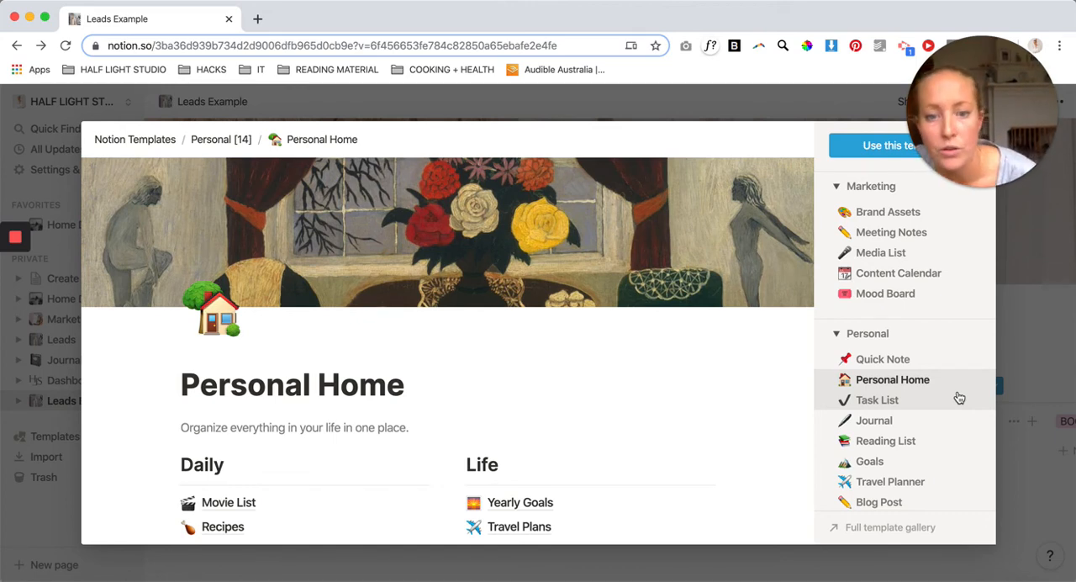
Preview the Reading List and Habit Tracker templates and expand the Sales and Support groups
{"action": "left_click", "coordinate": [893, 443]}
{"action": "scroll", "coordinate": [642, 375], "scroll_direction": "down", "scroll_amount": 2}
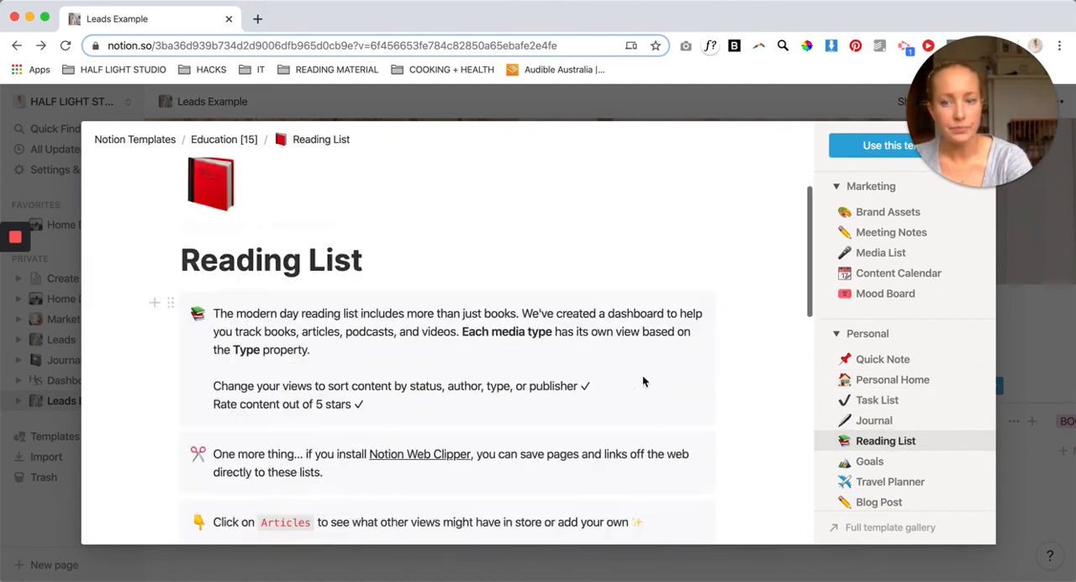
{"action": "scroll", "coordinate": [642, 375], "scroll_direction": "down", "scroll_amount": 3}
{"action": "scroll", "coordinate": [642, 375], "scroll_direction": "down", "scroll_amount": 2}
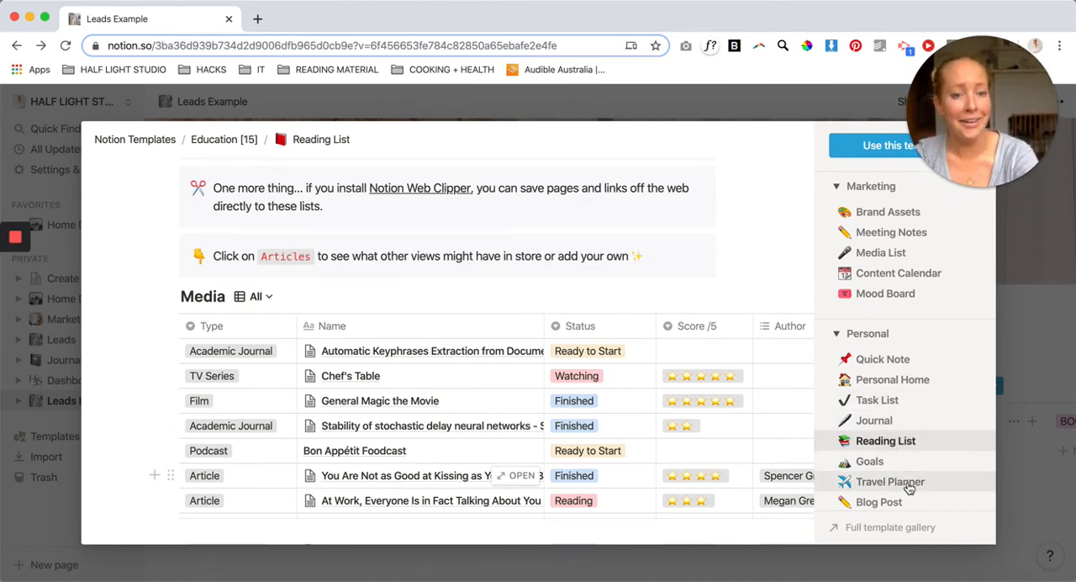
{"action": "scroll", "coordinate": [910, 487], "scroll_direction": "down", "scroll_amount": 1}
{"action": "scroll", "coordinate": [910, 487], "scroll_direction": "down", "scroll_amount": 2}
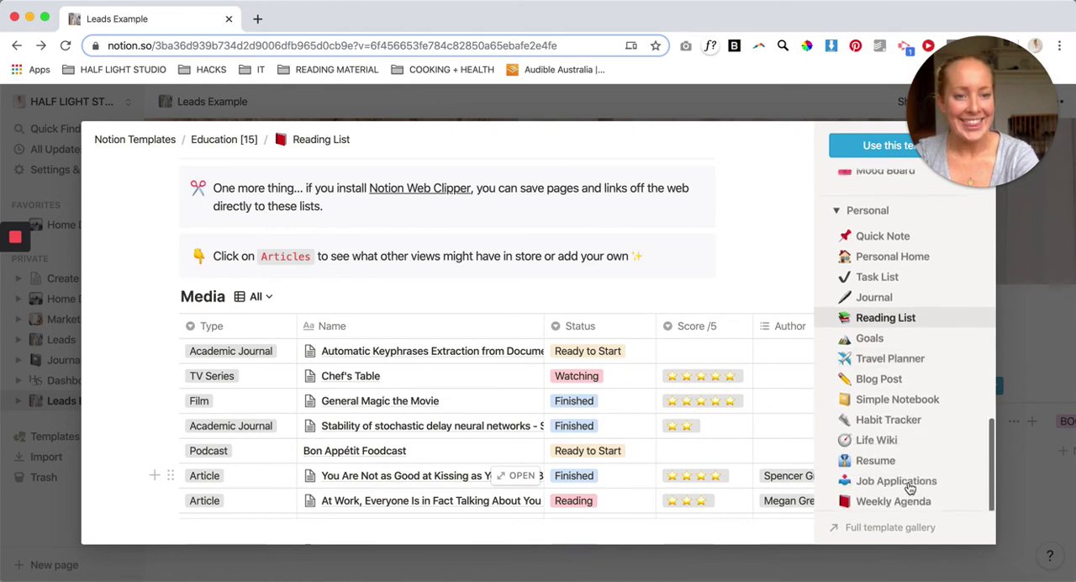
{"action": "left_click", "coordinate": [912, 420]}
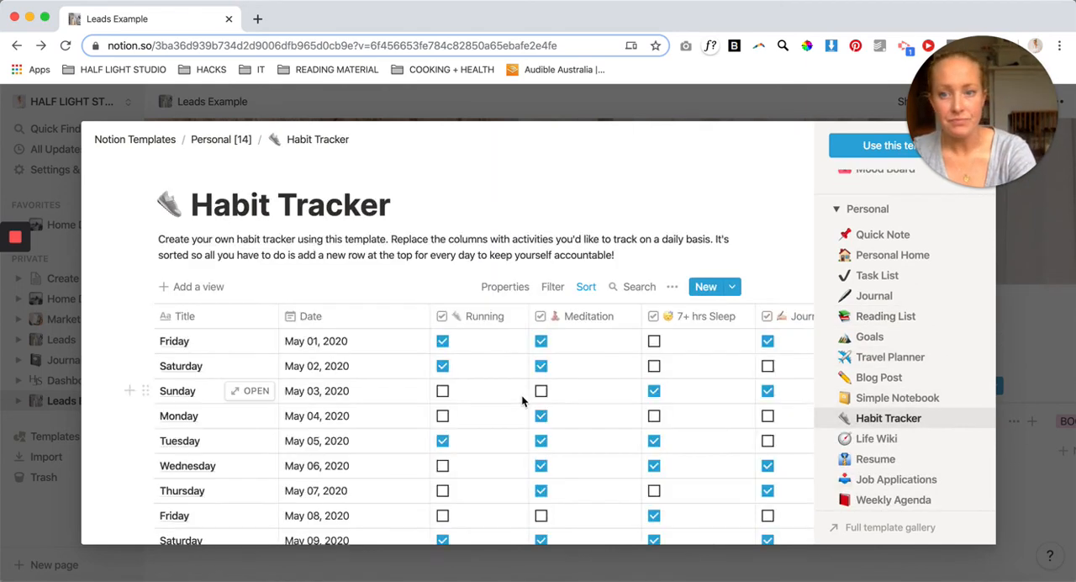
{"action": "scroll", "coordinate": [521, 401], "scroll_direction": "down", "scroll_amount": 2}
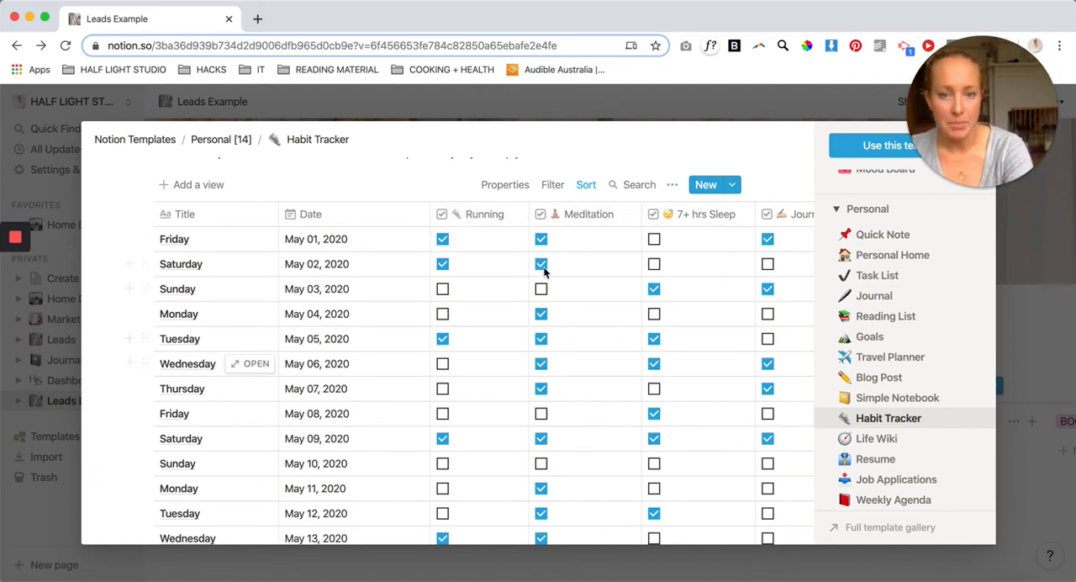
{"action": "scroll", "coordinate": [884, 409], "scroll_direction": "down", "scroll_amount": 2}
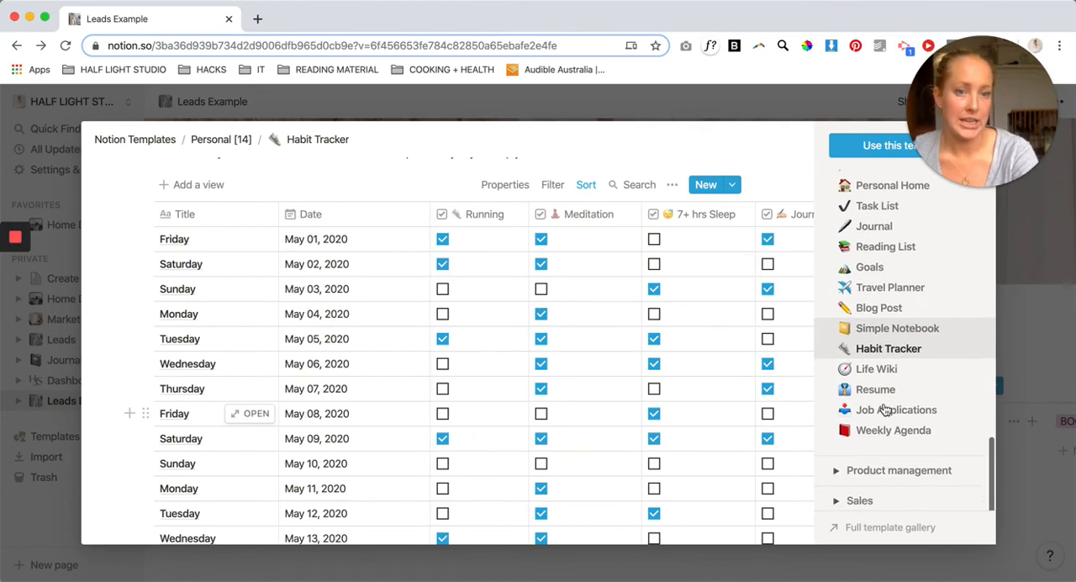
{"action": "scroll", "coordinate": [895, 426], "scroll_direction": "down", "scroll_amount": 1}
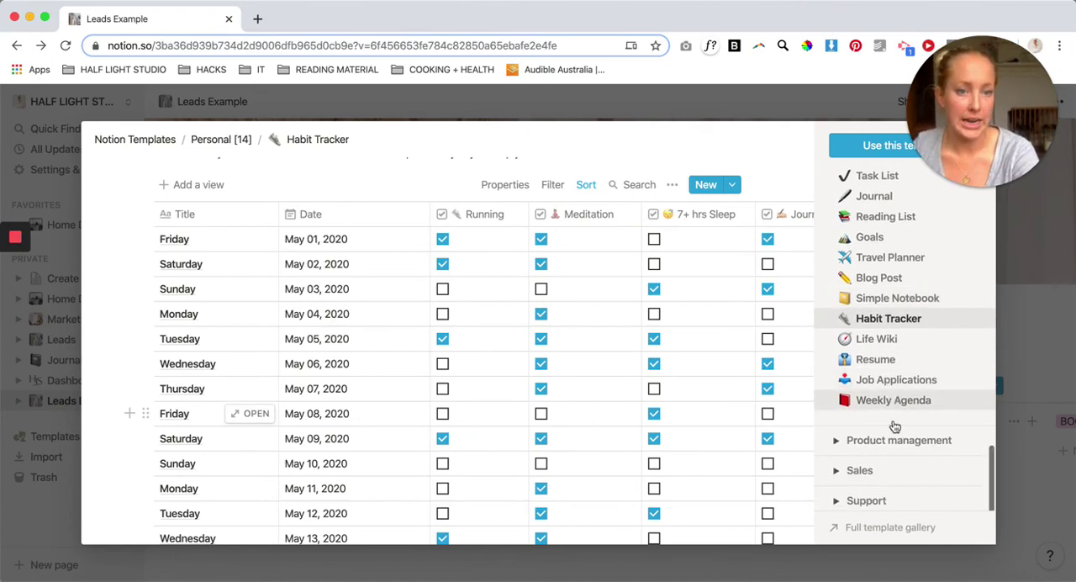
{"action": "left_click", "coordinate": [859, 469]}
{"action": "scroll", "coordinate": [862, 461], "scroll_direction": "down", "scroll_amount": 3}
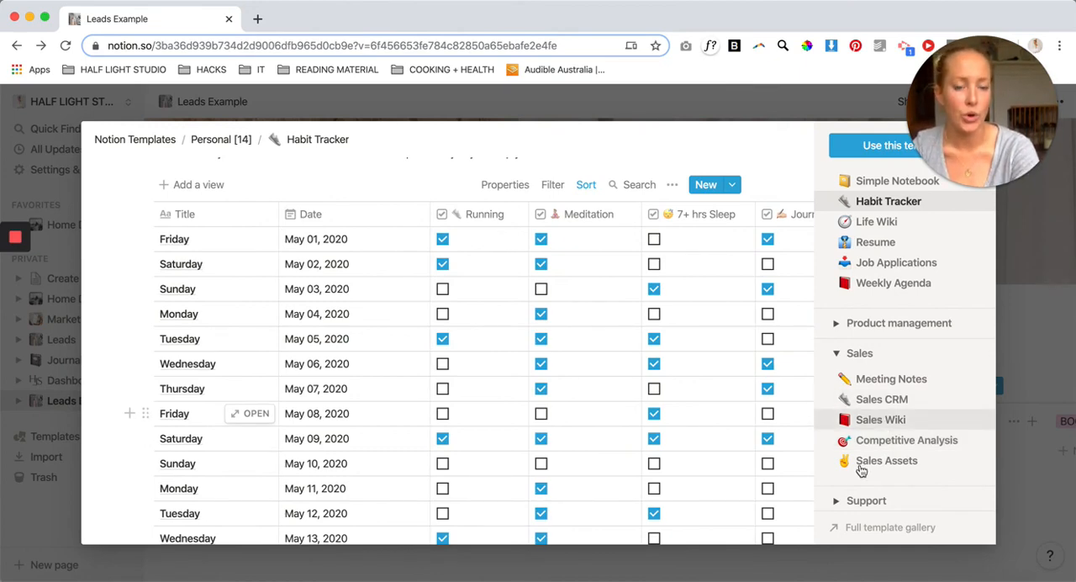
{"action": "left_click", "coordinate": [840, 502]}
{"action": "scroll", "coordinate": [857, 406], "scroll_direction": "down", "scroll_amount": 3}
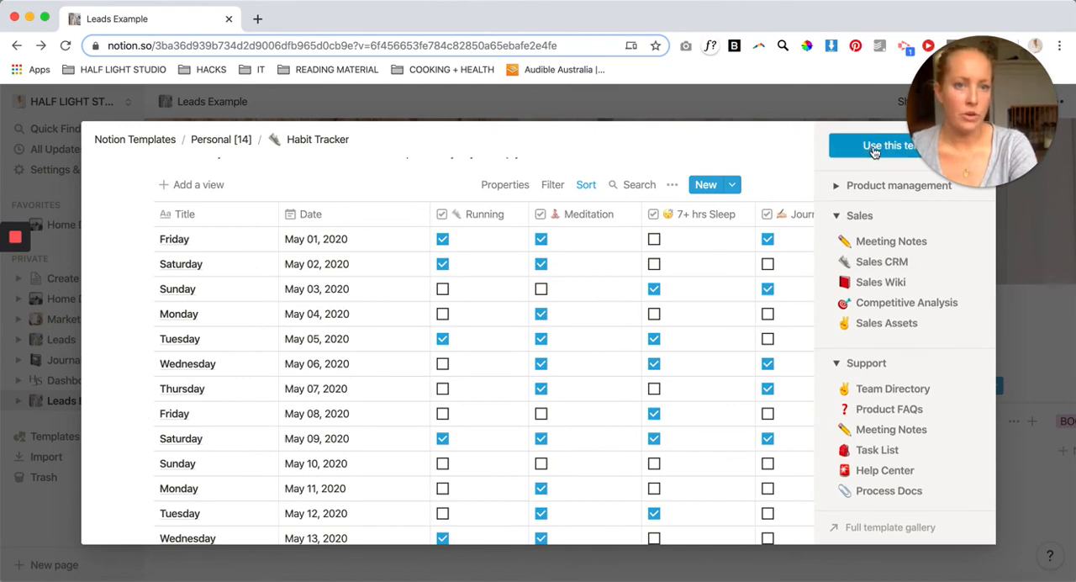
Close the template gallery and return to the Dashboard Example page
{"action": "left_click", "coordinate": [1004, 334]}
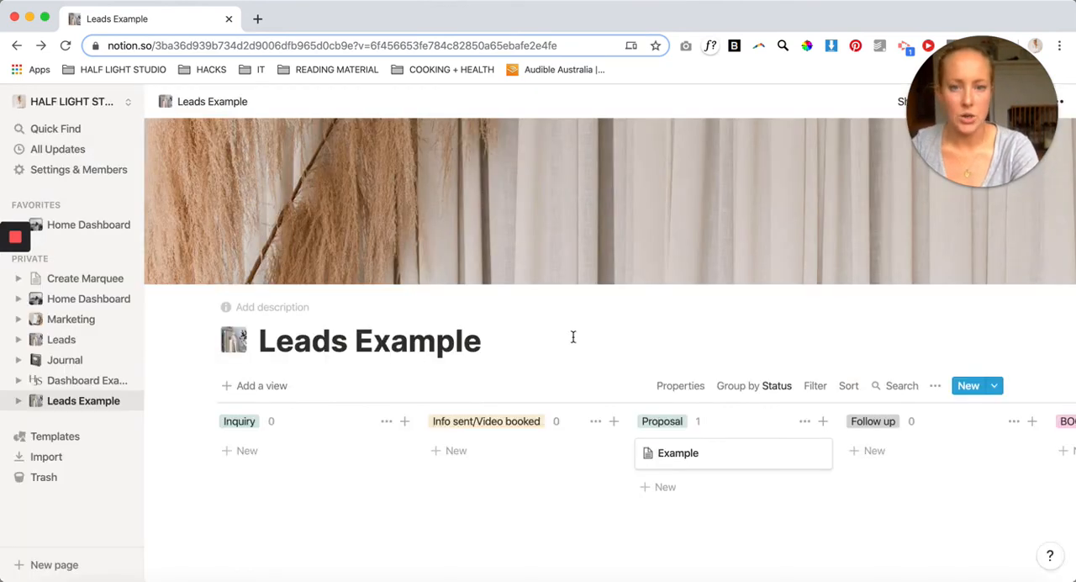
{"action": "left_click", "coordinate": [73, 380]}
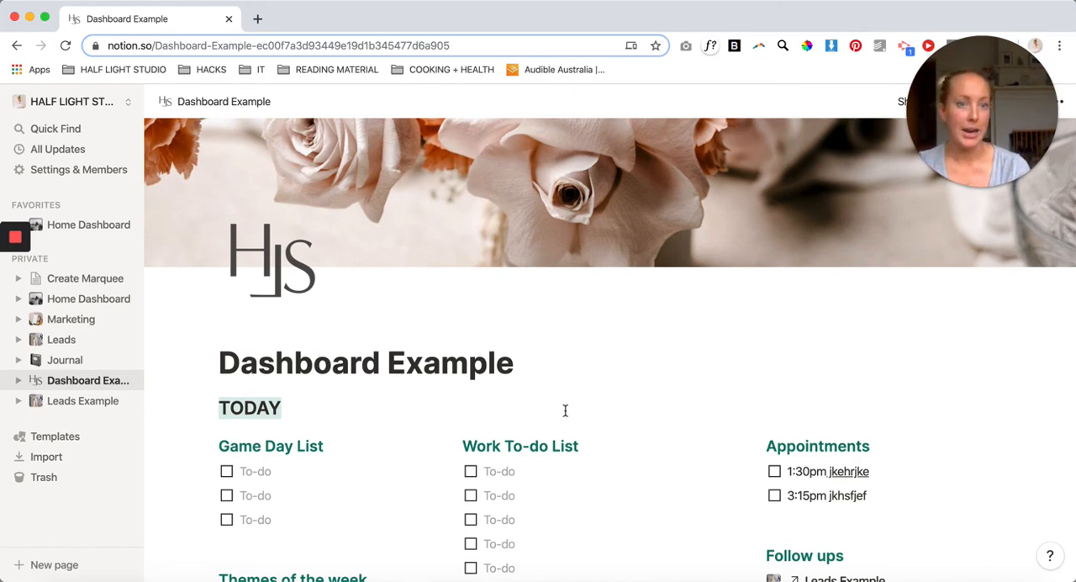
{"action": "scroll", "coordinate": [565, 410], "scroll_direction": "down", "scroll_amount": 5}
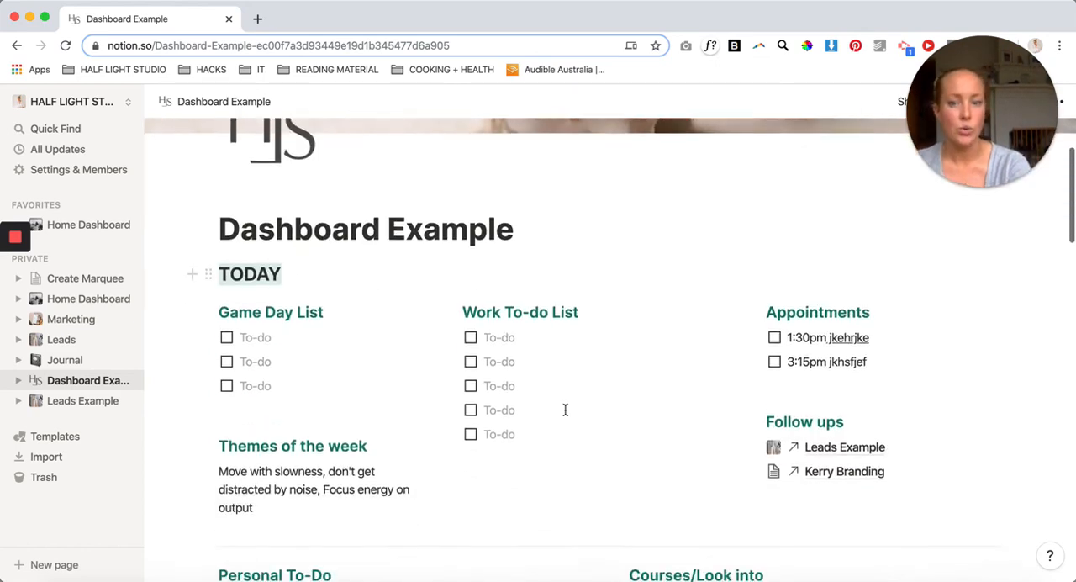
{"action": "scroll", "coordinate": [304, 517], "scroll_direction": "down", "scroll_amount": 4}
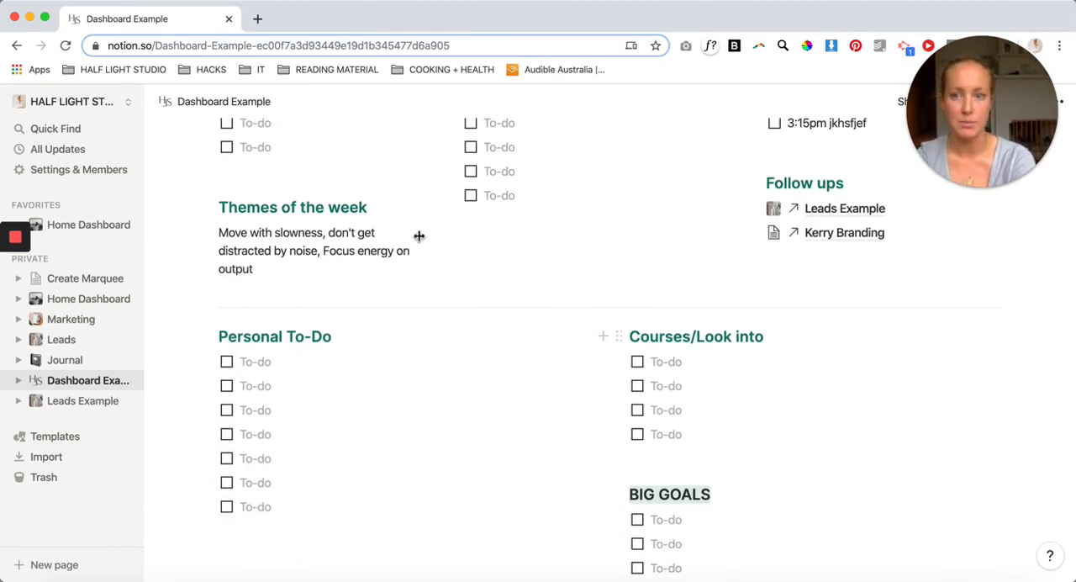
{"action": "scroll", "coordinate": [412, 206], "scroll_direction": "up", "scroll_amount": 2}
{"action": "scroll", "coordinate": [336, 227], "scroll_direction": "up", "scroll_amount": 2}
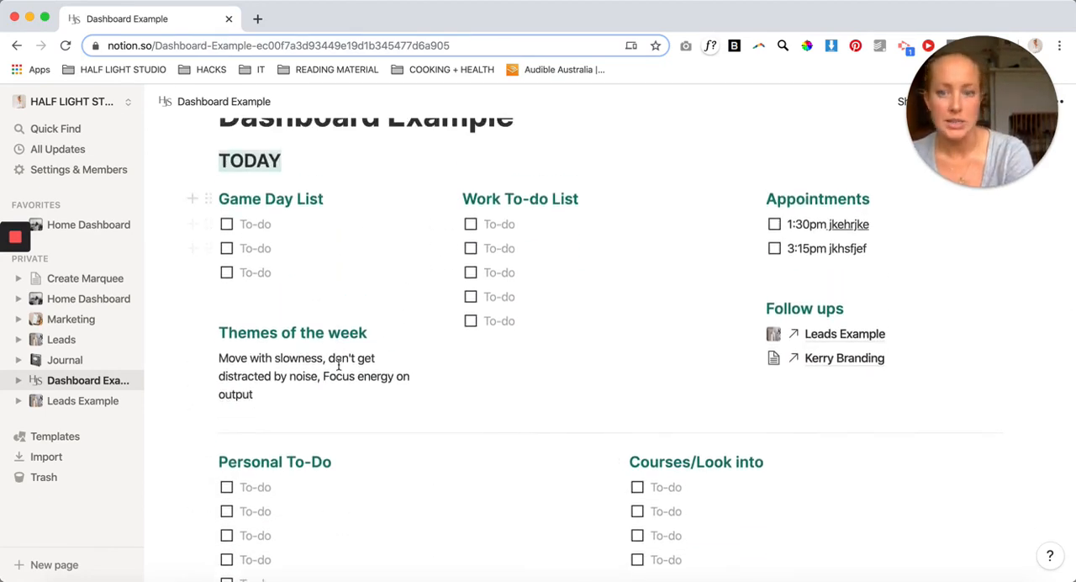
{"action": "scroll", "coordinate": [336, 252], "scroll_direction": "down", "scroll_amount": 3}
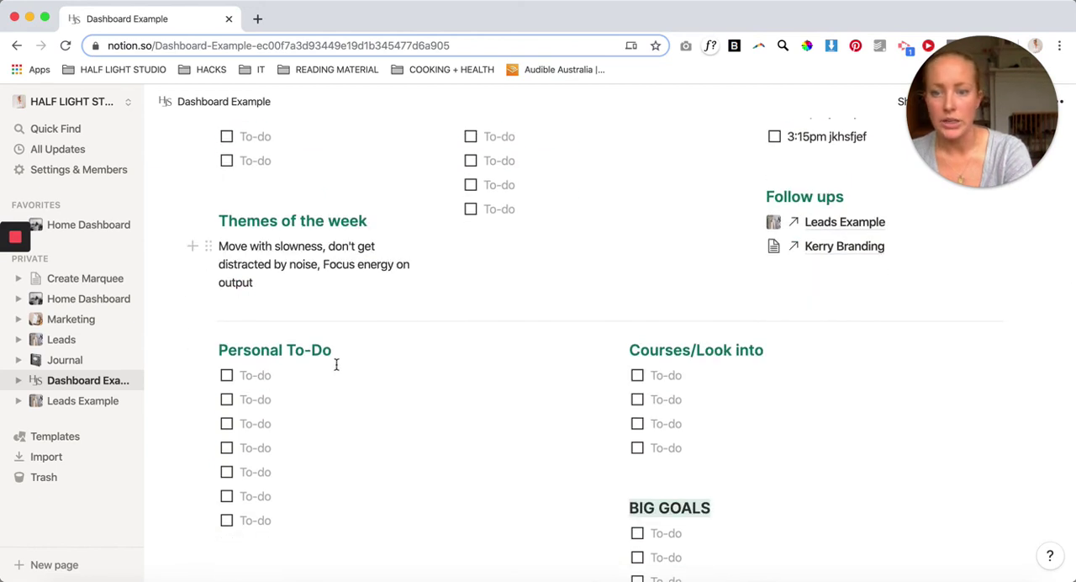
Check off the second Personal To-Do item on the dashboard
{"action": "left_click", "coordinate": [226, 400]}
{"action": "scroll", "coordinate": [248, 475], "scroll_direction": "down", "scroll_amount": 1}
{"action": "scroll", "coordinate": [484, 350], "scroll_direction": "up", "scroll_amount": 1}
{"action": "scroll", "coordinate": [484, 349], "scroll_direction": "down", "scroll_amount": 3}
{"action": "scroll", "coordinate": [484, 350], "scroll_direction": "up", "scroll_amount": 1}
{"action": "scroll", "coordinate": [484, 350], "scroll_direction": "up", "scroll_amount": 6}
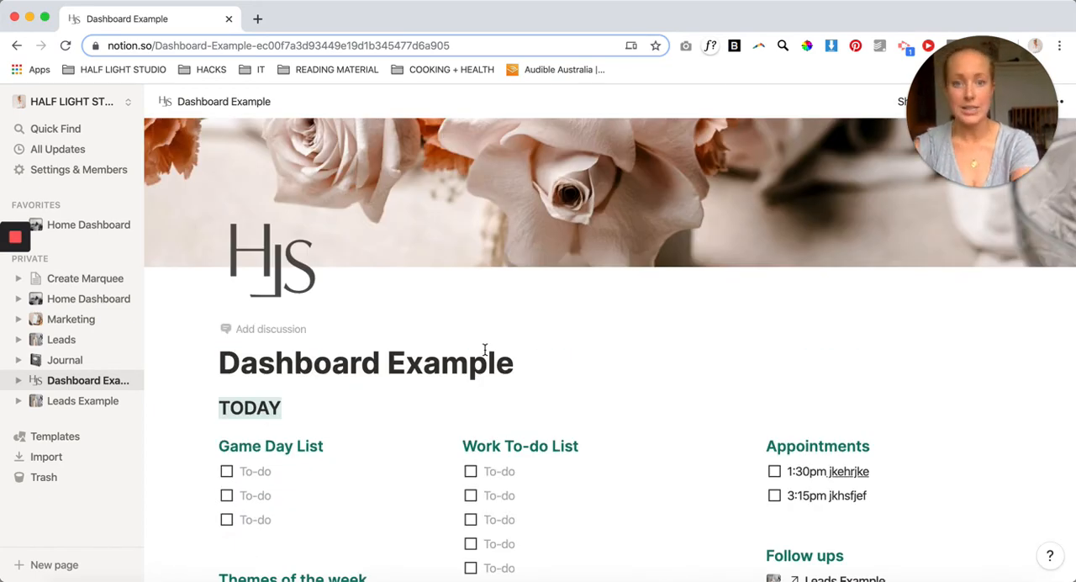